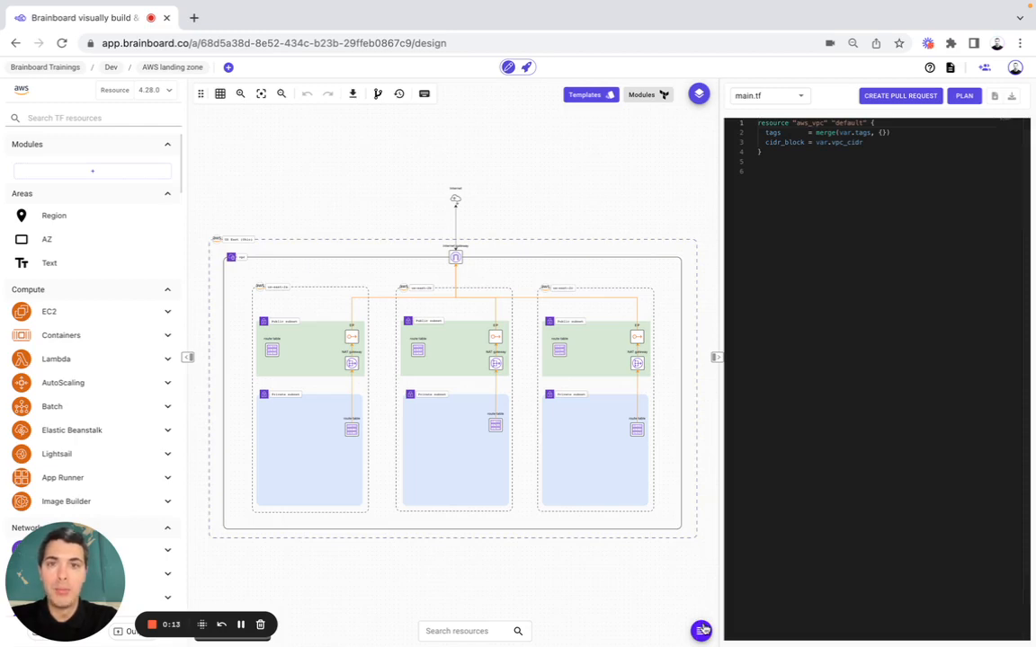
# - Display the architecture's Terraform file groups and highlight the canvas resources belonging to the public and private files
pyautogui.click(703, 629)
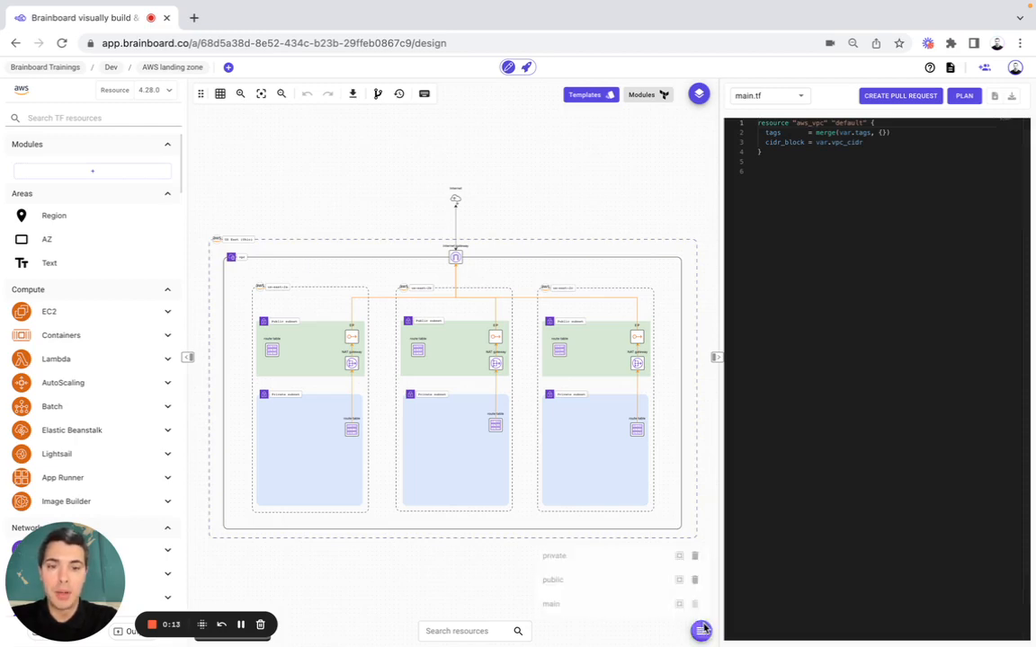
pyautogui.click(677, 577)
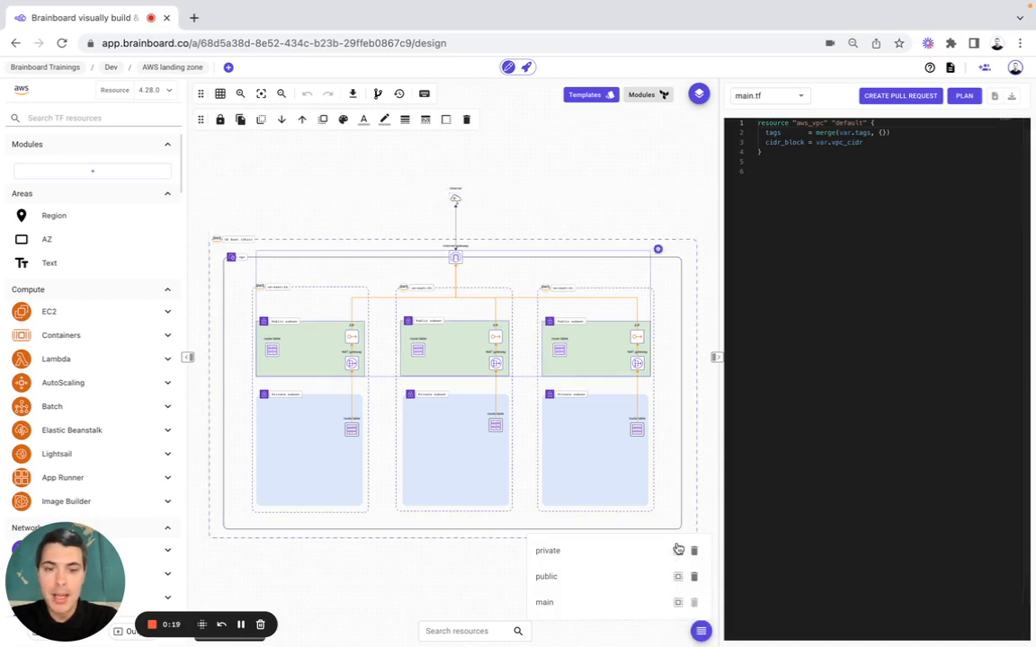
pyautogui.click(678, 550)
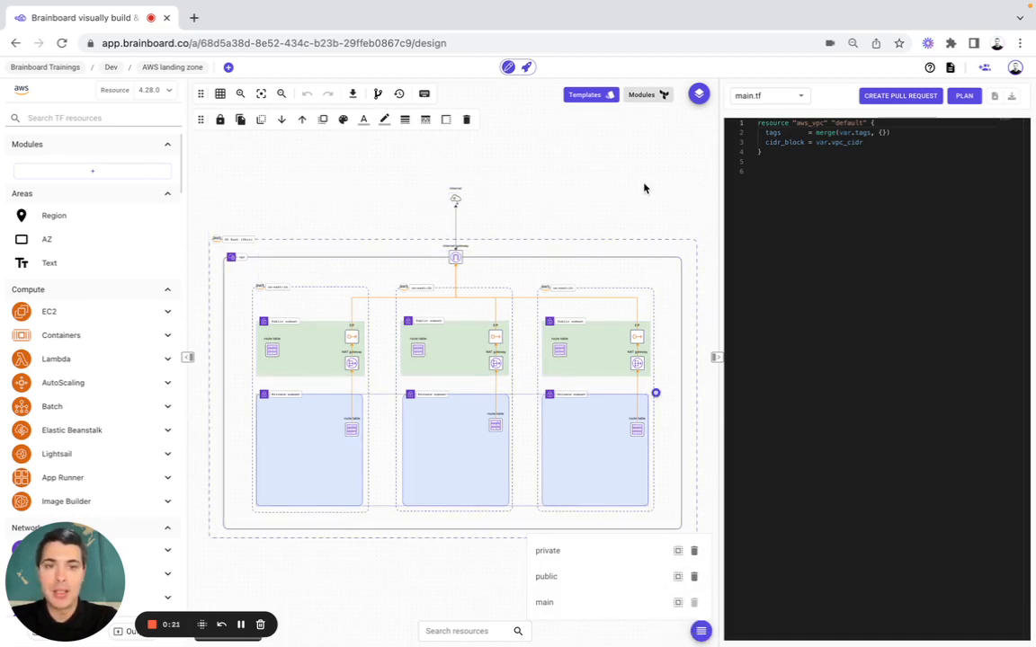
# - Review the Terraform code of private.tf, public.tf and variables.tf, and clear the canvas selection
pyautogui.click(751, 97)
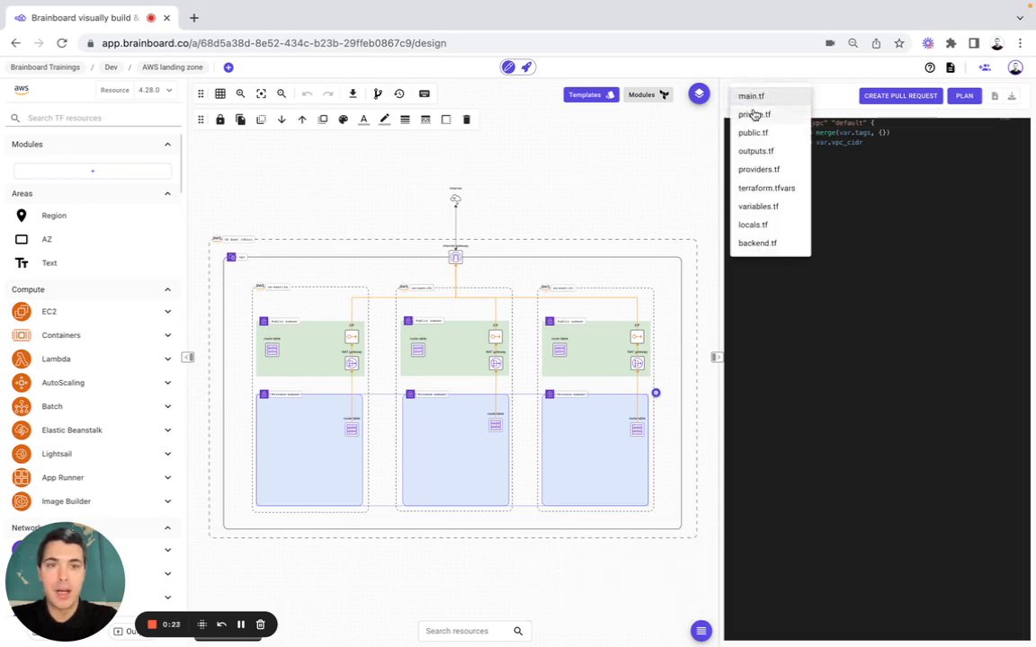
pyautogui.click(753, 114)
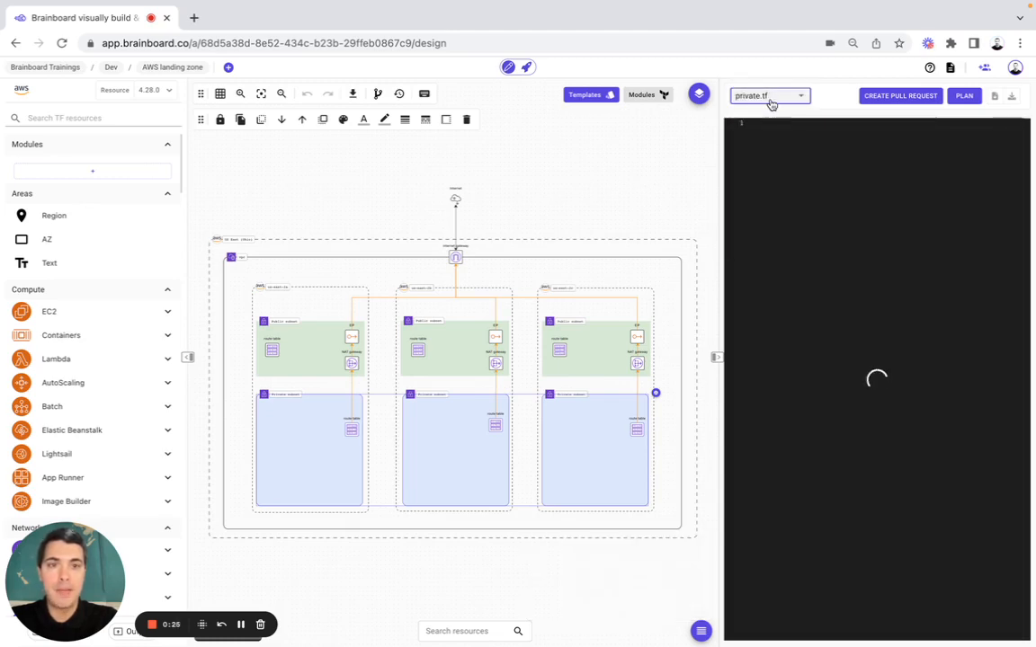
pyautogui.click(772, 104)
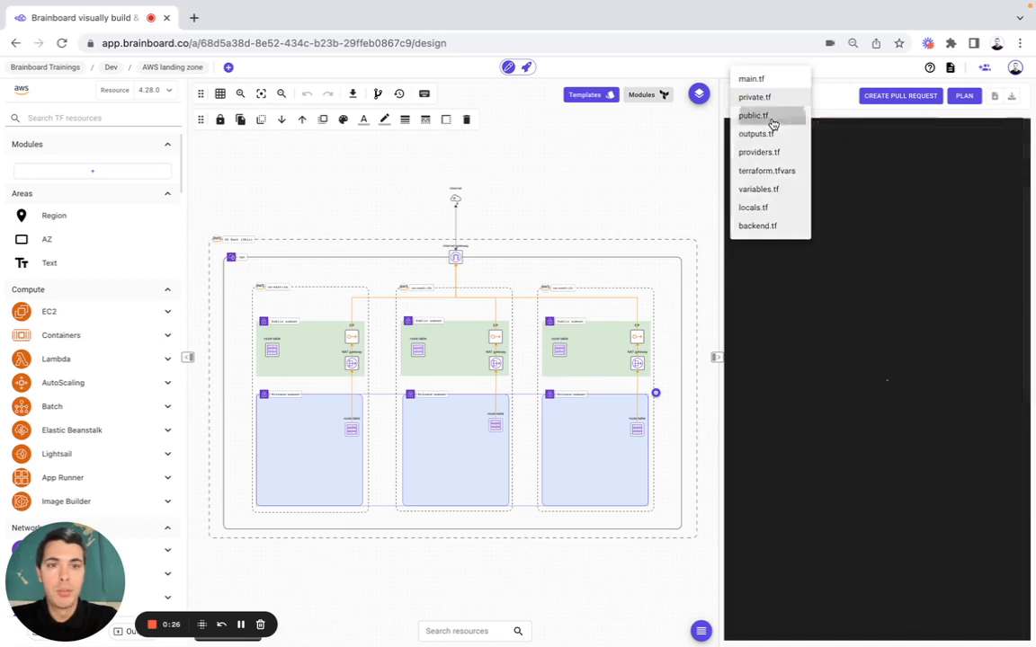
pyautogui.click(772, 115)
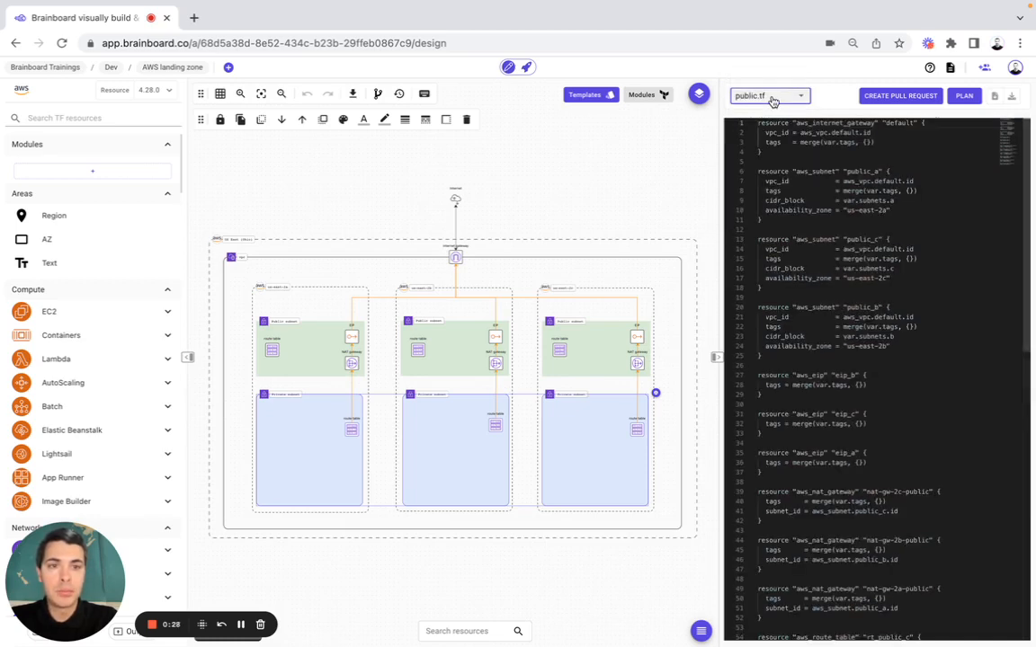
pyautogui.click(771, 99)
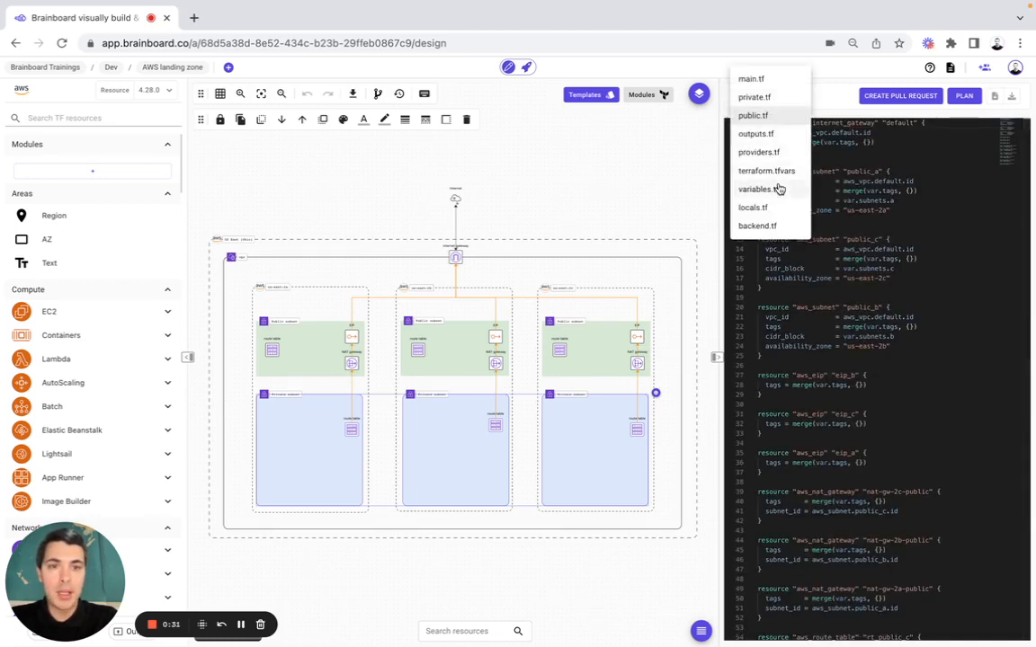
pyautogui.click(778, 189)
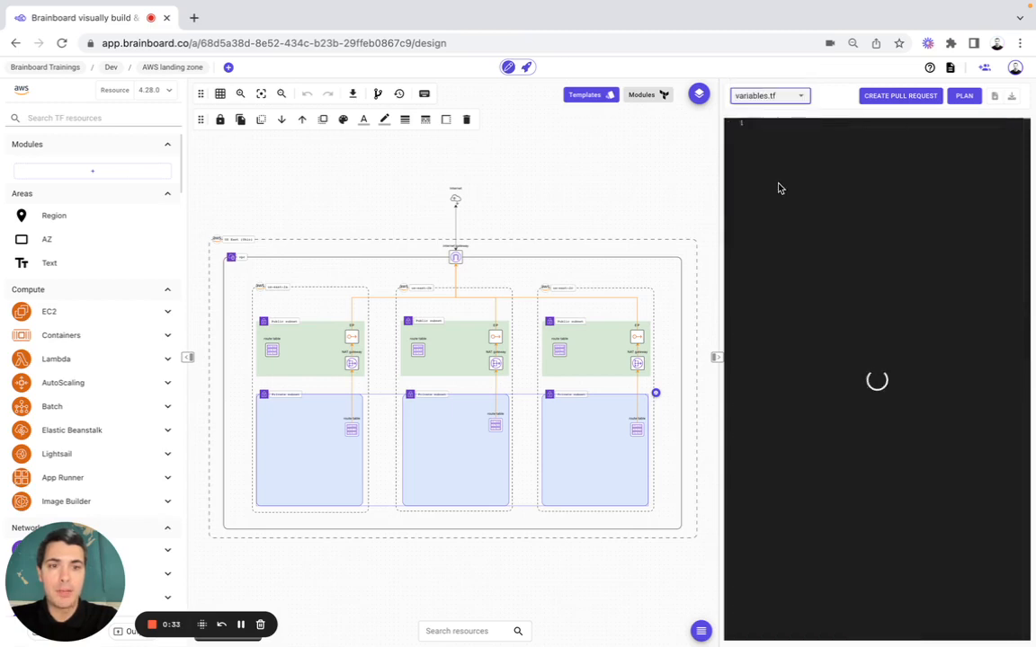
pyautogui.click(613, 189)
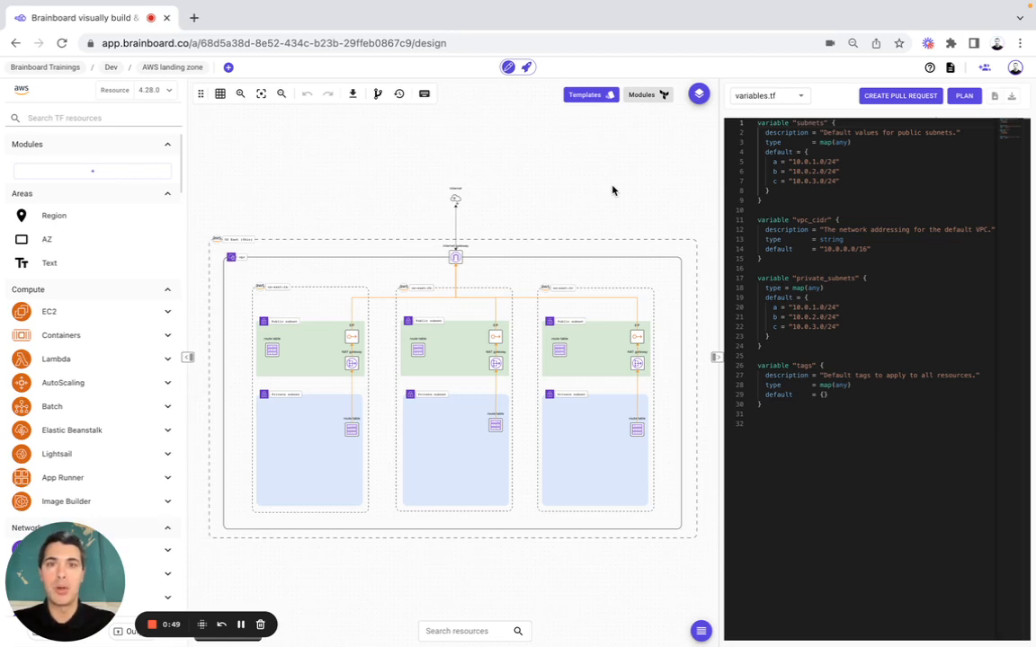
# - Go to the organization's Git Apps settings and skim the Github integration's documentation, closing it when done
pyautogui.click(1014, 70)
pyautogui.click(962, 211)
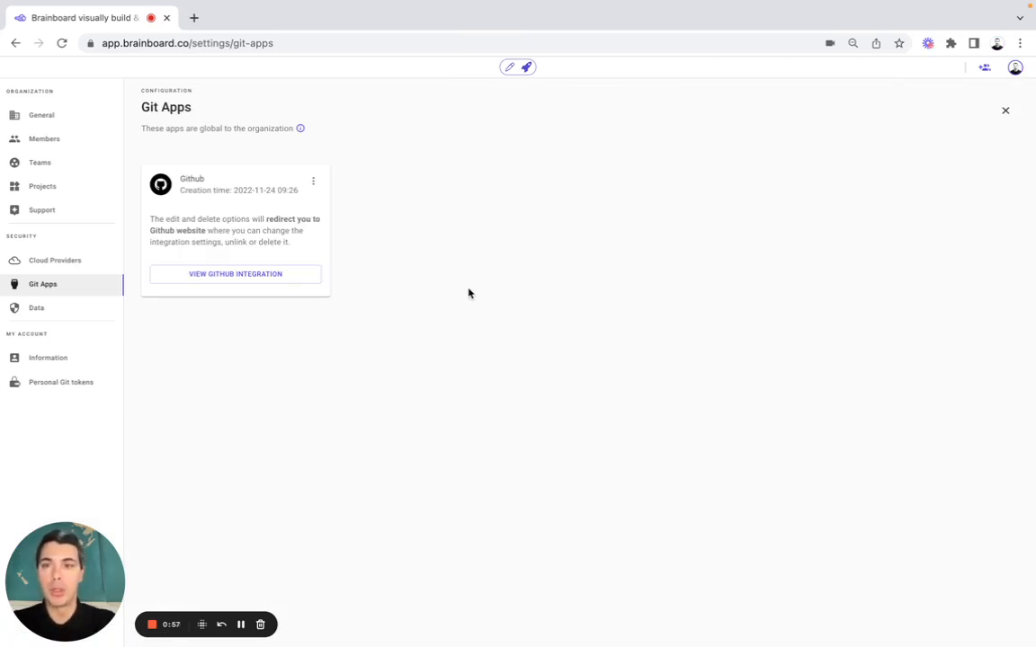
pyautogui.click(313, 182)
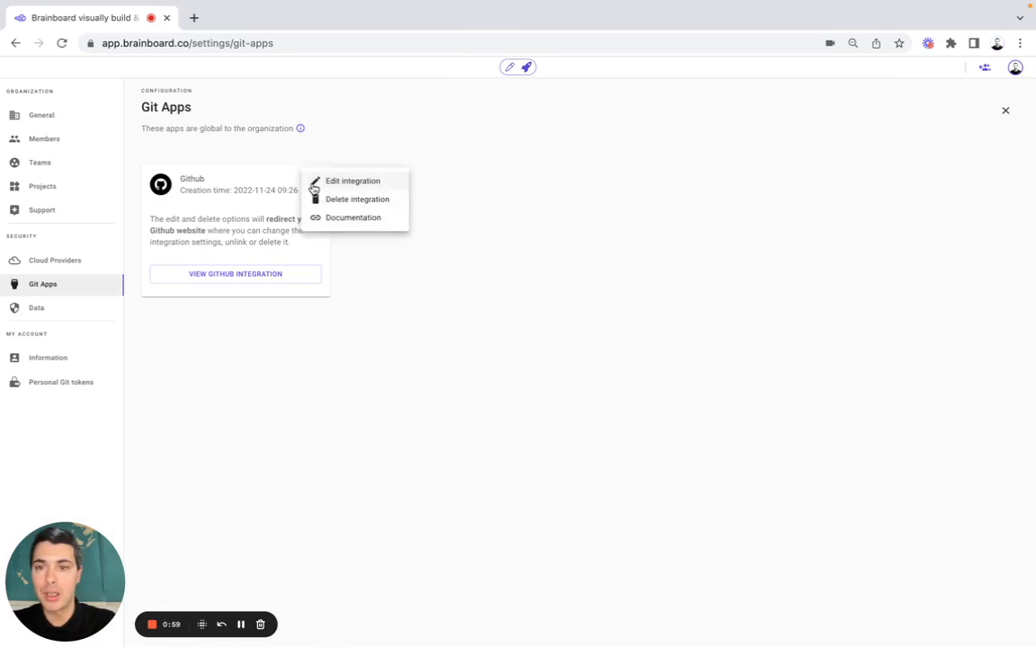
pyautogui.click(336, 217)
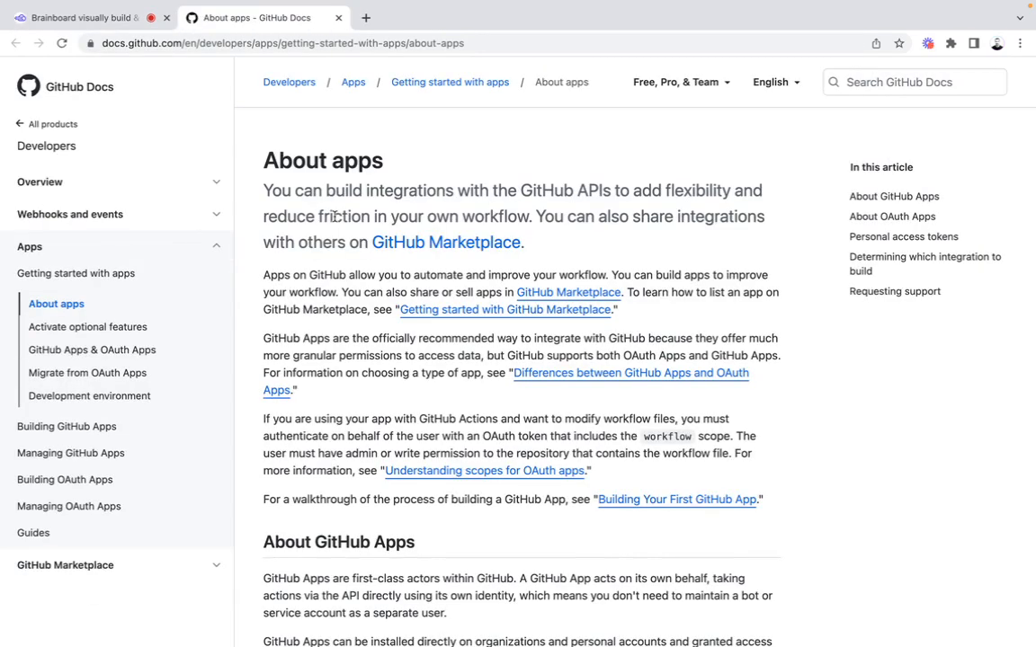
pyautogui.scroll(-5, 333, 216)
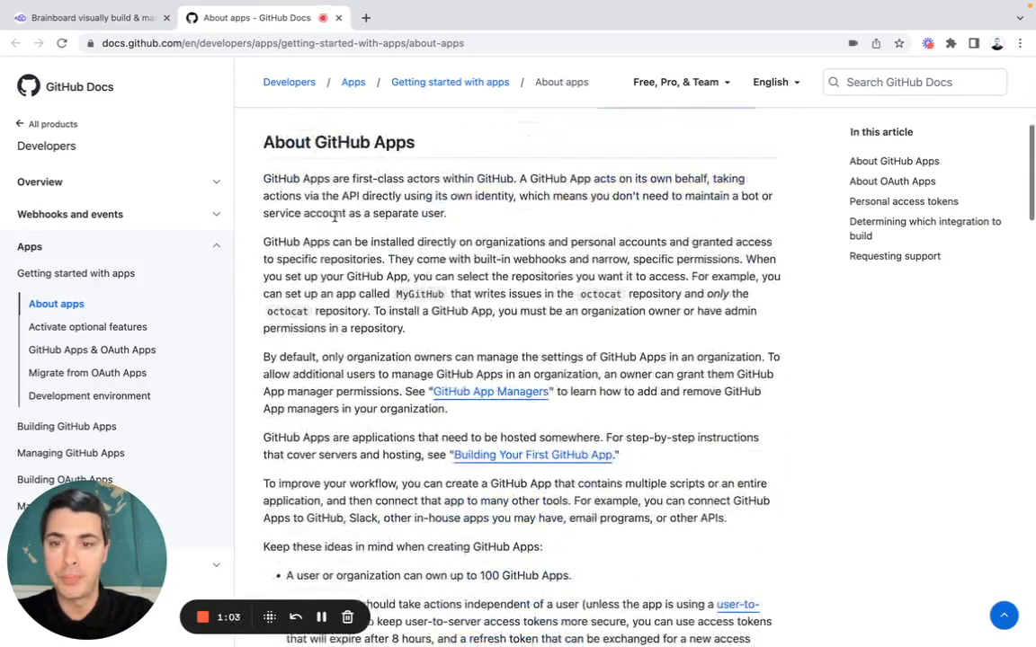
pyautogui.scroll(-6, 334, 218)
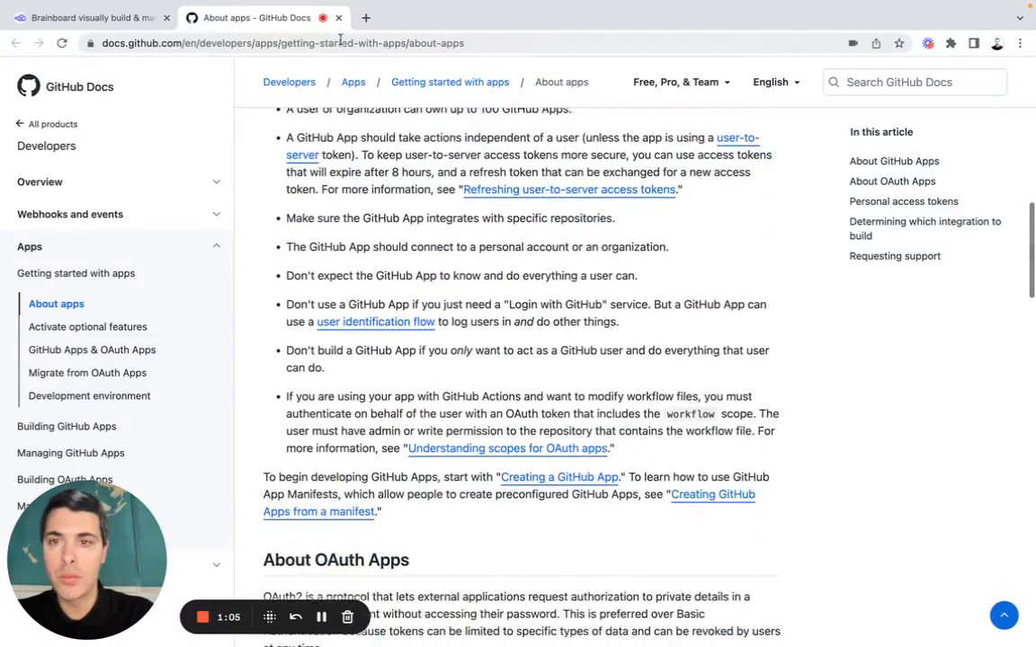
pyautogui.click(338, 17)
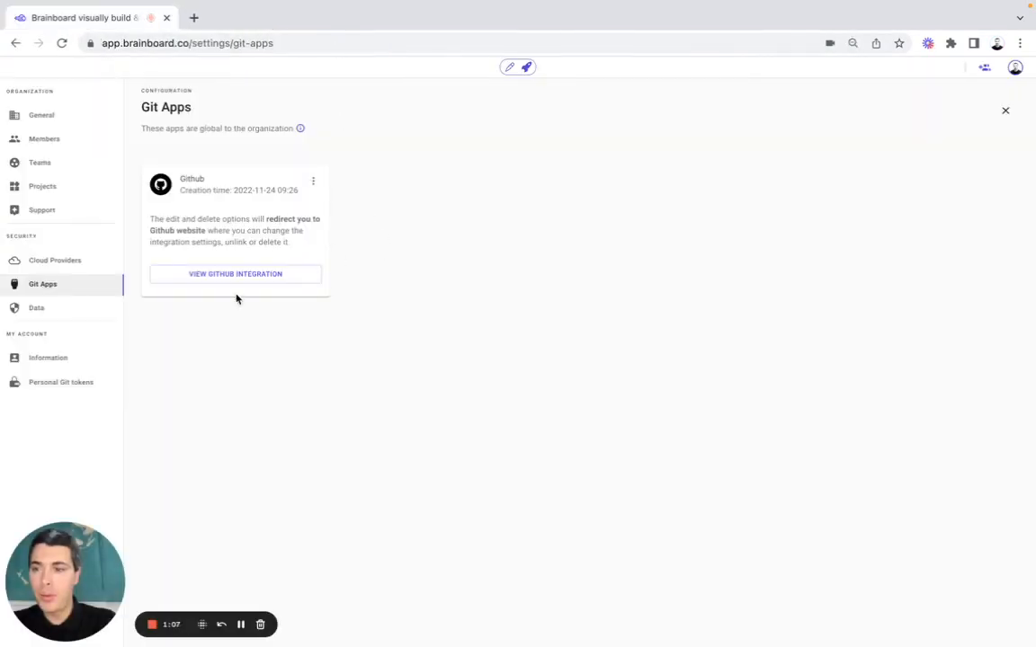
# - Open the Personal Git tokens settings and look through the Azure Devops, Bitbucket and Gitlab sections
pyautogui.click(83, 381)
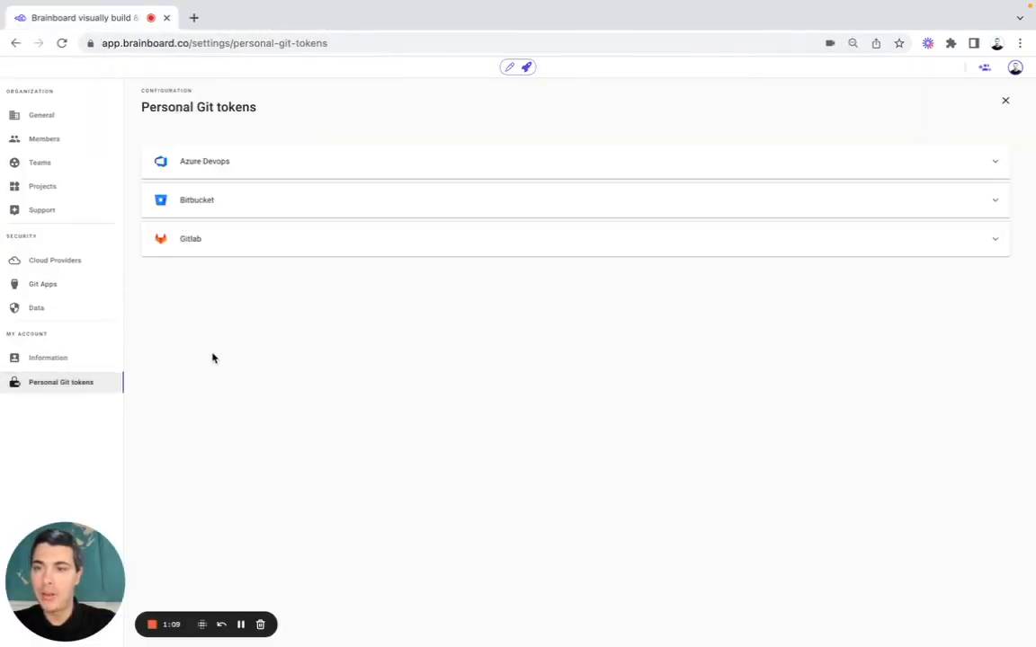
pyautogui.click(220, 165)
pyautogui.click(225, 304)
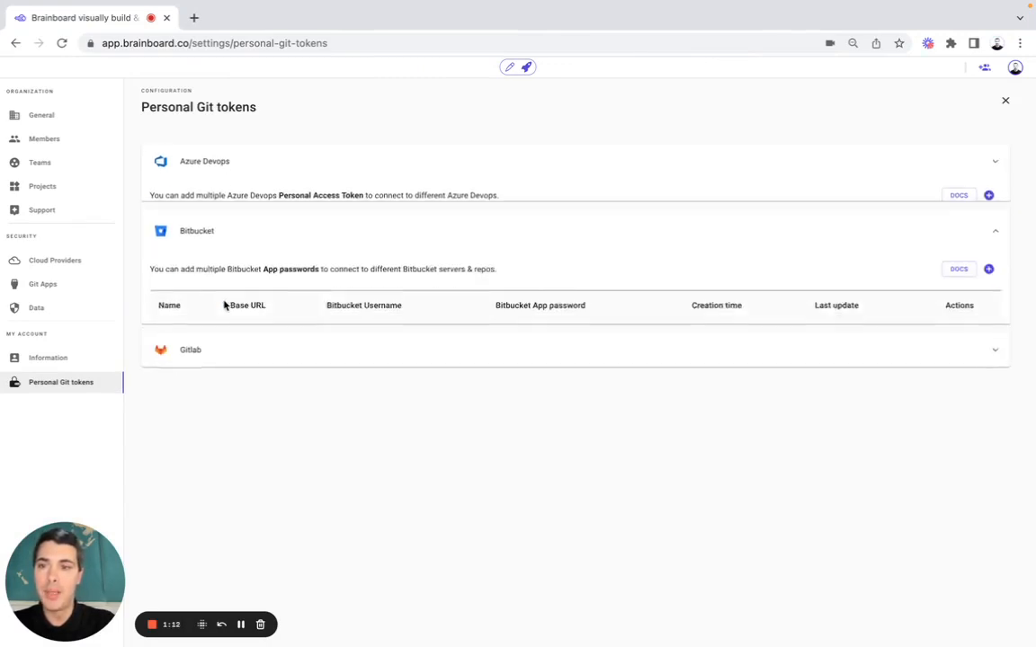
pyautogui.click(221, 351)
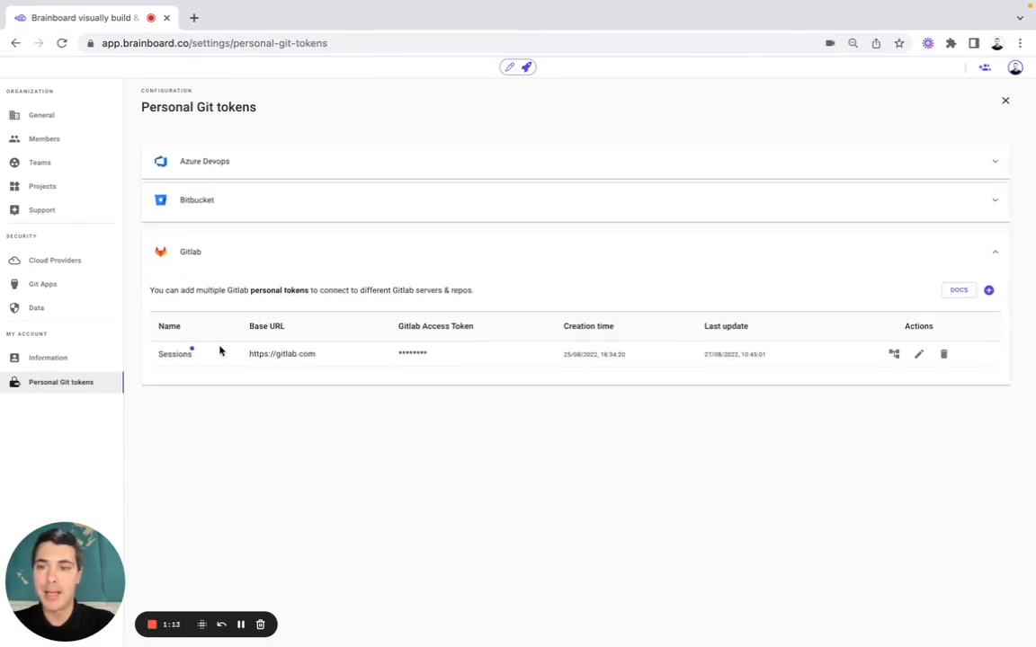
# - Read the Azure Devops documentation on creating a personal access token, and close it
pyautogui.click(222, 166)
pyautogui.click(956, 209)
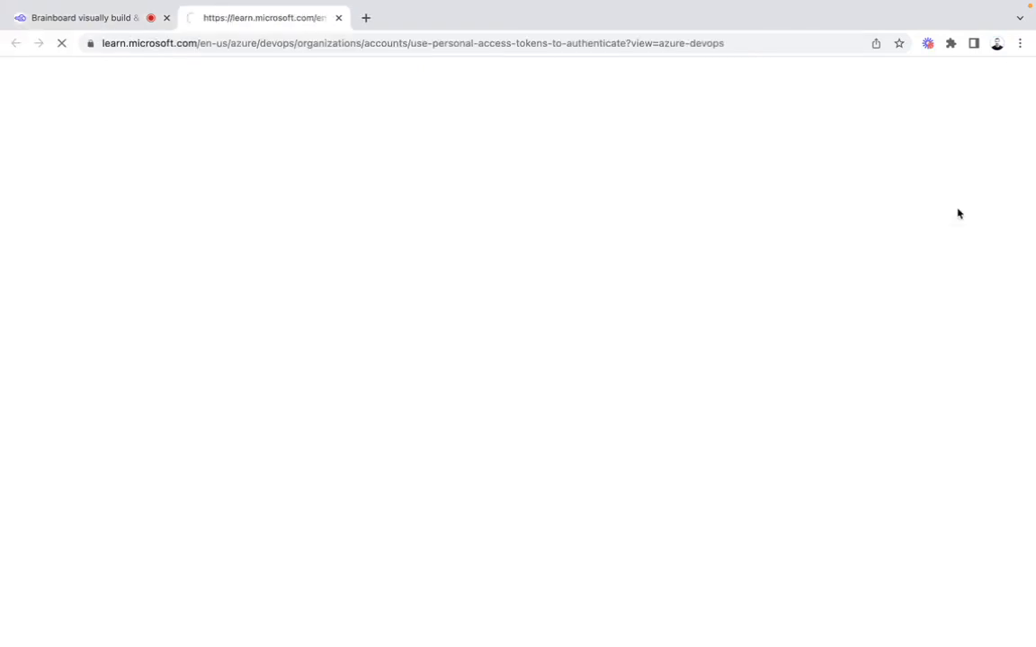
pyautogui.scroll(-5, 431, 390)
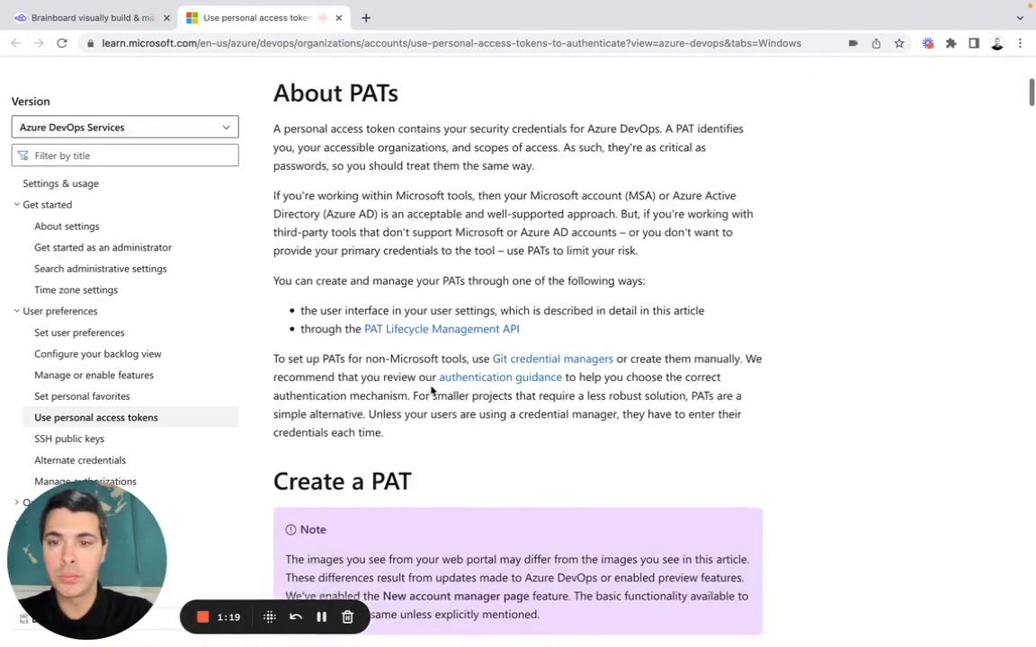
pyautogui.scroll(-5, 431, 389)
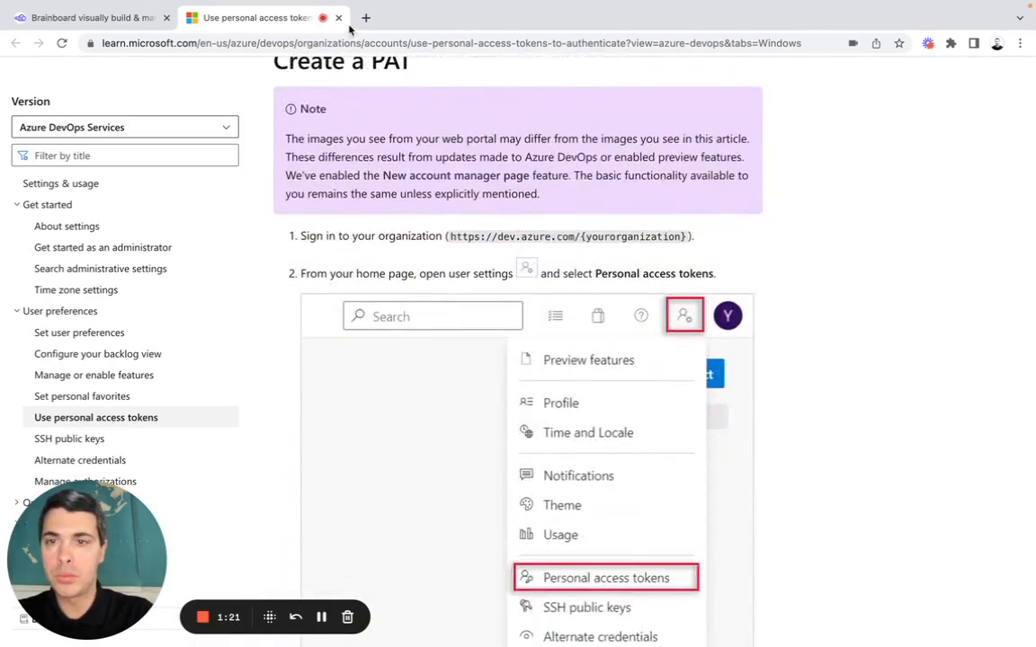
pyautogui.click(338, 17)
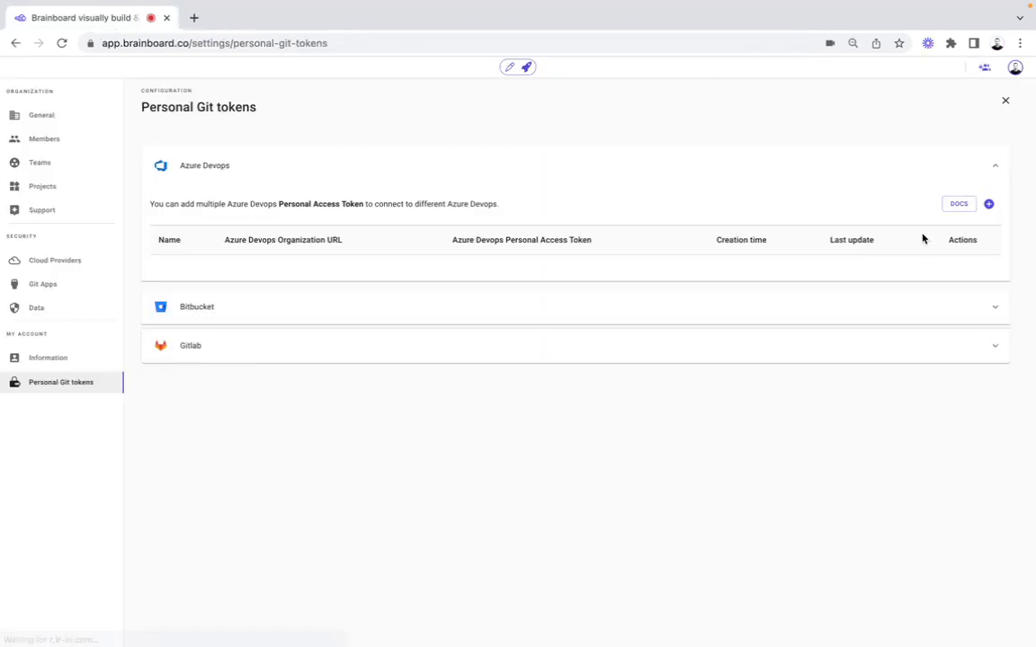
# - Inspect the name, organization URL and token fields of a new Azure Devops credential, and dismiss the form unfilled
pyautogui.click(989, 204)
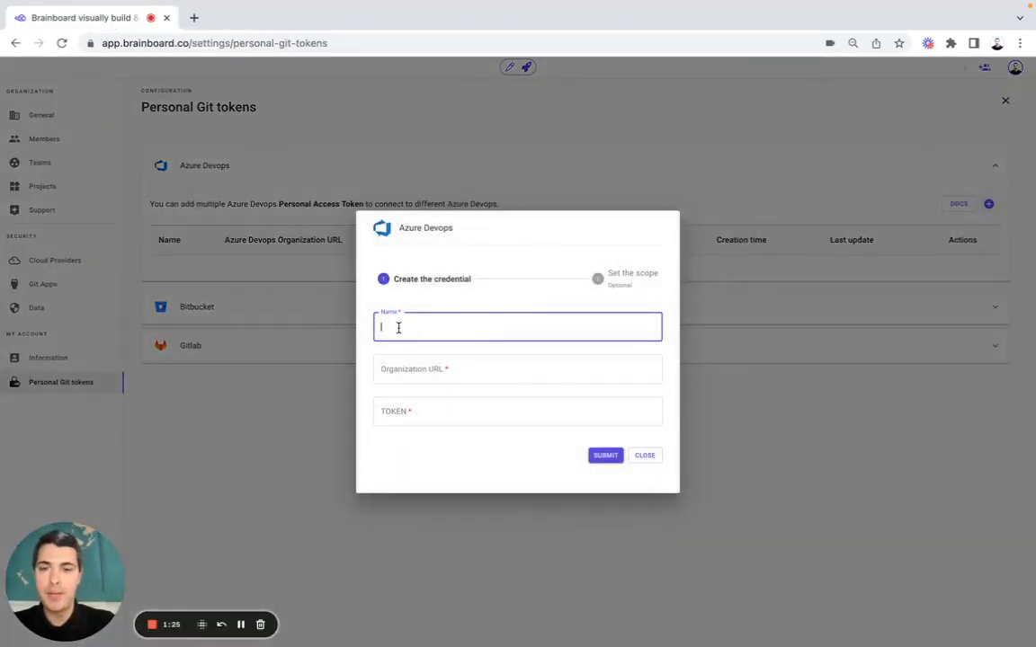
pyautogui.click(411, 370)
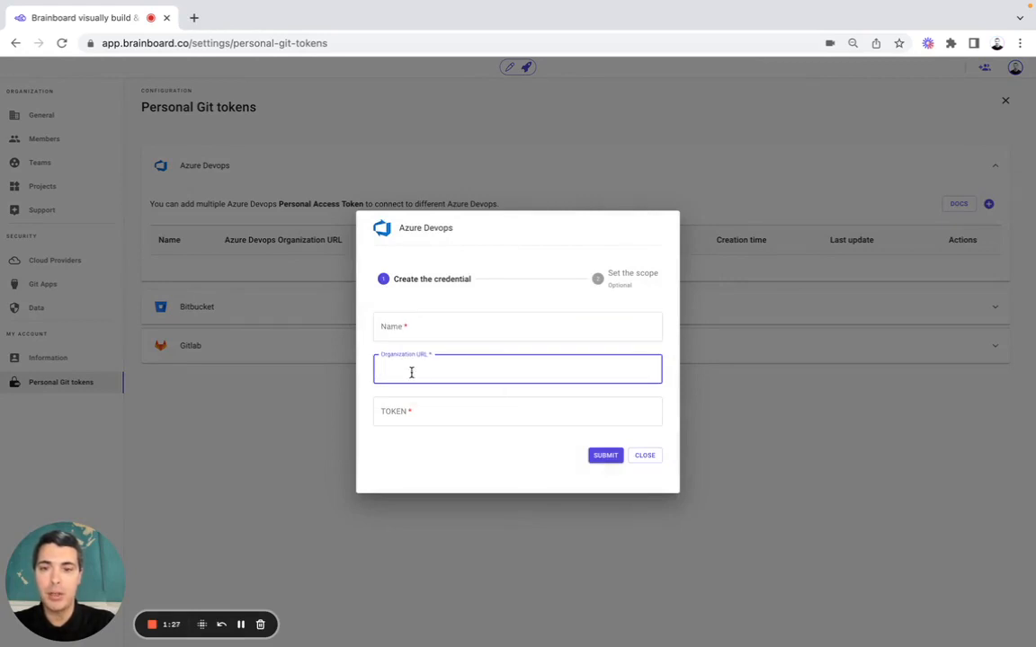
pyautogui.click(412, 412)
pyautogui.click(284, 422)
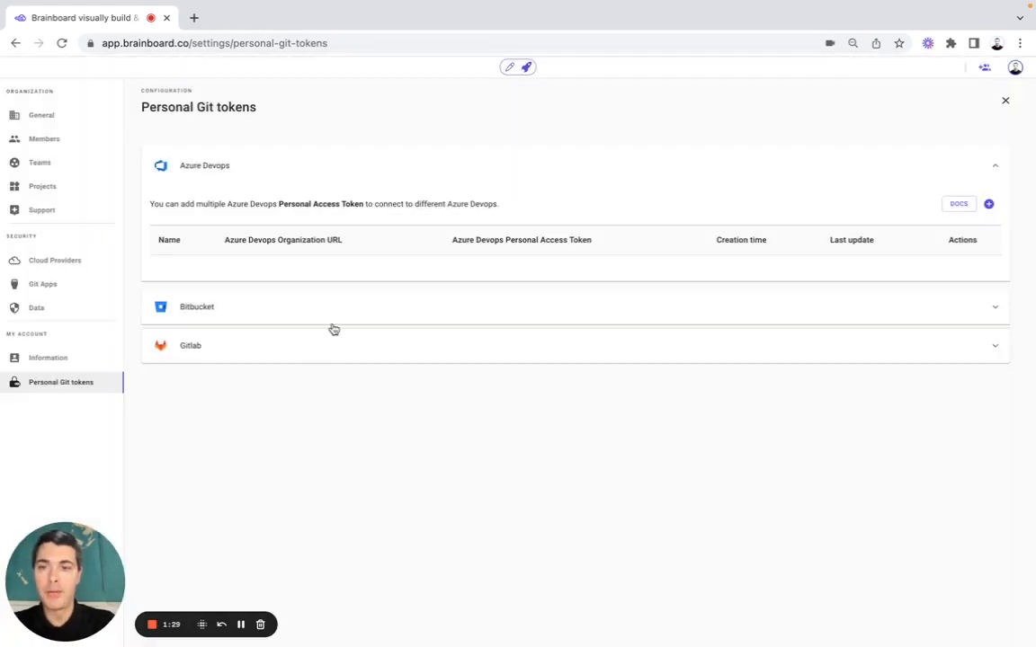
# - Read the Bitbucket documentation on app passwords, and close it
pyautogui.click(324, 308)
pyautogui.click(958, 252)
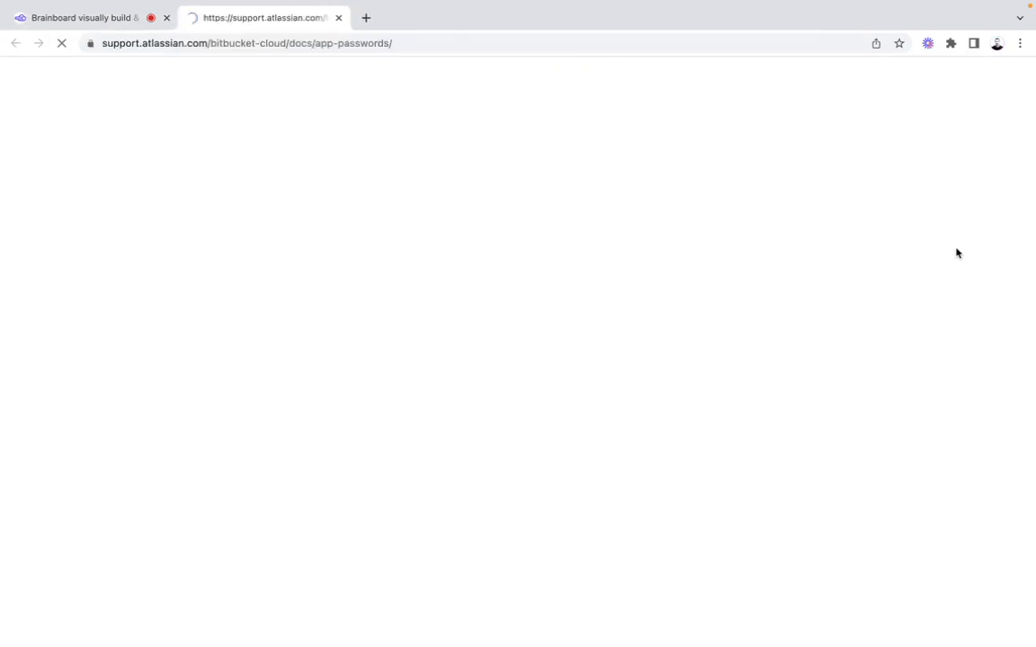
pyautogui.scroll(-5, 447, 371)
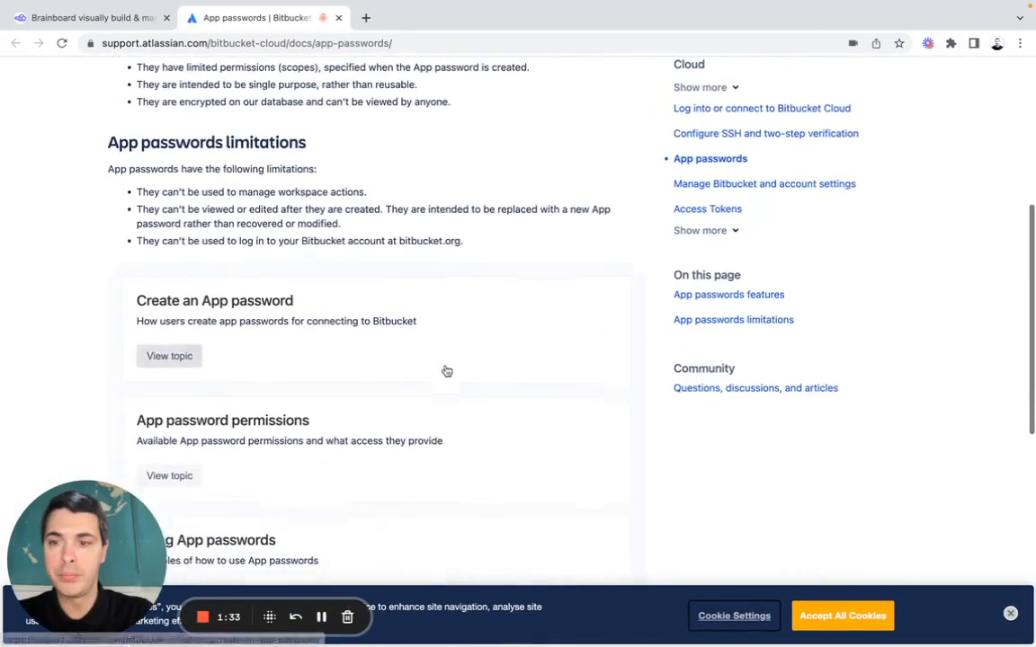
pyautogui.scroll(-6, 447, 371)
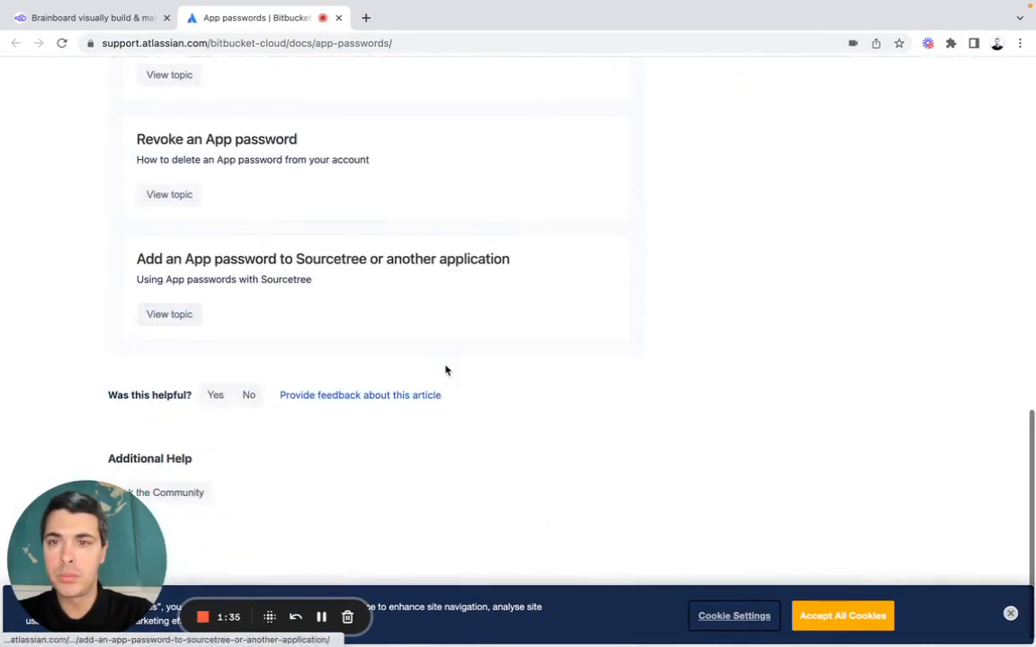
pyautogui.scroll(15, 432, 315)
pyautogui.click(338, 17)
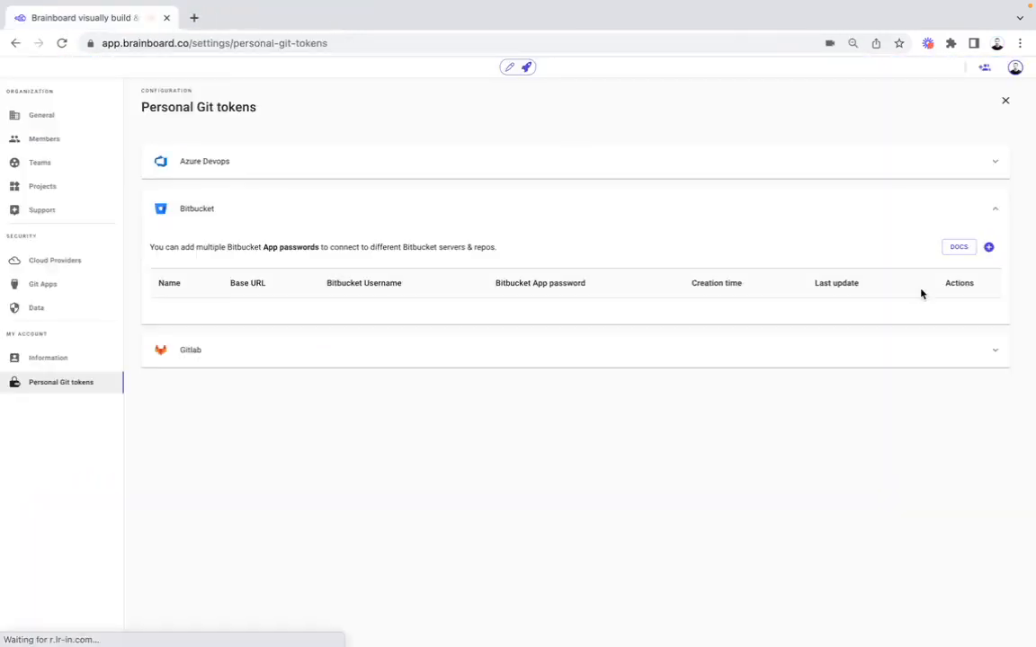
# - Inspect the base URL, username and password fields of a new Bitbucket credential, and dismiss the form unfilled
pyautogui.click(988, 247)
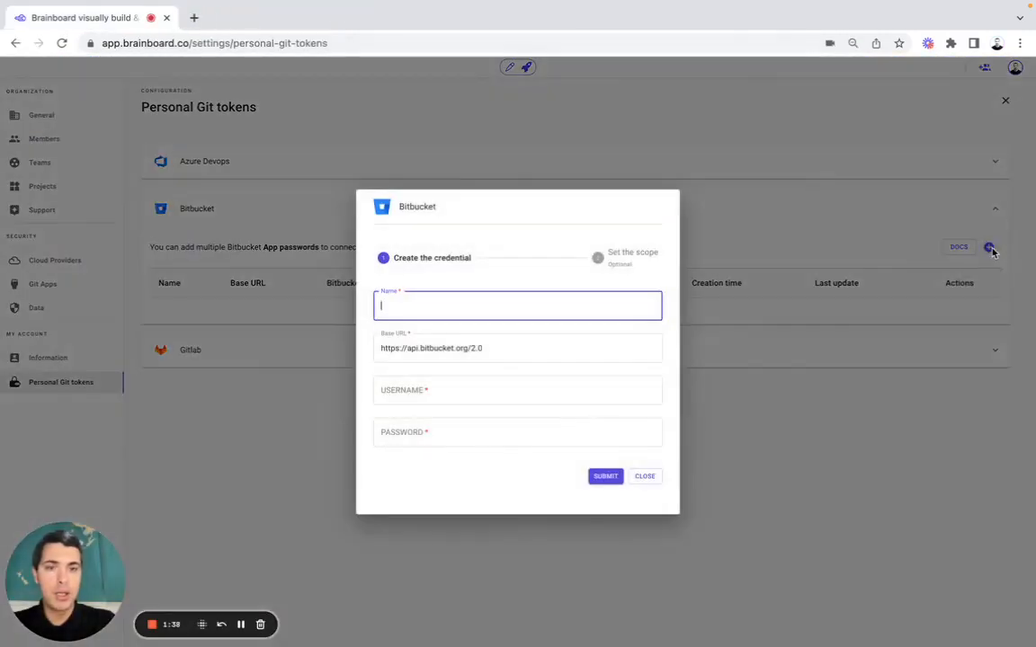
pyautogui.click(388, 347)
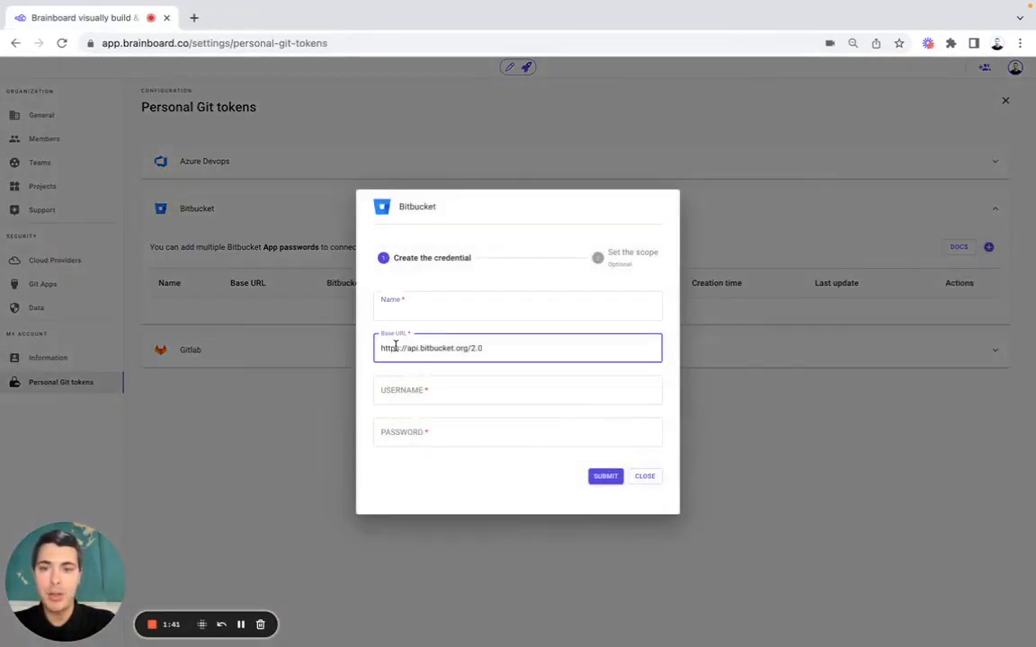
pyautogui.click(403, 388)
pyautogui.click(409, 426)
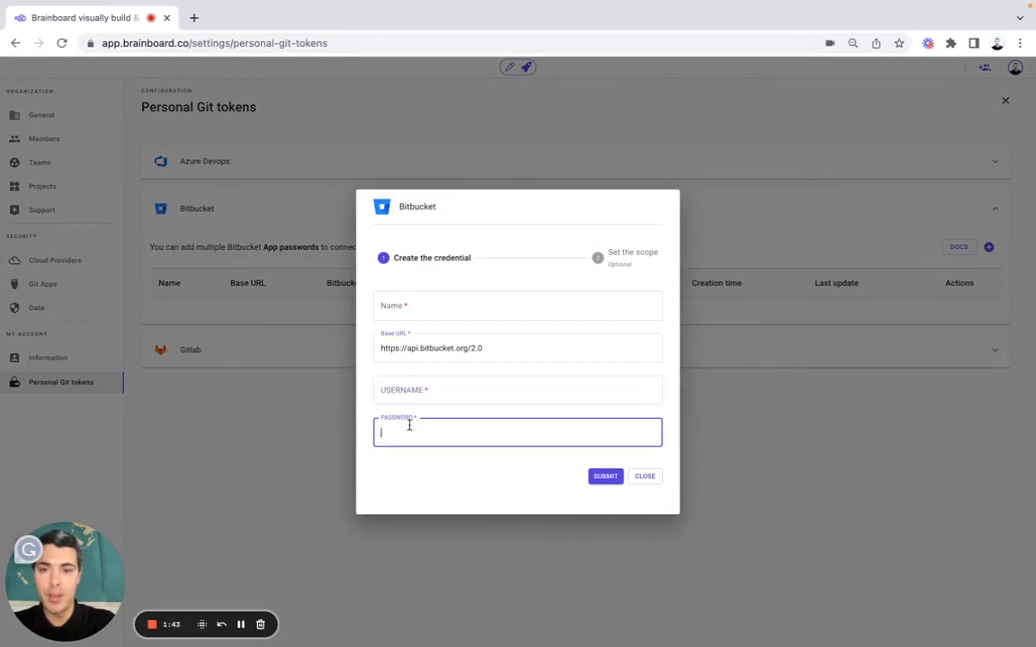
pyautogui.click(294, 419)
# - Read the Gitlab documentation on creating a personal access token, and close it
pyautogui.click(395, 364)
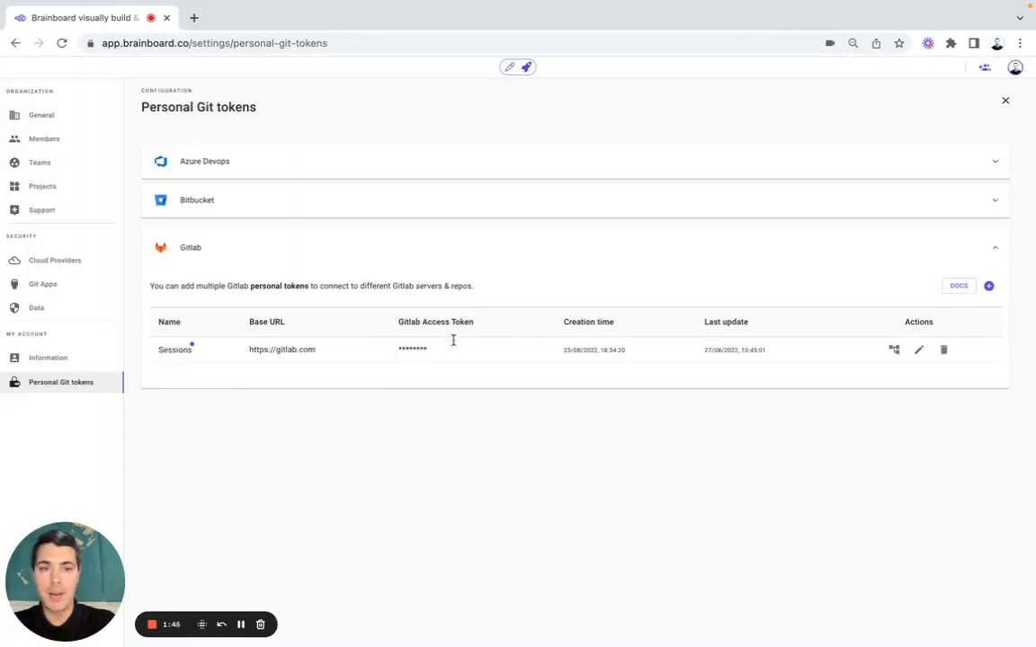
pyautogui.click(955, 291)
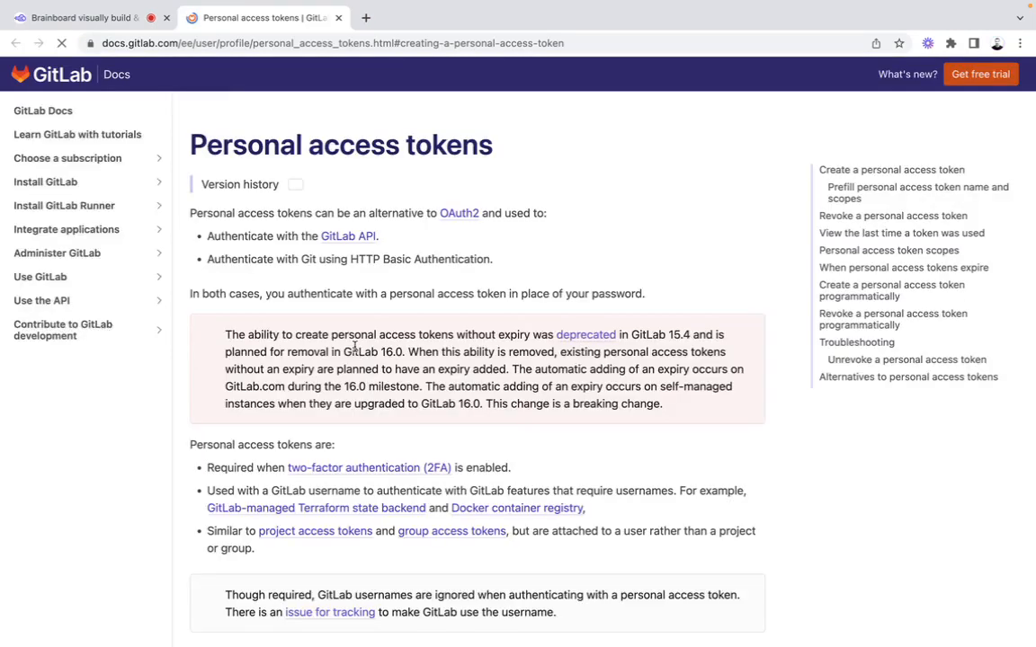
pyautogui.scroll(-10, 355, 349)
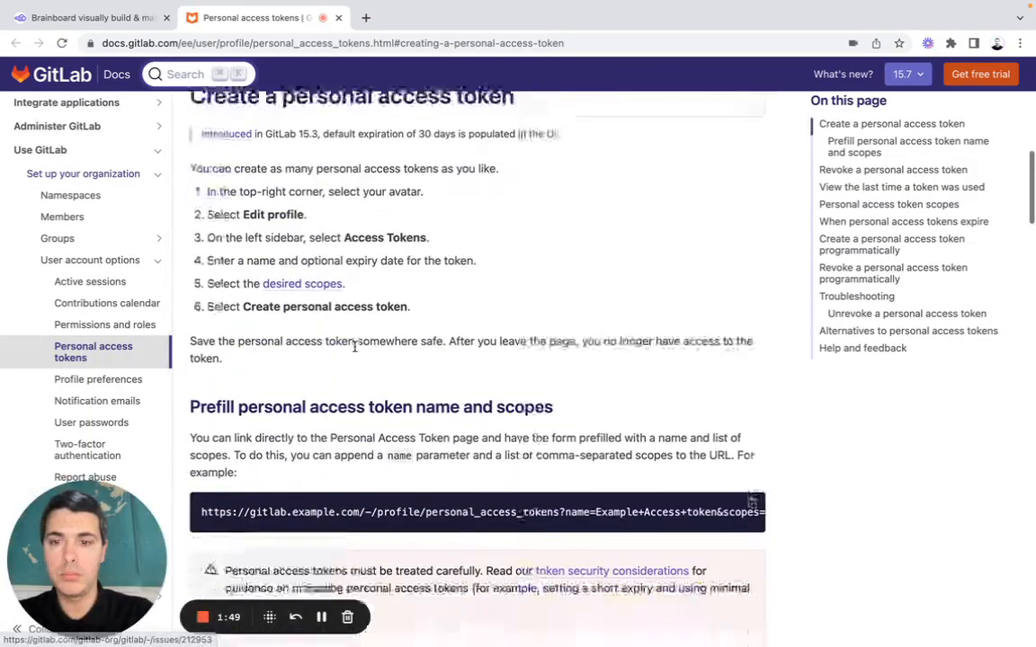
pyautogui.scroll(-3, 355, 349)
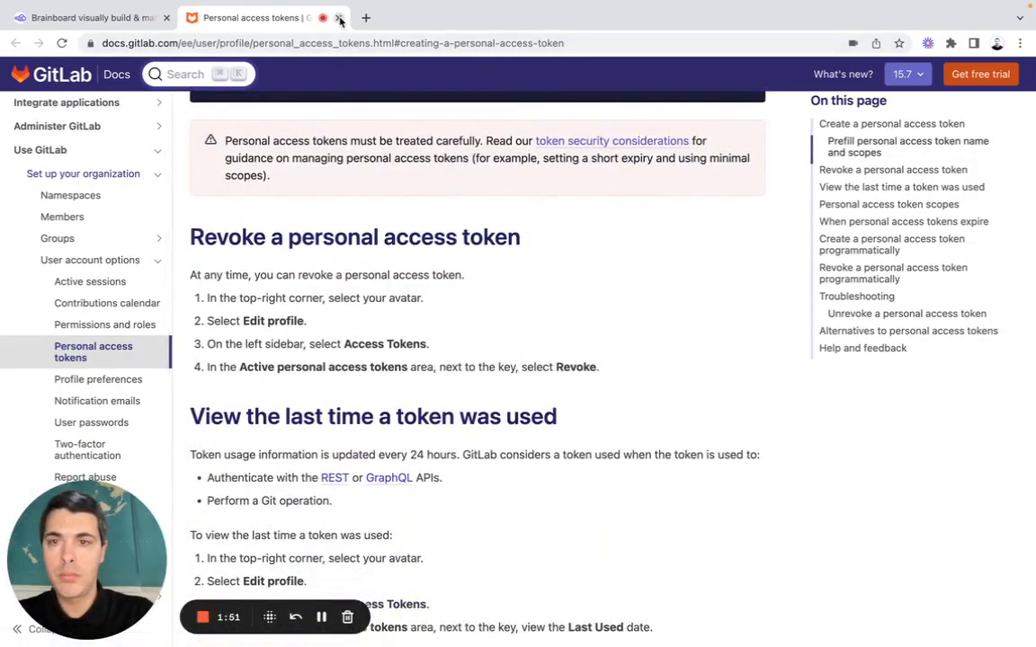
pyautogui.click(338, 17)
# - Inspect the name, base URL and token fields of a new Gitlab credential, and dismiss the form unfilled
pyautogui.click(988, 285)
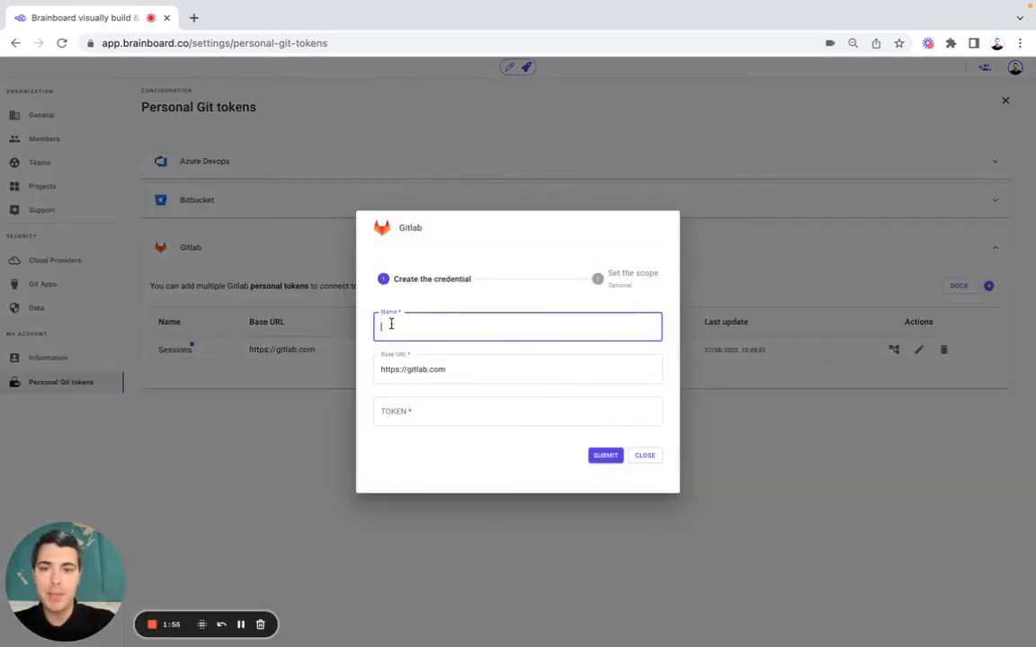
pyautogui.click(439, 369)
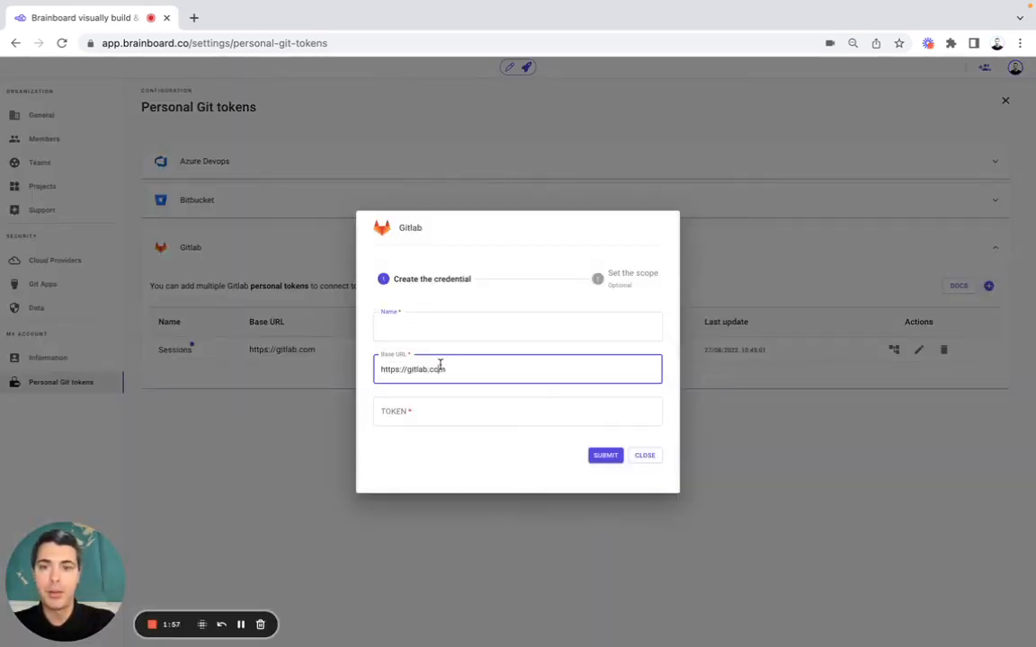
pyautogui.click(423, 412)
pyautogui.click(300, 426)
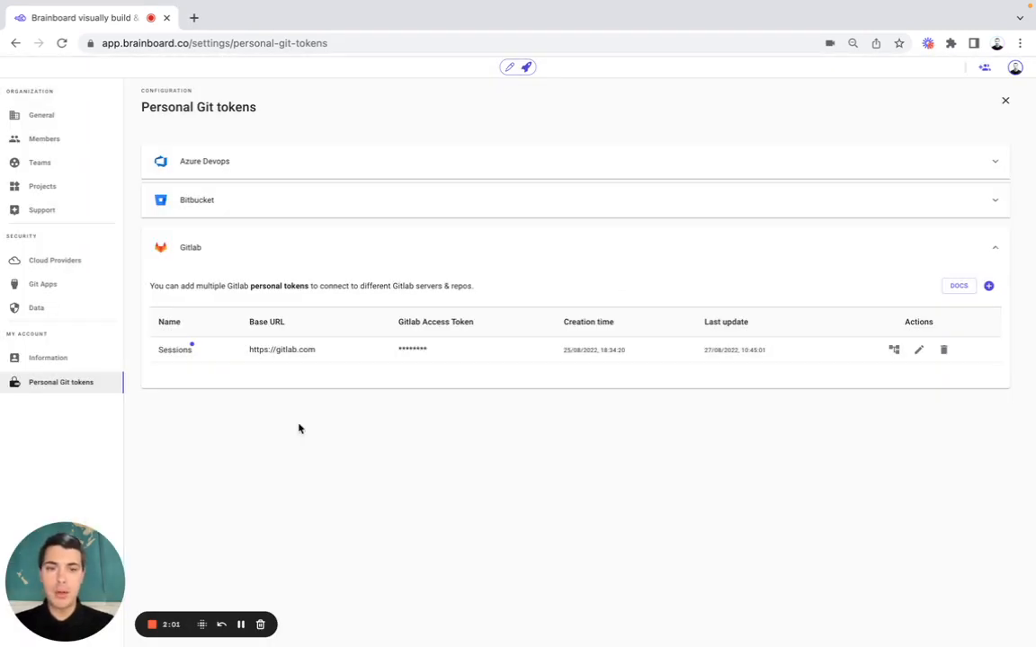
# - Inspect which projects, environments and architectures the Sessions Gitlab credential can be scoped to, and leave without saving
pyautogui.click(893, 351)
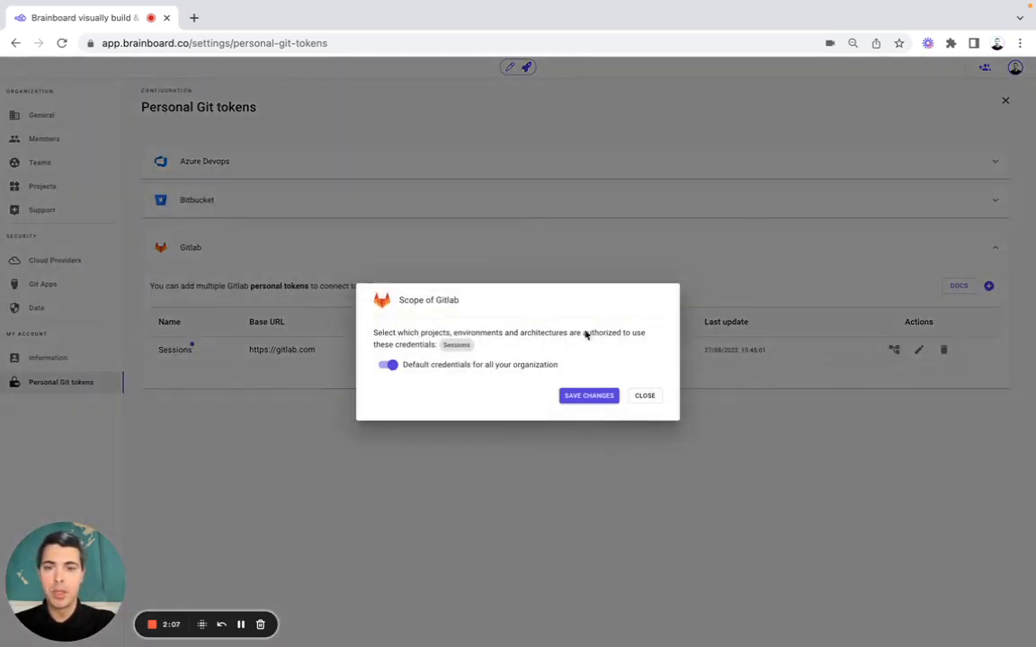
pyautogui.click(386, 365)
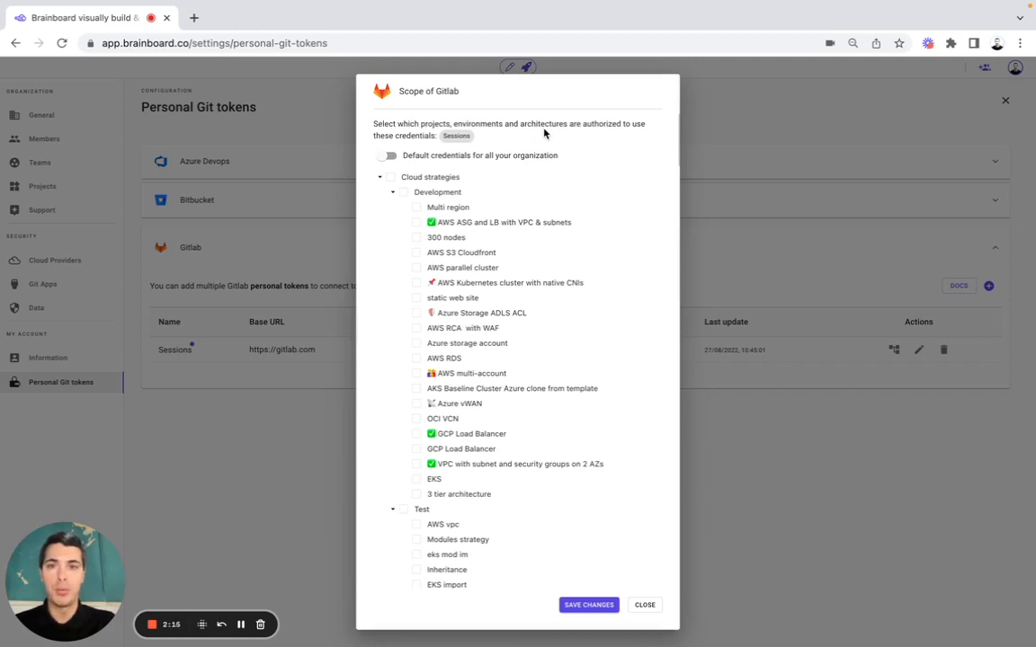
pyautogui.click(334, 108)
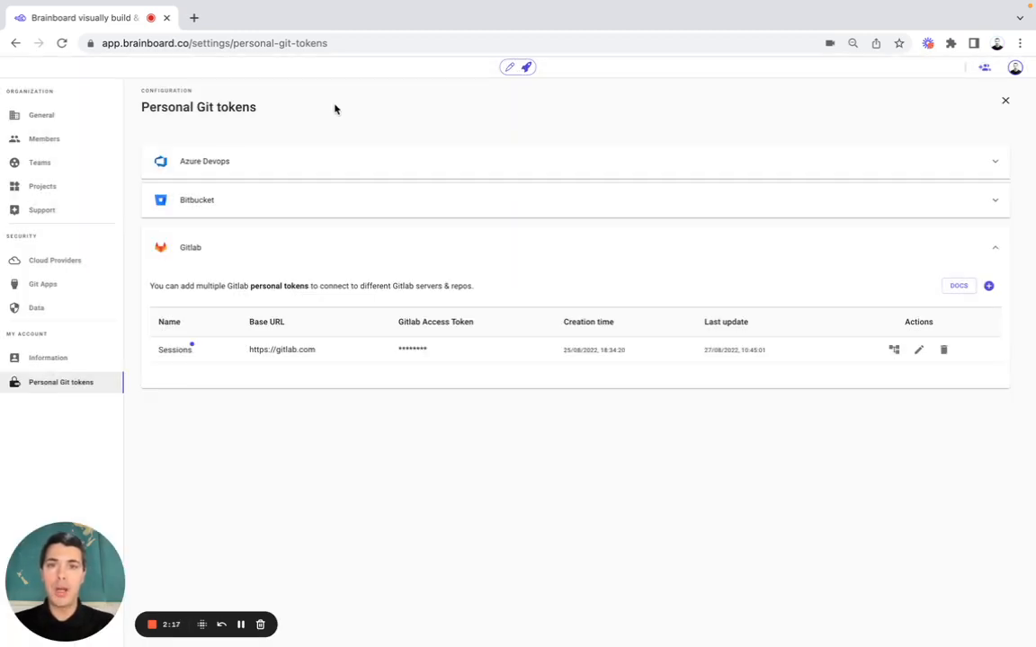
# - Start a pull request from the AWS landing zone design, with Github as the Git service
pyautogui.click(512, 70)
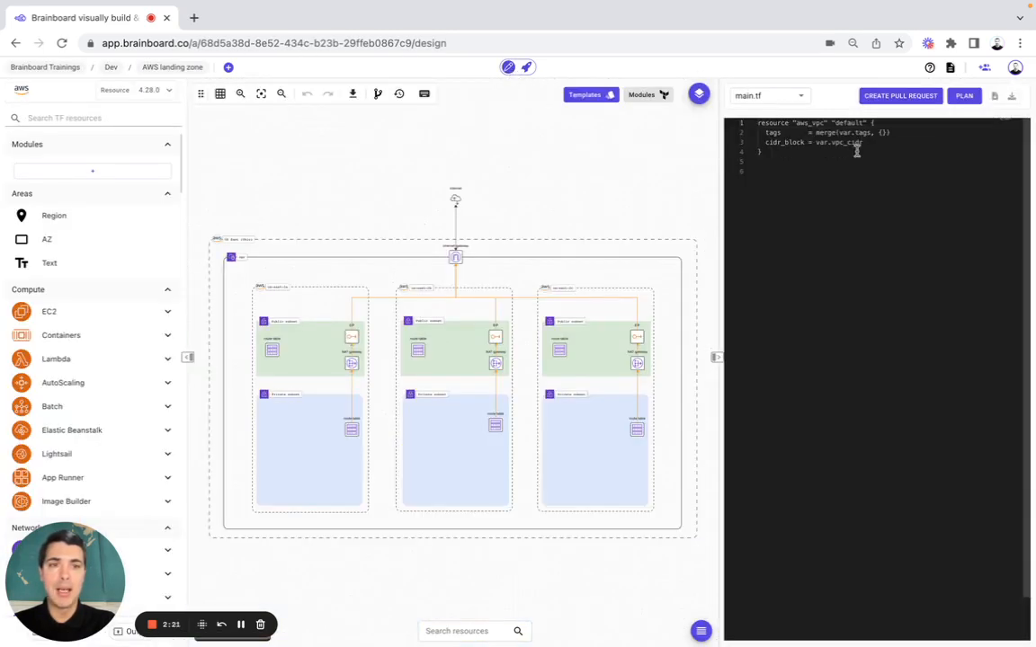
pyautogui.click(903, 96)
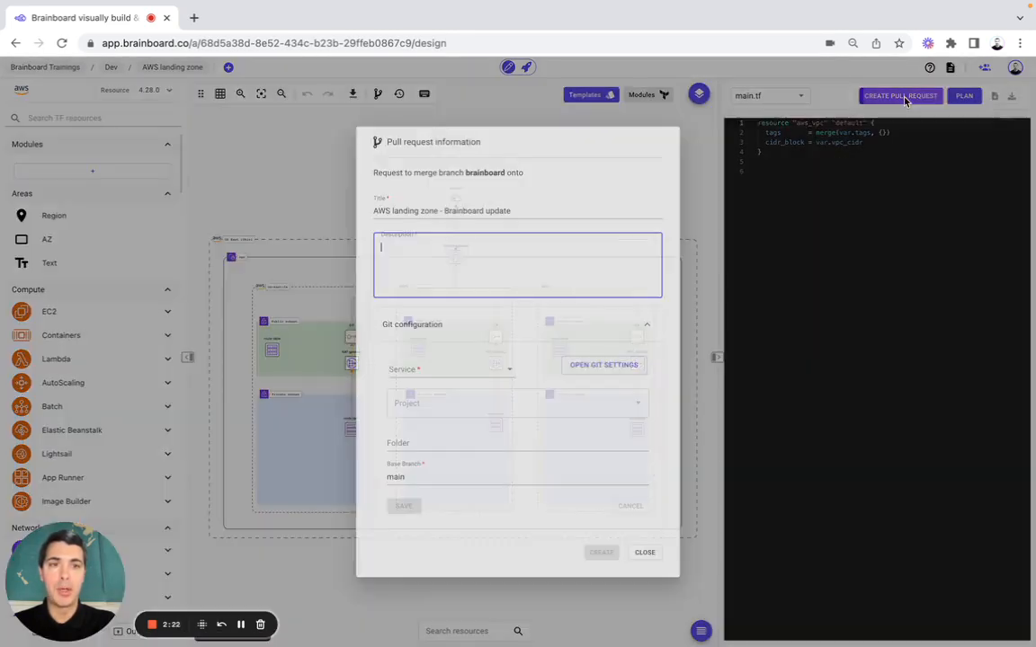
pyautogui.click(428, 375)
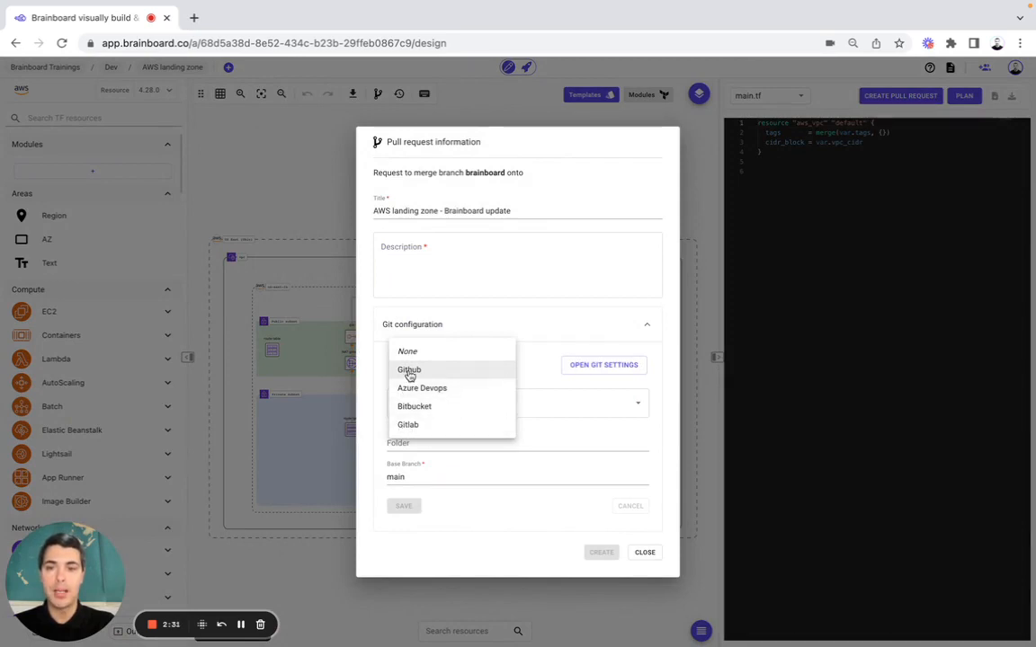
pyautogui.click(410, 371)
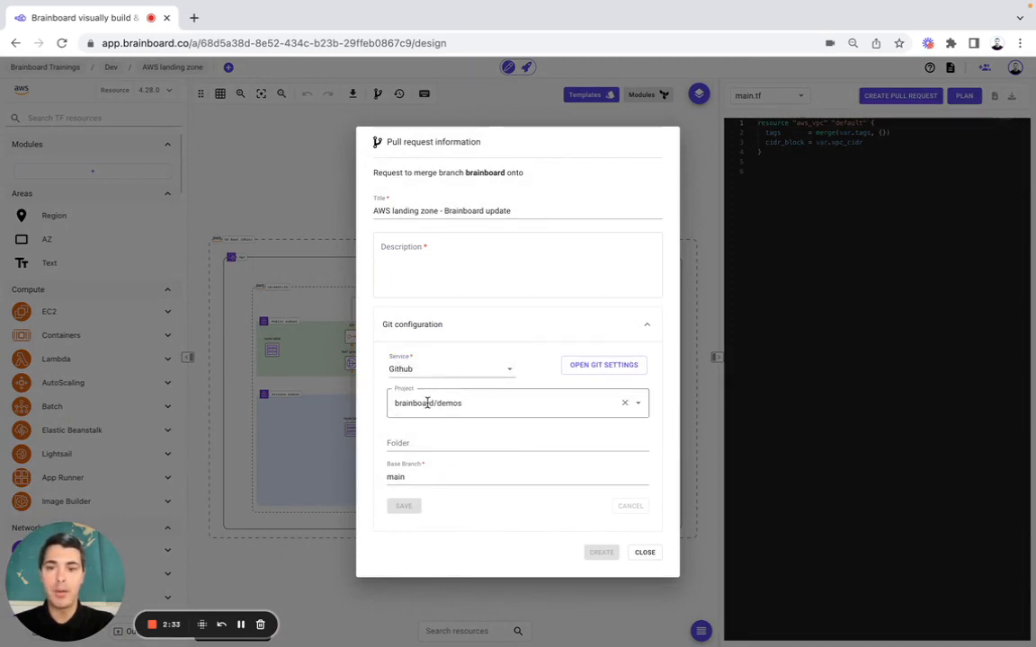
# - Create the pull request with the description "AWS Landing Zone" and open it on GitHub
pyautogui.click(428, 255)
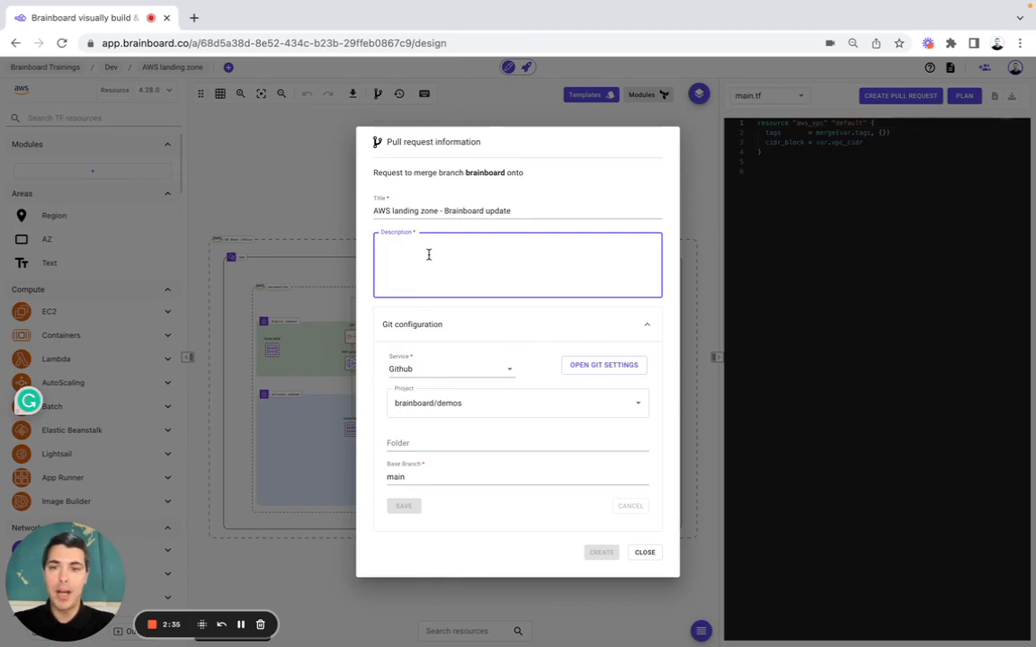
pyautogui.write('AWS L')
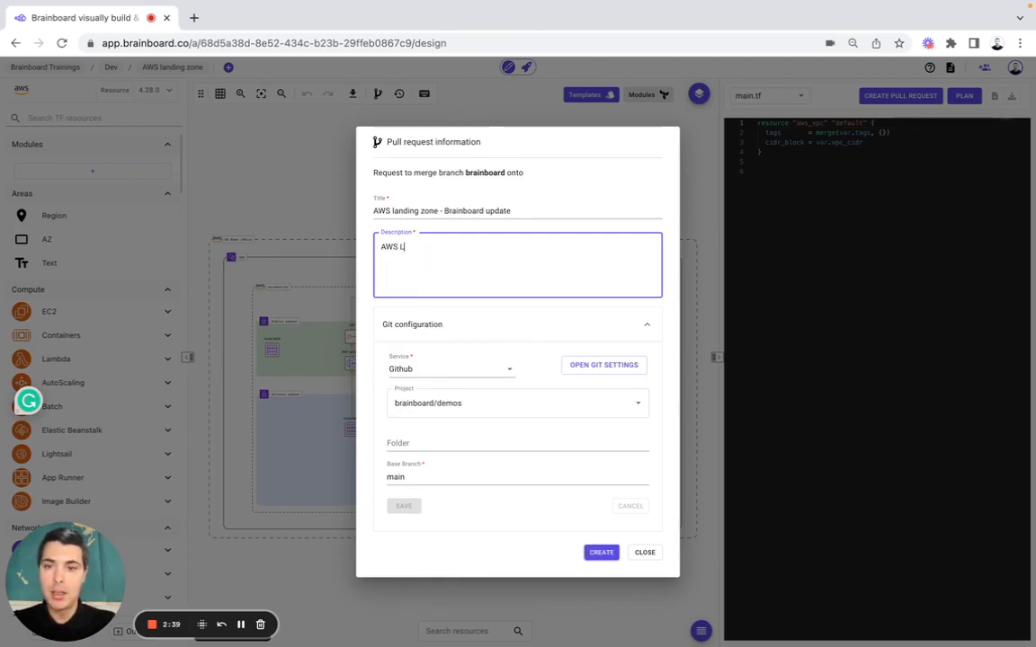
pyautogui.write('anding Zone')
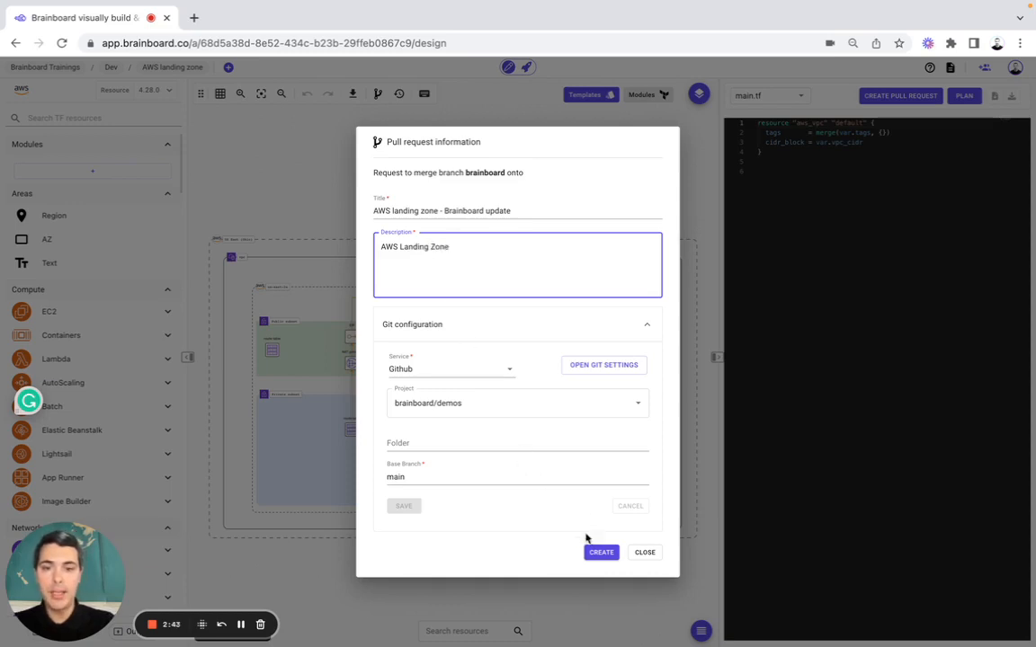
pyautogui.click(374, 484)
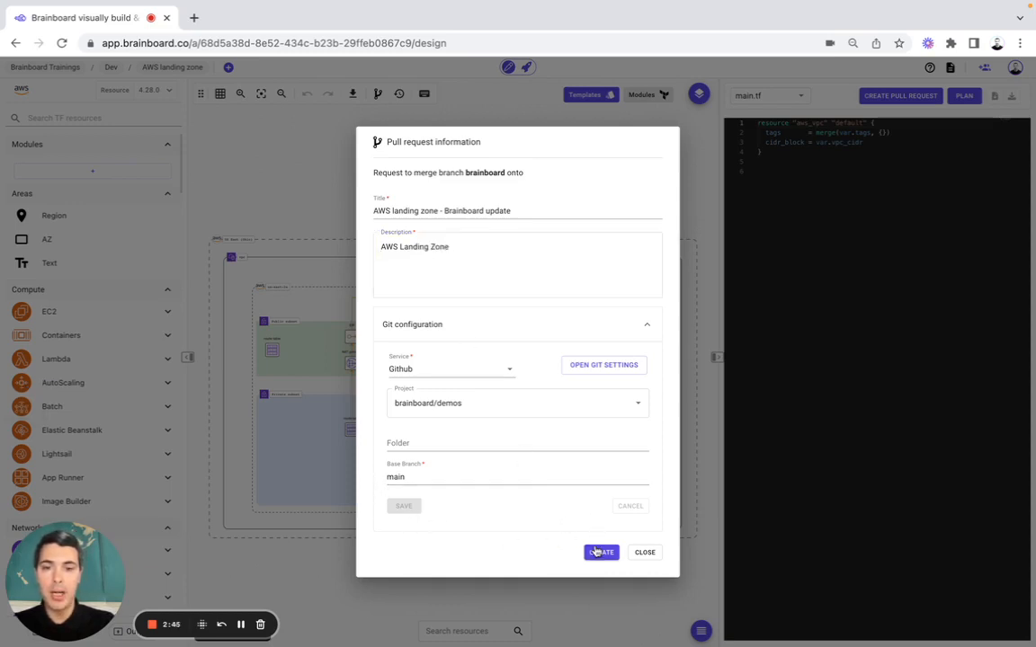
pyautogui.click(601, 554)
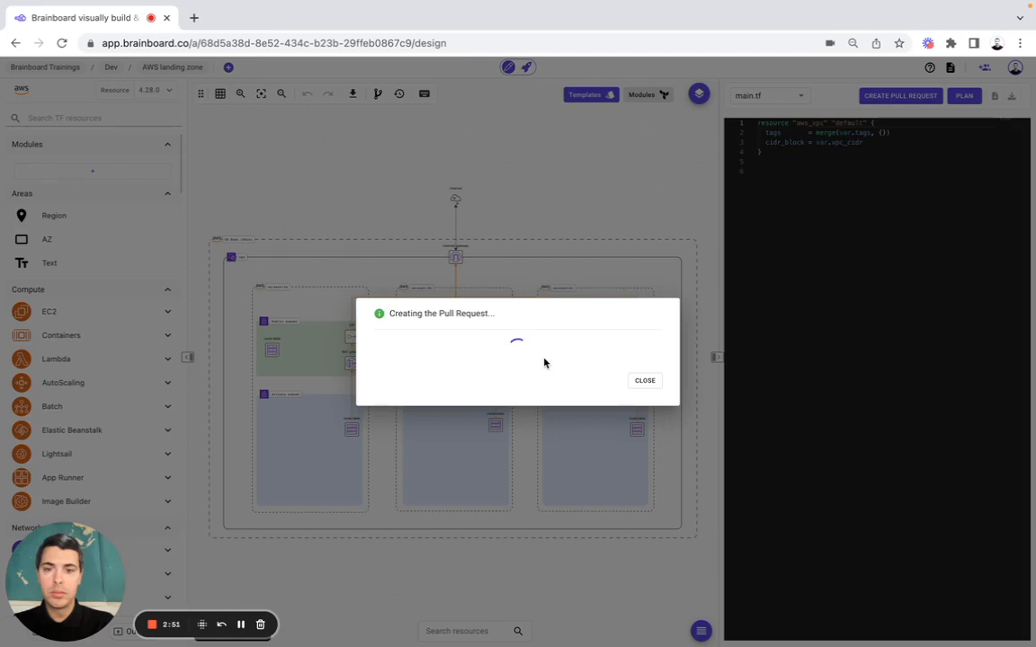
pyautogui.click(545, 360)
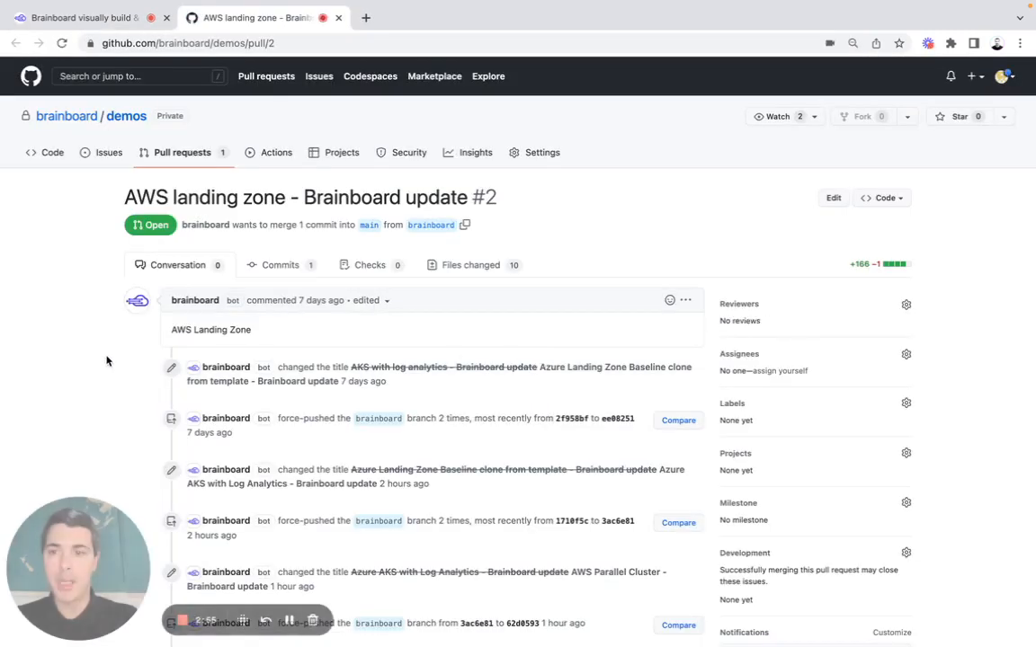
# - Review the pull request's conversation history and skim through all of its changed files
pyautogui.scroll(-3, 69, 347)
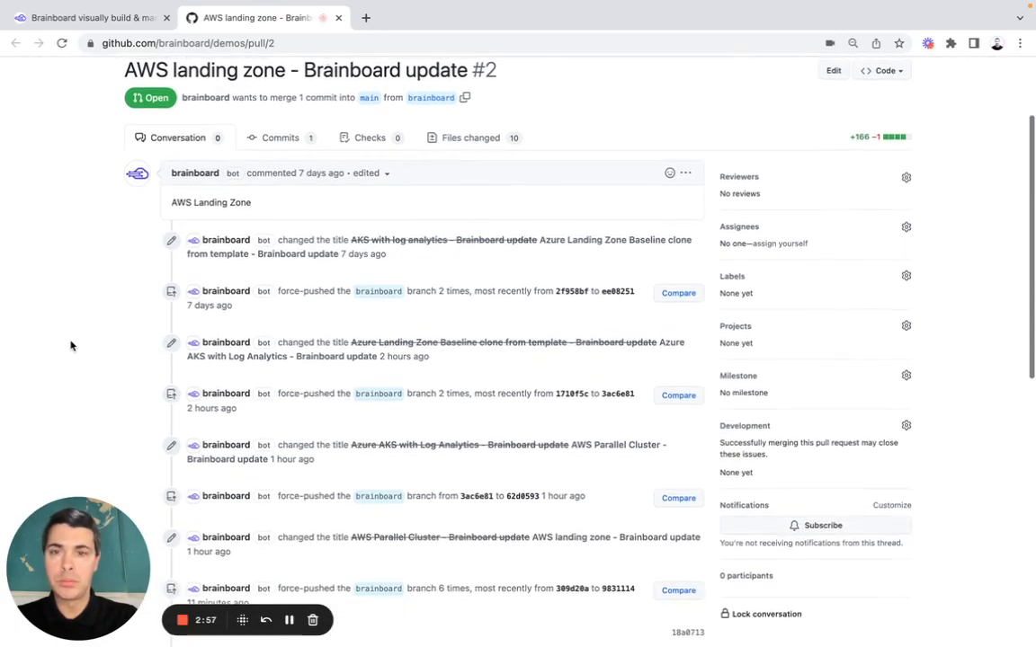
pyautogui.scroll(1, 71, 346)
pyautogui.click(467, 179)
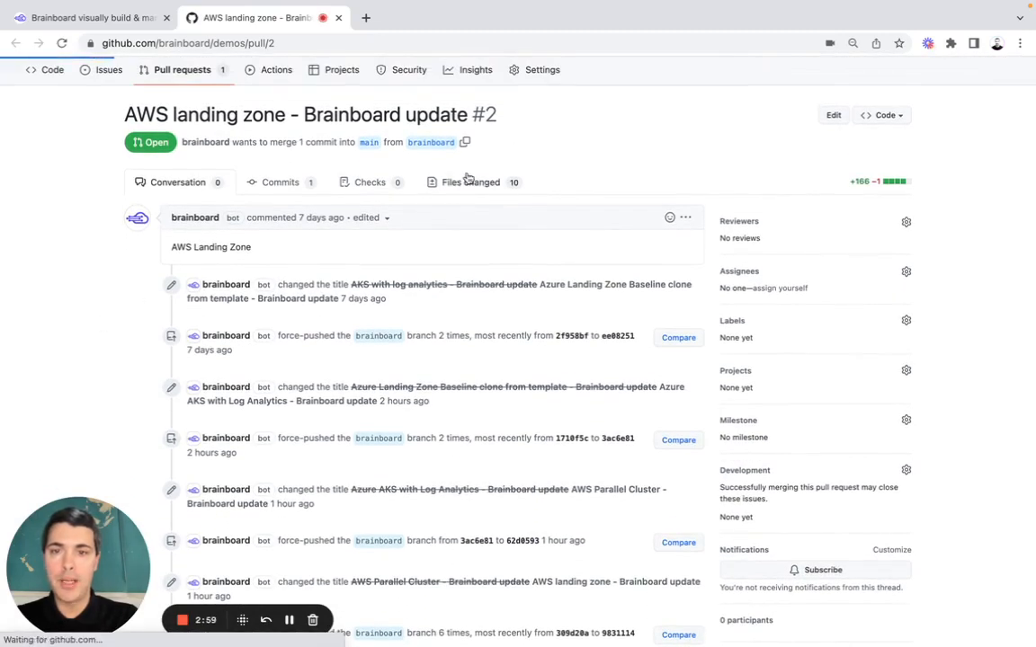
pyautogui.scroll(-4, 161, 337)
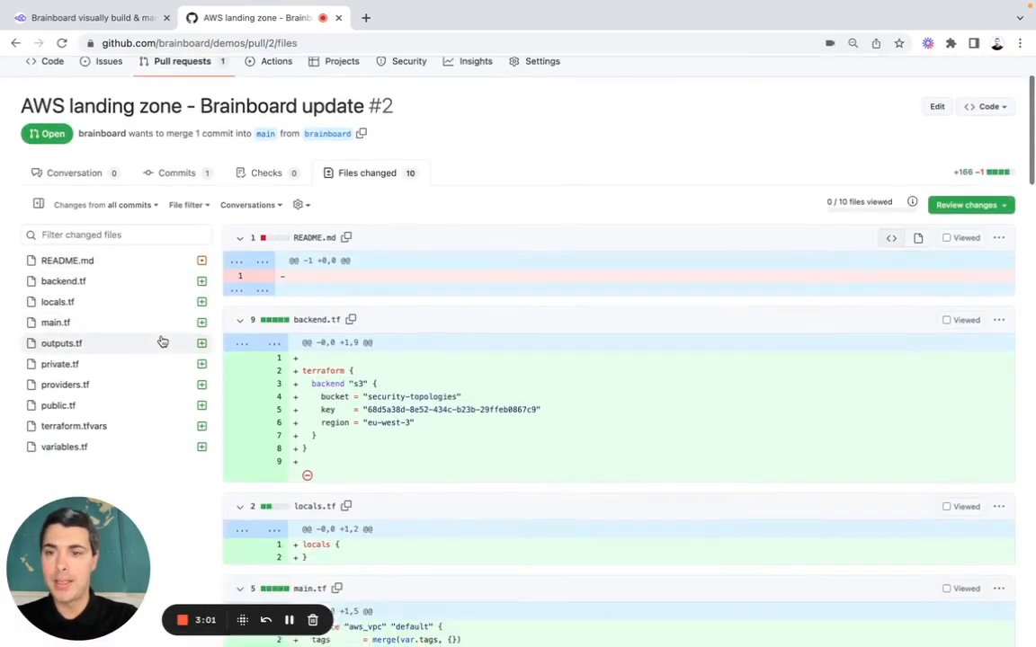
pyautogui.scroll(-12, 161, 340)
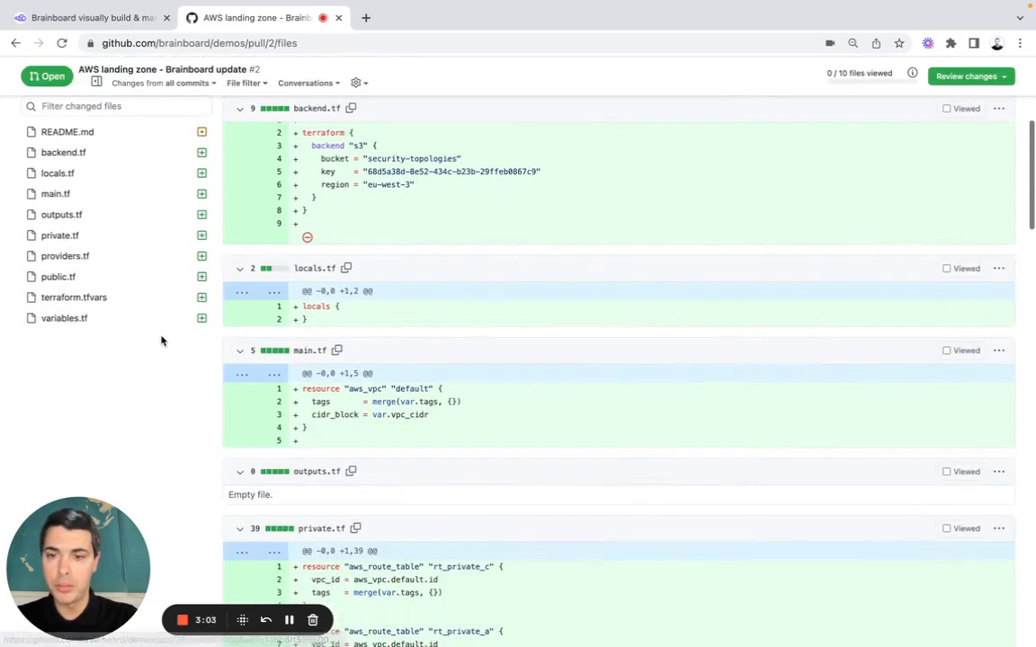
pyautogui.scroll(-3, 161, 339)
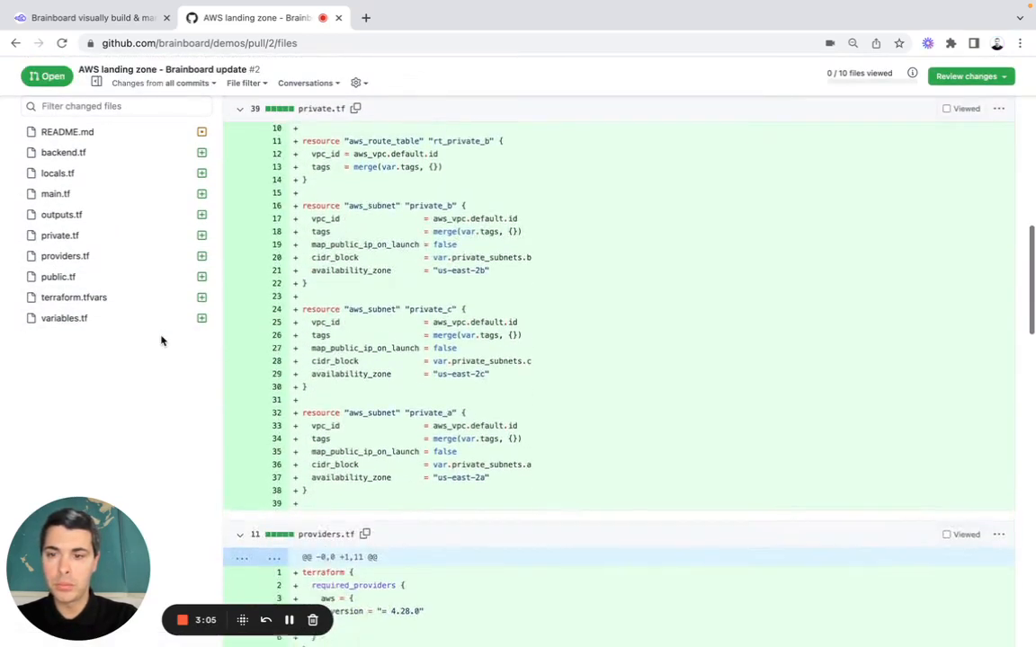
pyautogui.scroll(20, 161, 340)
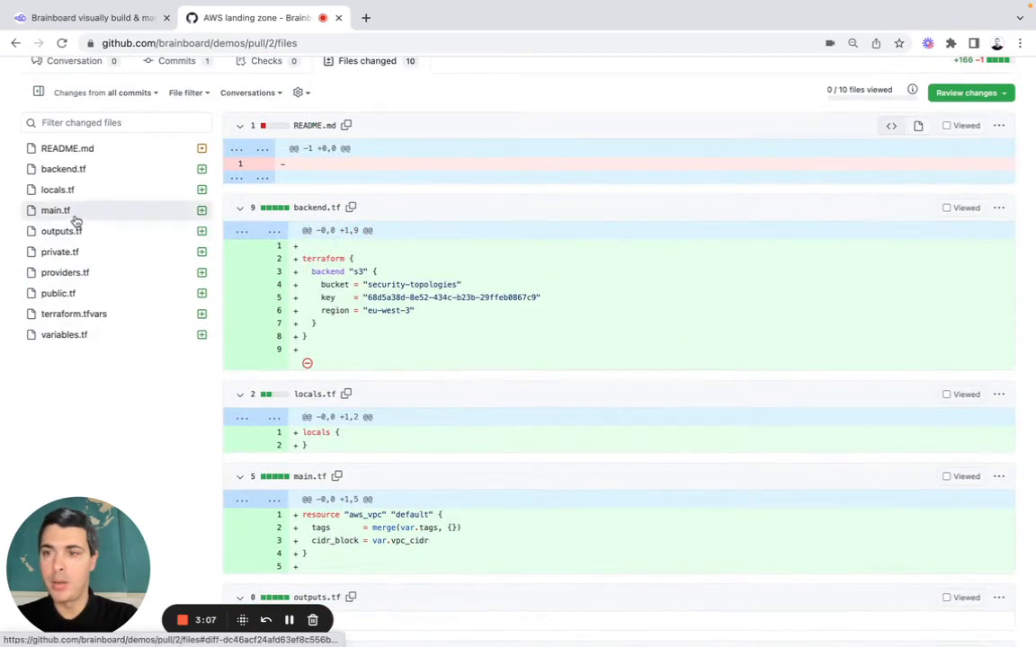
# - Examine the individual diffs of main.tf, private.tf, providers.tf and public.tf
pyautogui.click(72, 214)
pyautogui.click(94, 239)
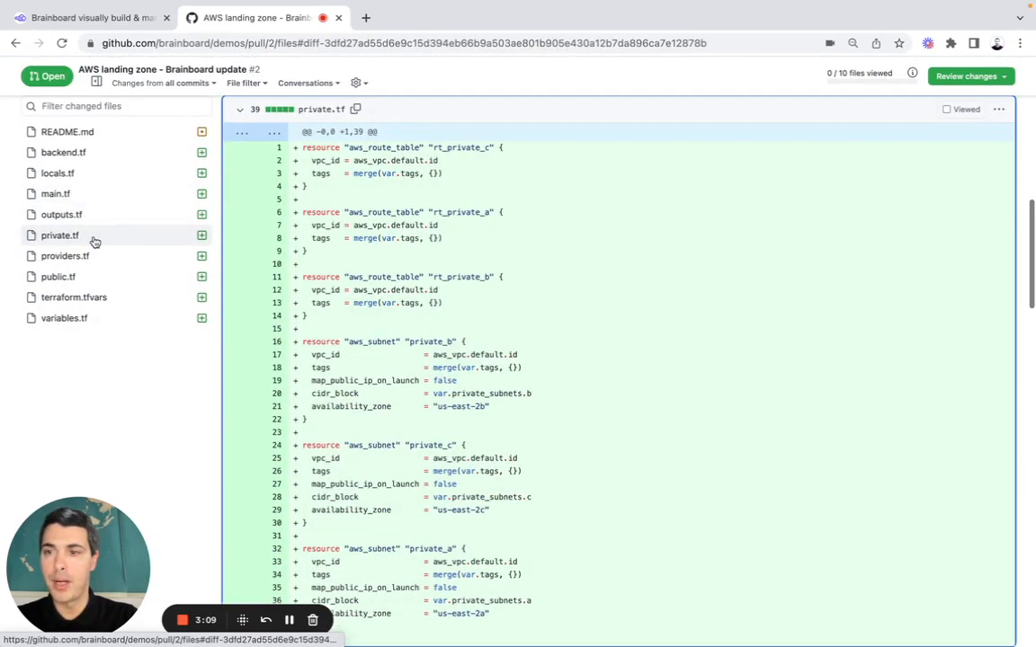
pyautogui.click(97, 255)
pyautogui.click(79, 276)
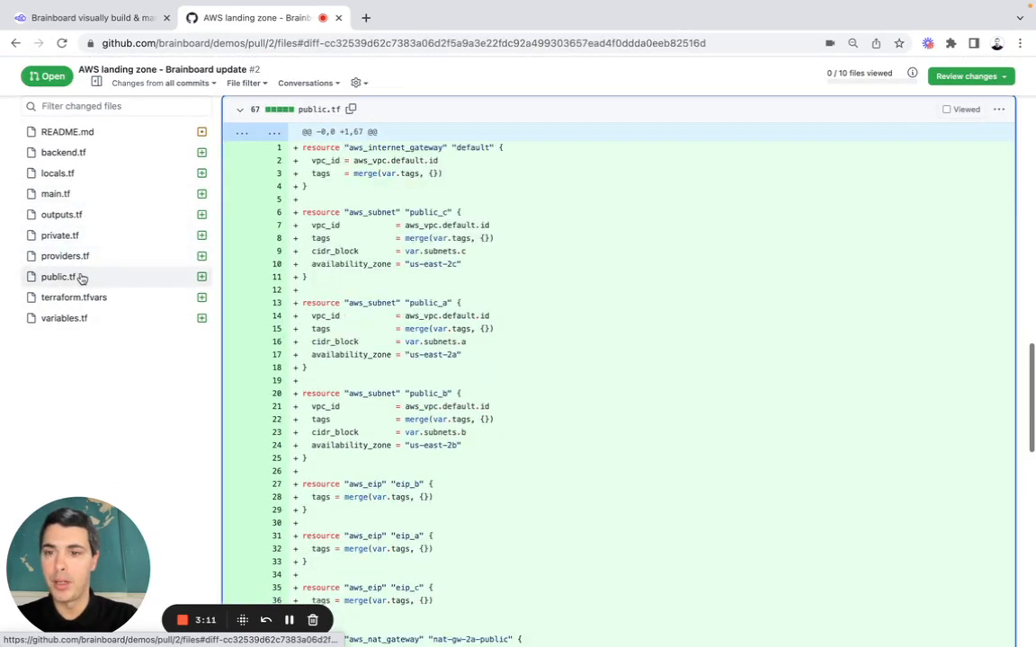
# - Go to the demos repository's code page and copy its web address
pyautogui.scroll(4, 81, 278)
pyautogui.scroll(10, 81, 277)
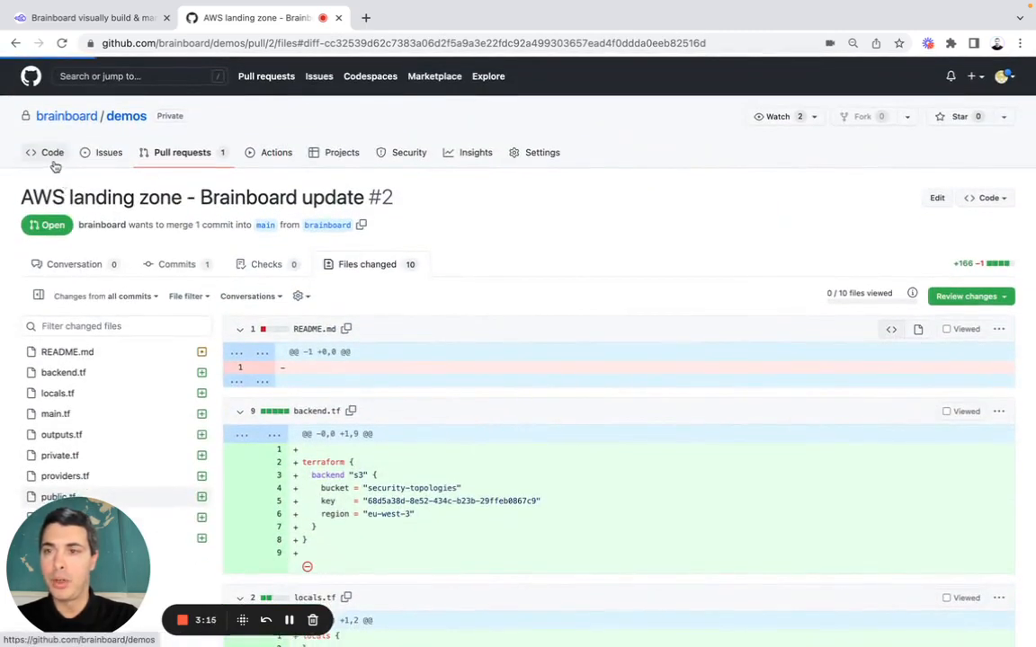
pyautogui.click(54, 166)
pyautogui.click(262, 41)
pyautogui.press('super+c')
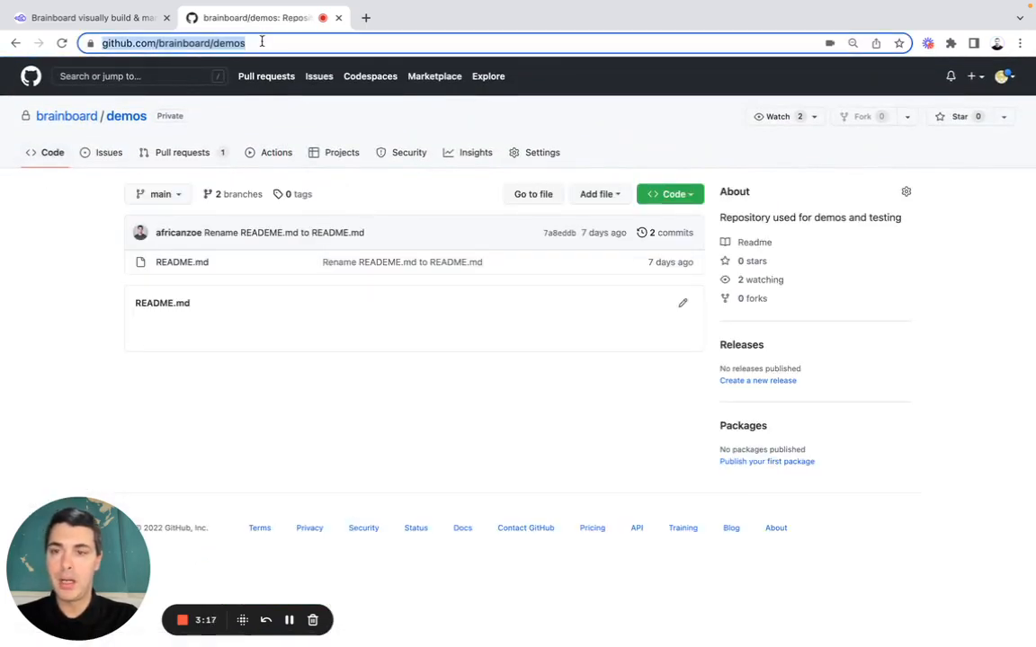
# - Switch back to Brainboard and open the import form for a new Terraform module
pyautogui.click(132, 19)
pyautogui.click(262, 189)
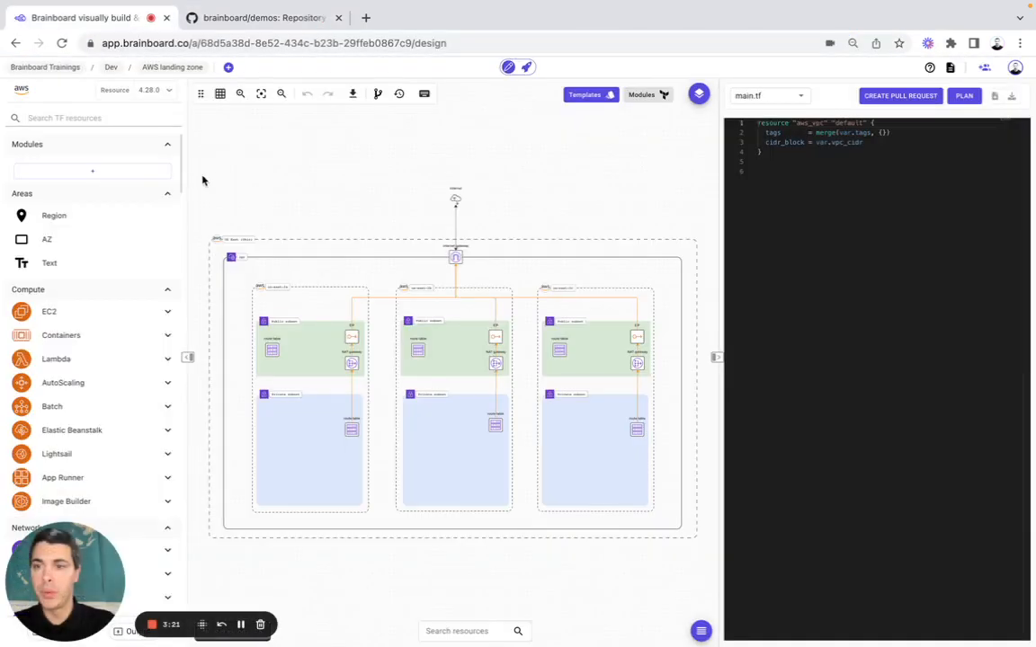
pyautogui.click(141, 176)
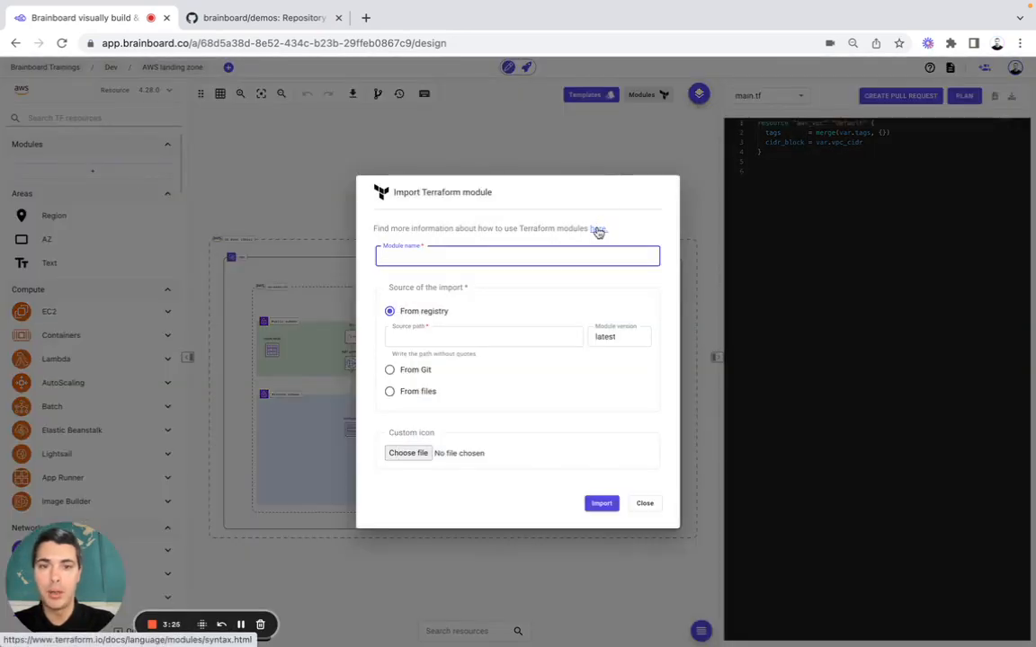
# - Read the Terraform documentation on module blocks and calling a child module
pyautogui.click(598, 229)
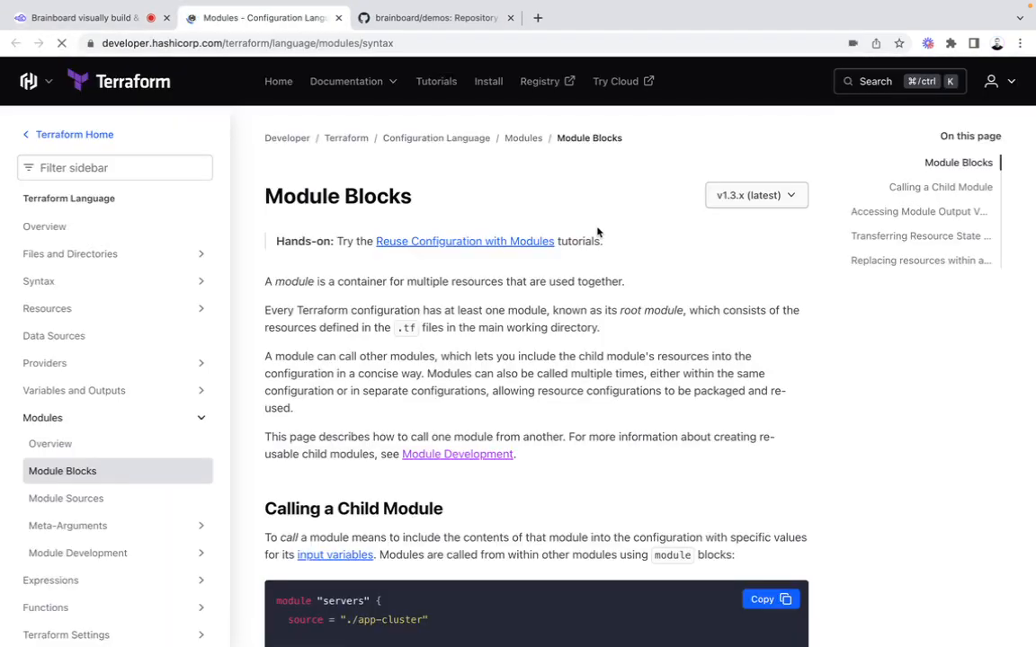
pyautogui.scroll(-10, 598, 232)
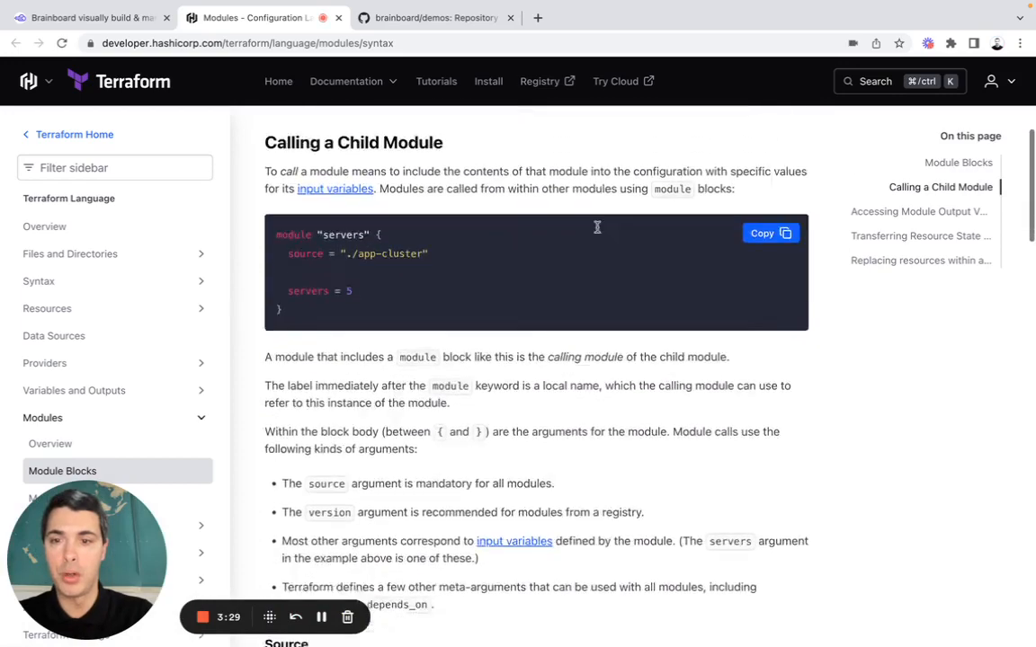
pyautogui.scroll(-4, 598, 232)
pyautogui.scroll(10, 597, 232)
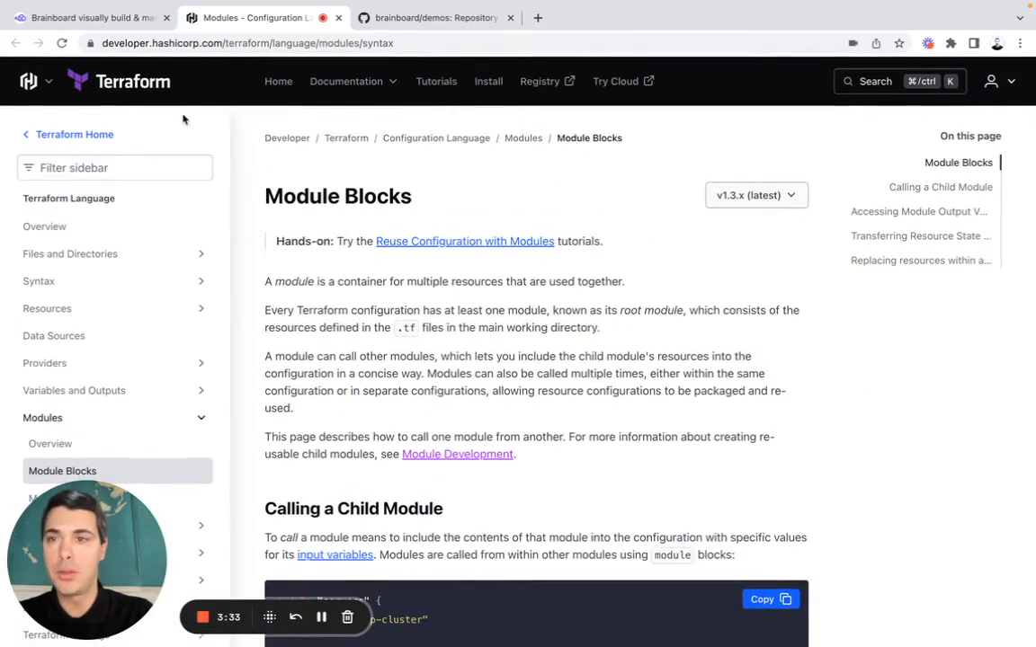
pyautogui.click(135, 17)
pyautogui.click(409, 256)
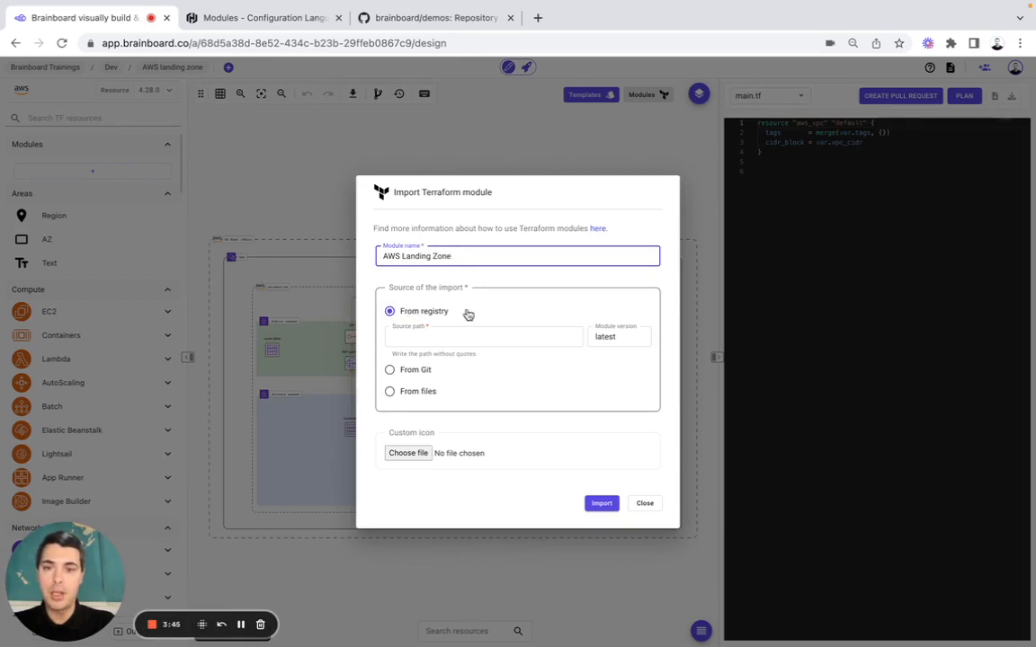
pyautogui.click(412, 370)
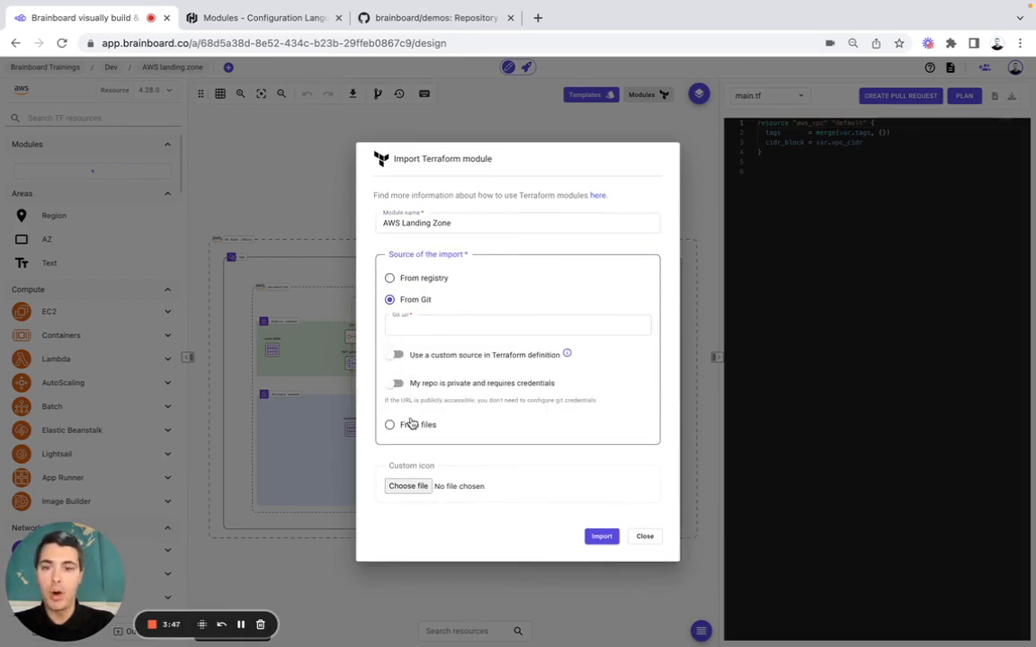
pyautogui.click(406, 423)
pyautogui.click(414, 342)
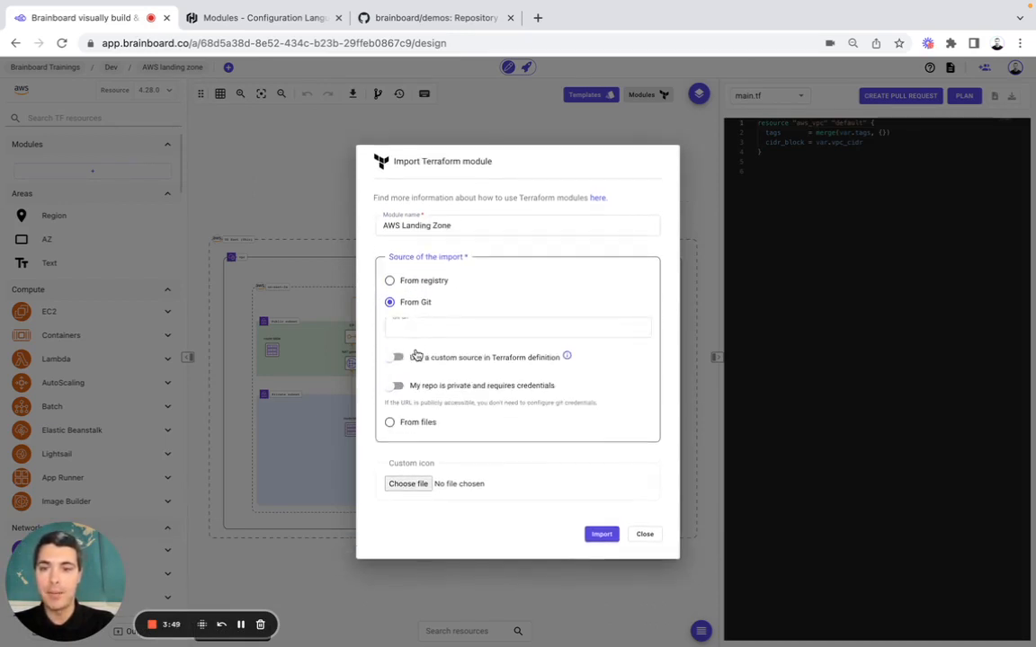
pyautogui.click(440, 328)
pyautogui.press('super+v')
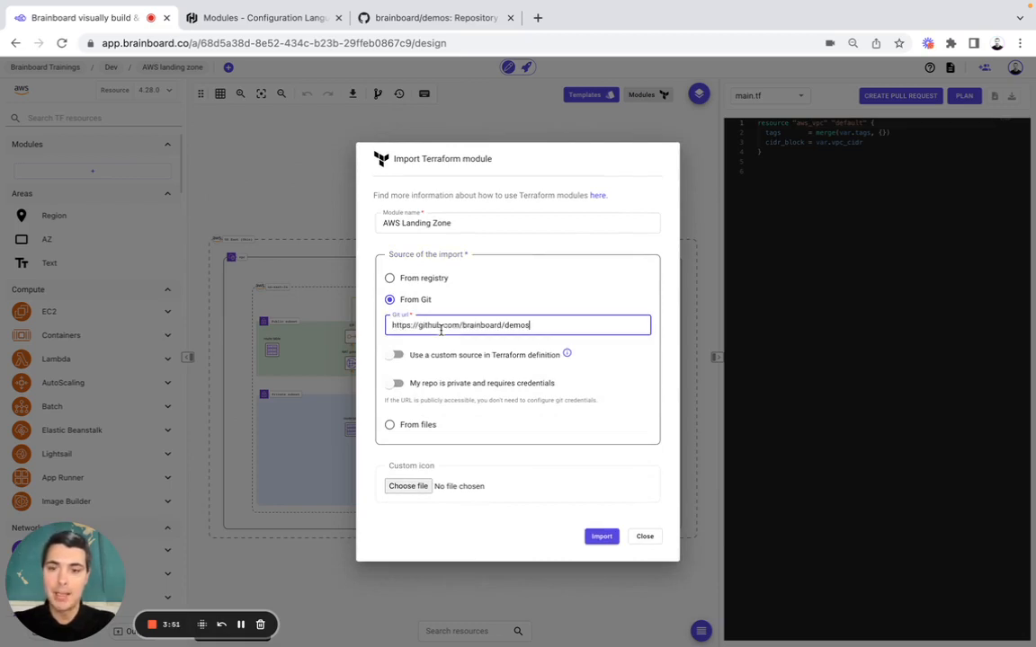
# - Set AWS Landing Zone.jpg from the Desktop as the module's custom icon and try to import the module
pyautogui.click(409, 486)
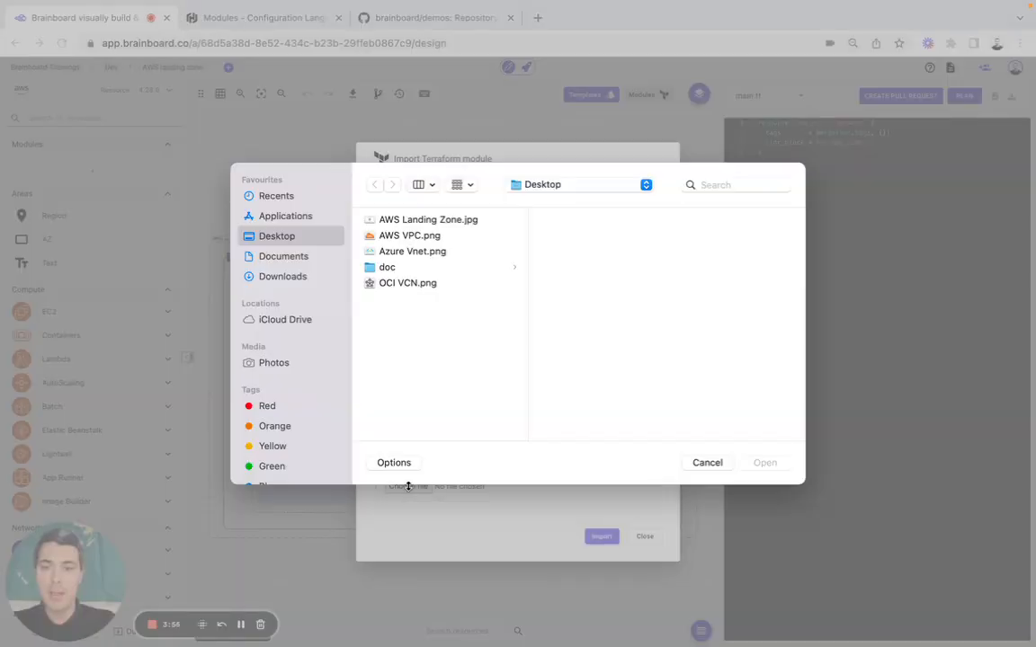
pyautogui.click(436, 220)
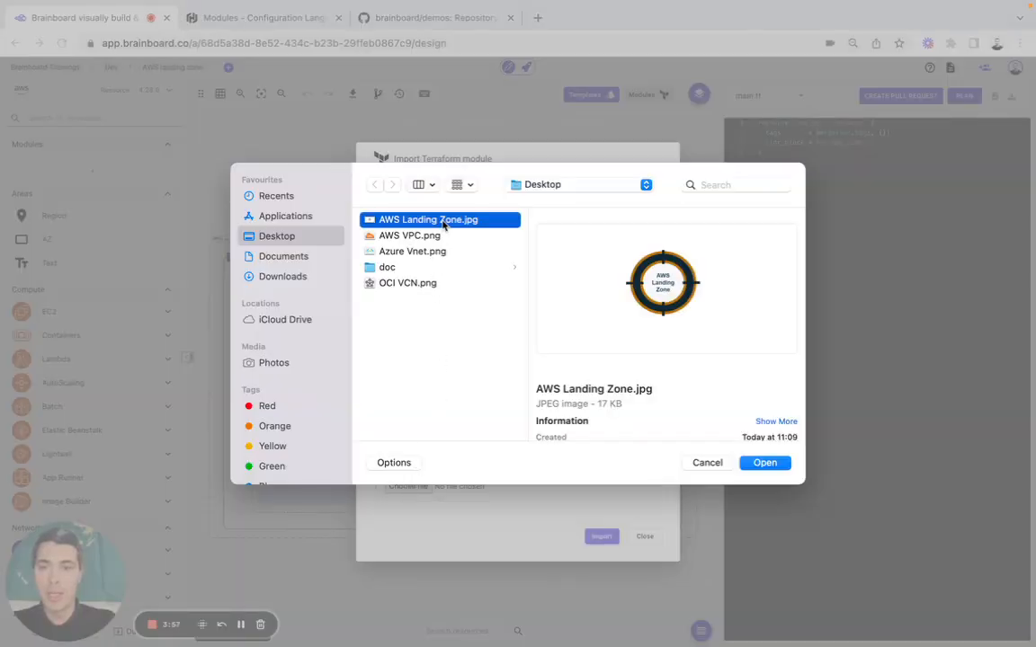
pyautogui.click(763, 463)
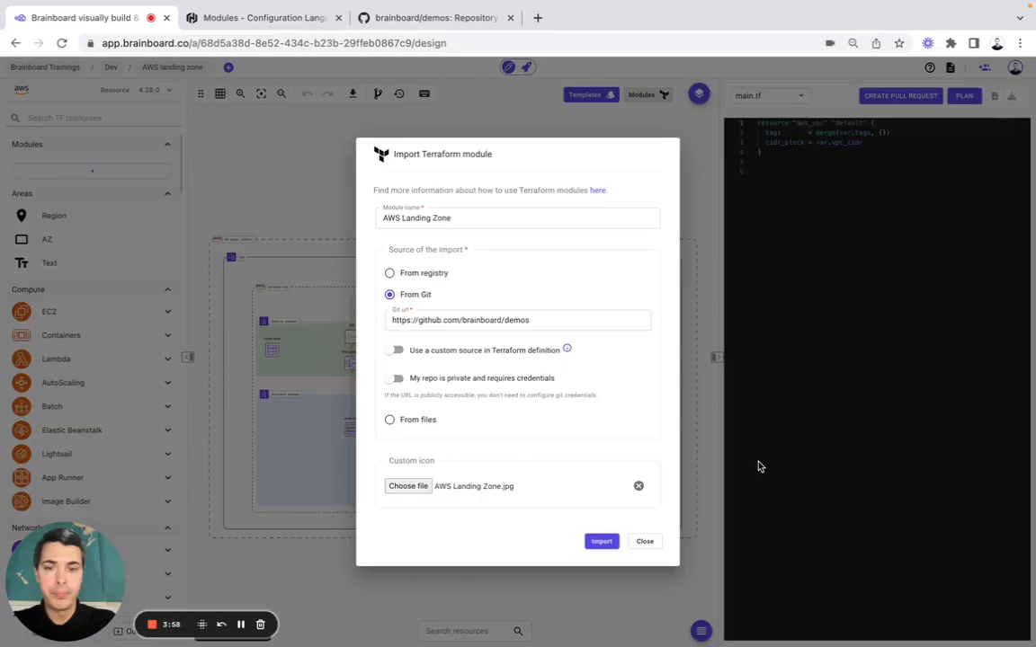
pyautogui.click(599, 542)
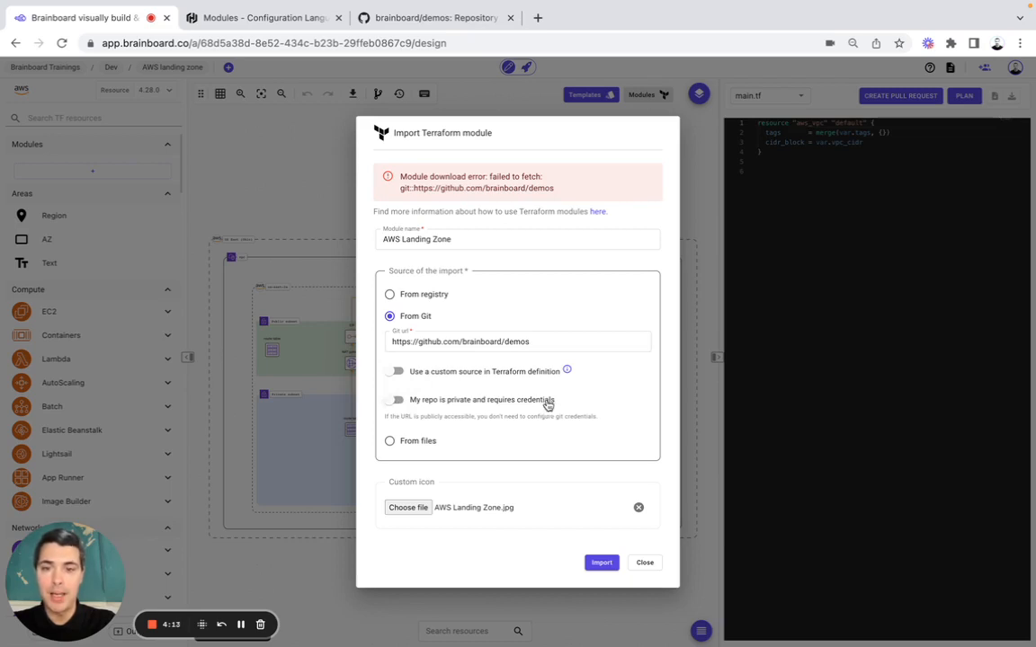
# - Mark the module's repository as private, with Github as the credential service, and import the module
pyautogui.click(397, 399)
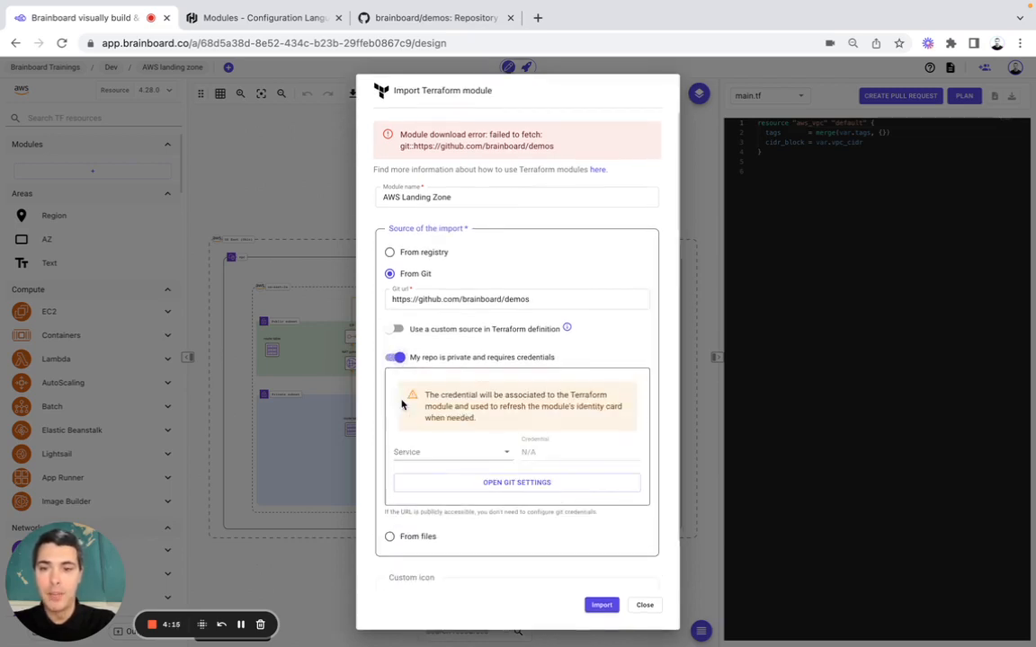
pyautogui.click(430, 460)
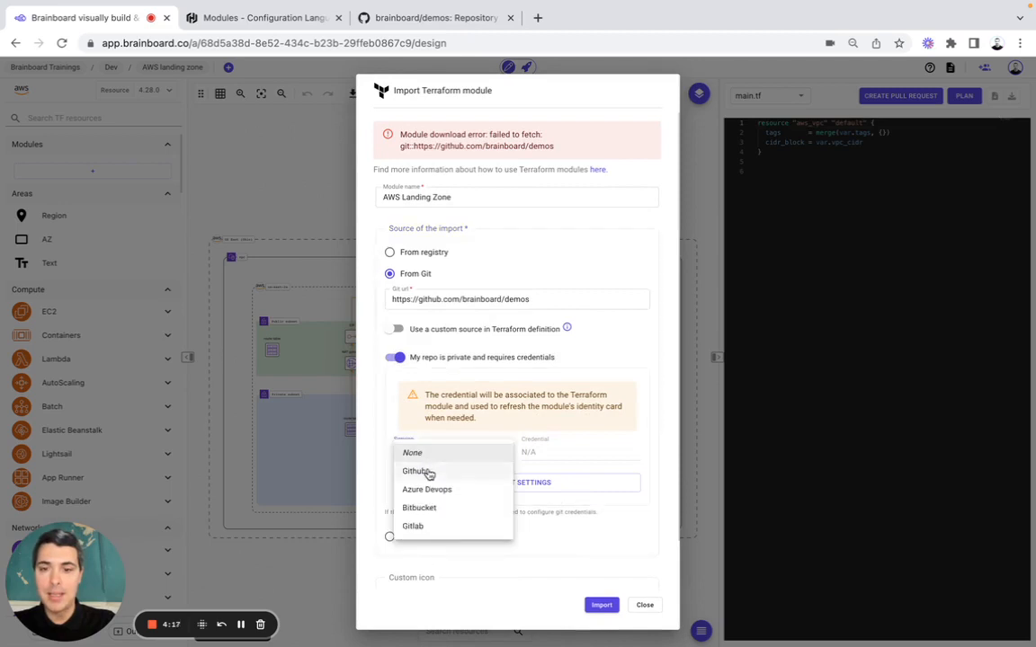
pyautogui.click(429, 474)
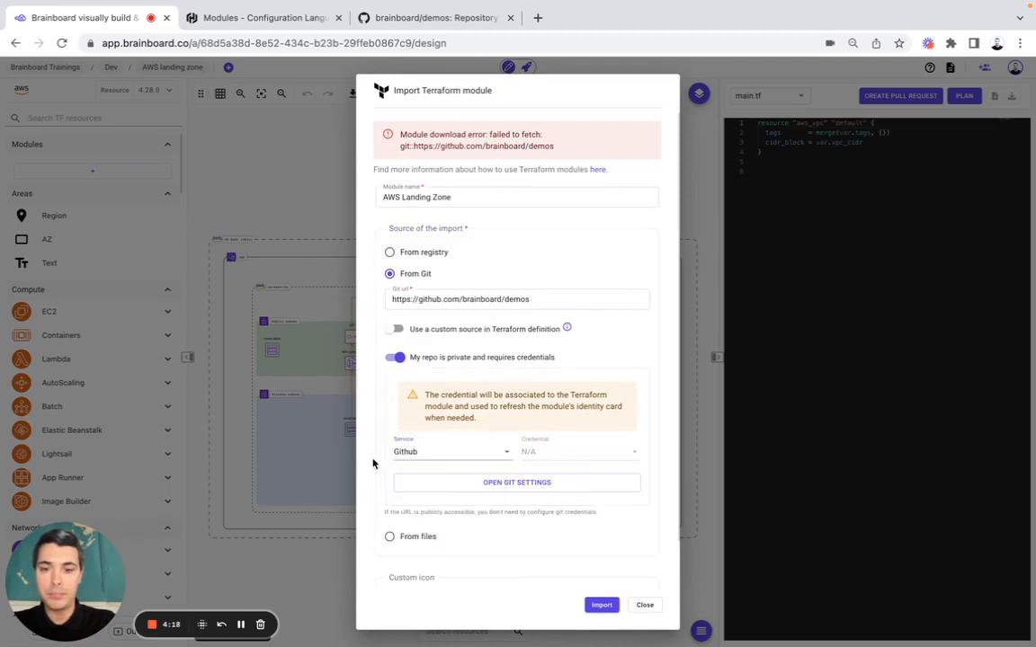
pyautogui.click(602, 605)
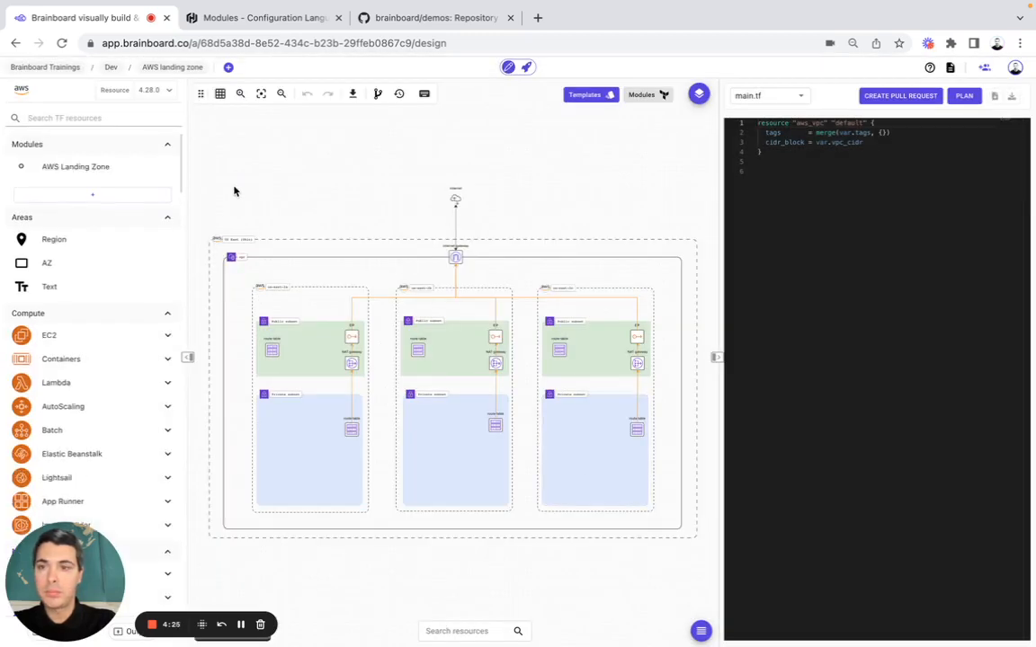
# - Open the Terraform modules architecture from the Production environment of the Brainboard Trainings project
pyautogui.moveTo(114, 171)
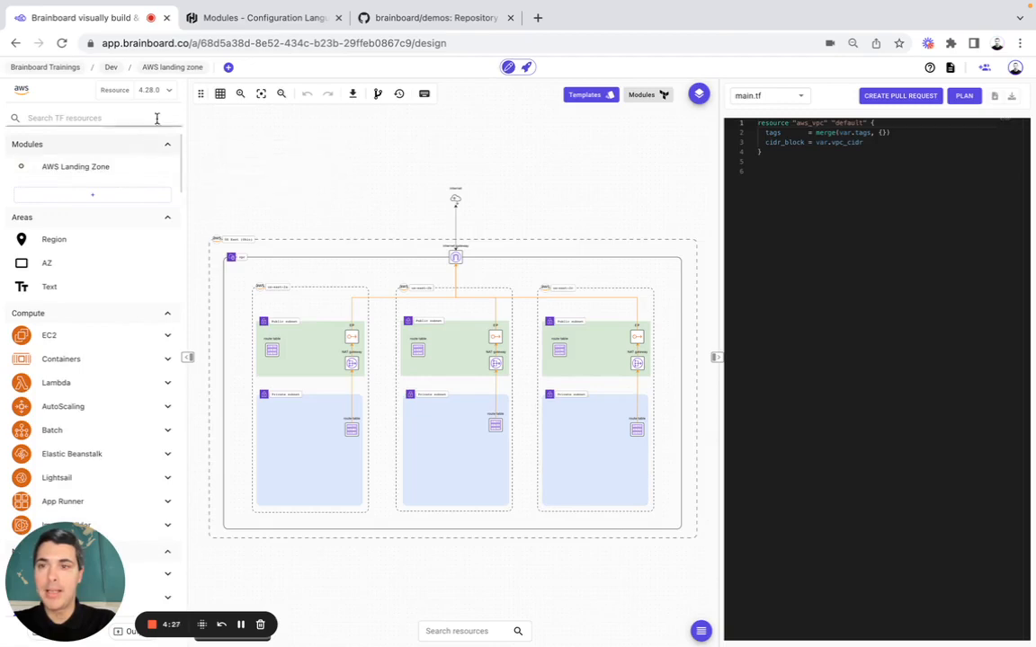
pyautogui.click(181, 74)
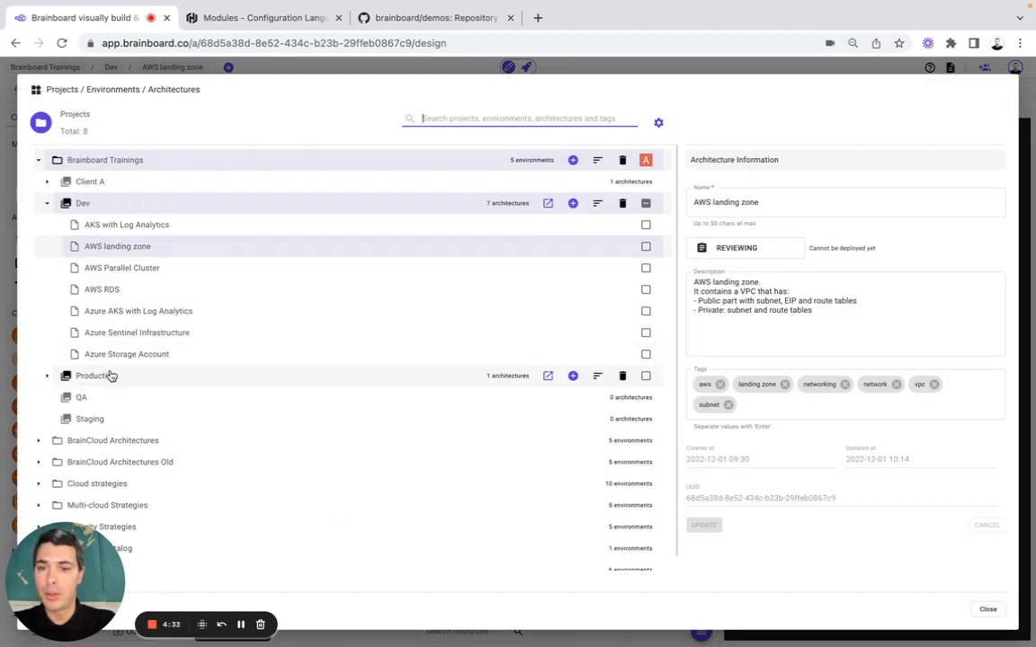
pyautogui.click(47, 377)
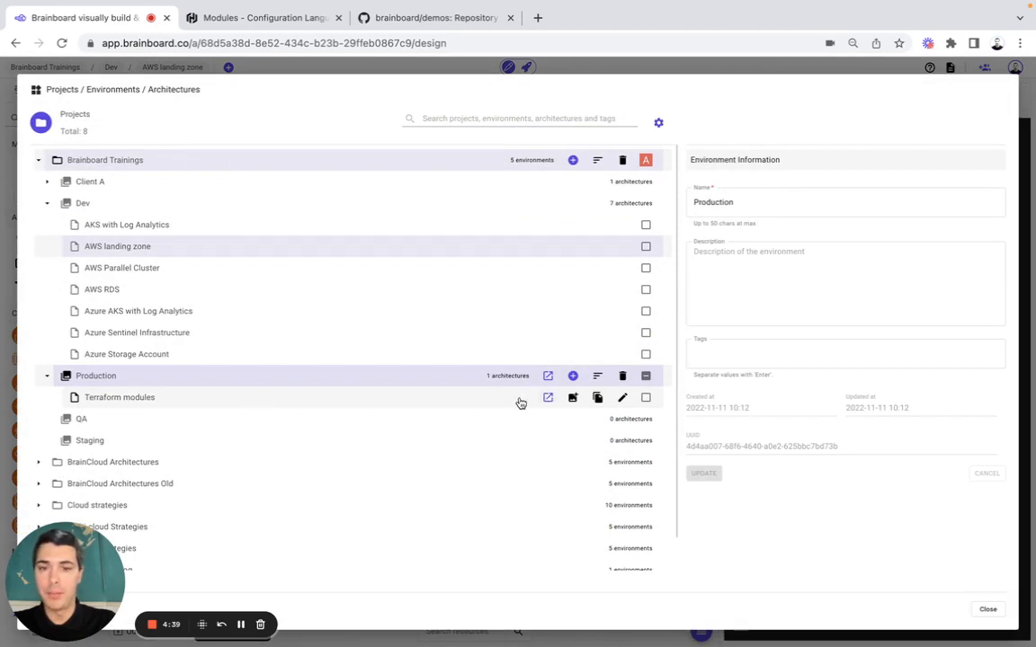
pyautogui.click(548, 399)
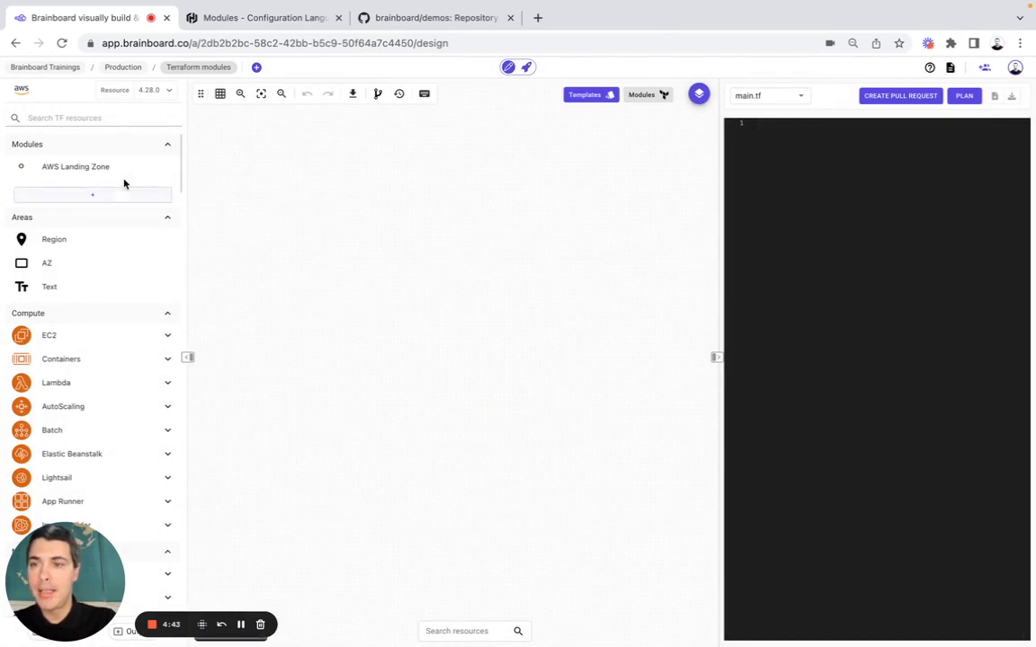
# - Place the AWS Landing Zone module on the empty design canvas and fit it in the view
pyautogui.moveTo(114, 170)
pyautogui.moveTo(114, 171); pyautogui.dragTo(390, 216)
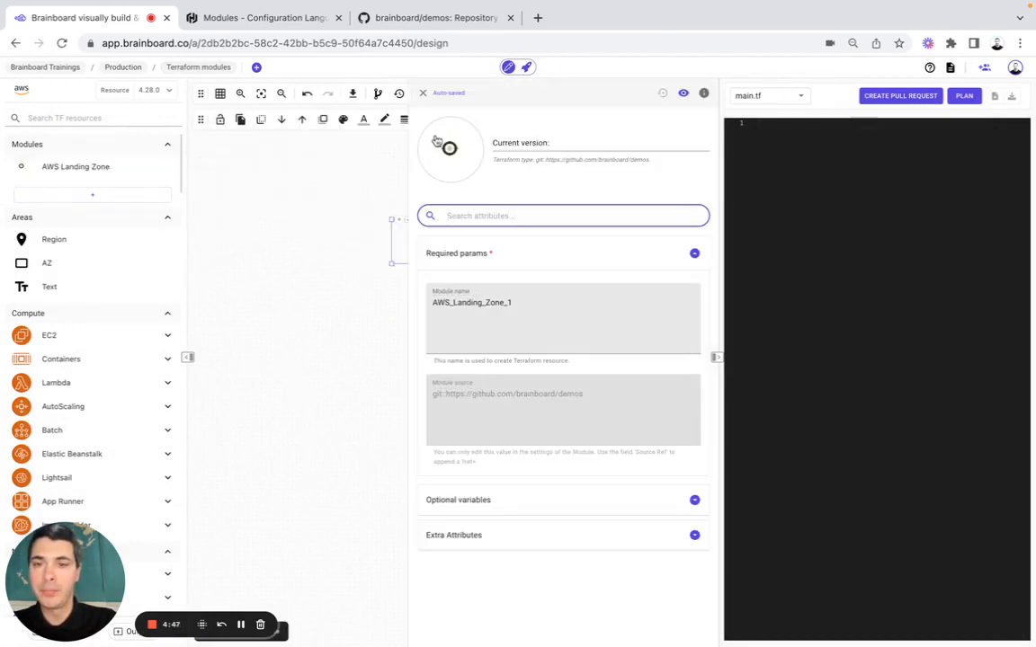
pyautogui.click(261, 94)
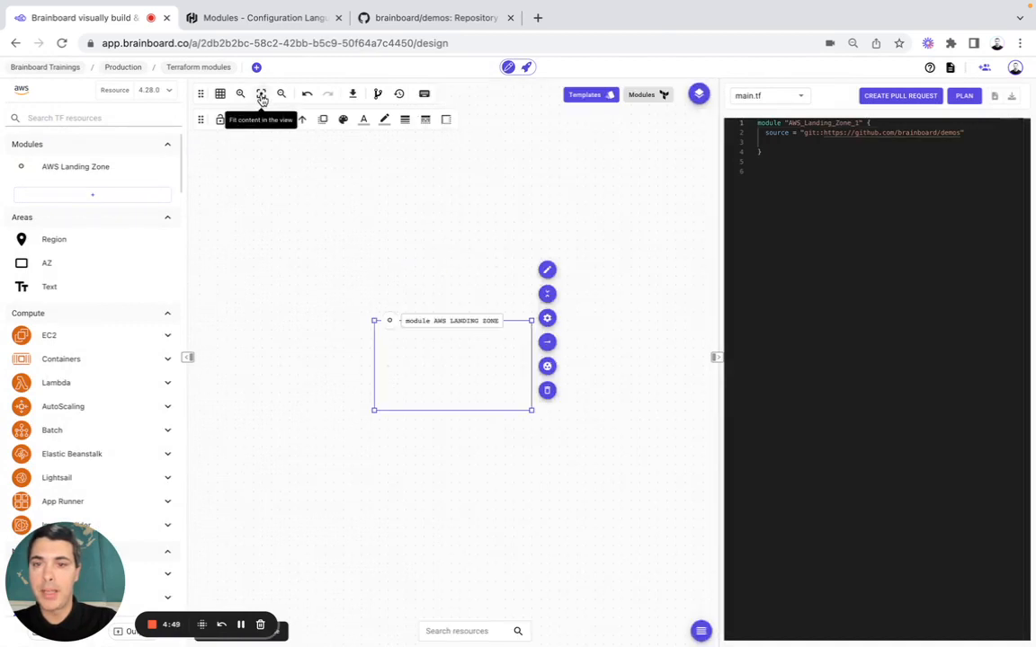
# - Examine the placed module's required parameters, optional variables and extra attributes, then close its settings and deselect it
pyautogui.click(546, 320)
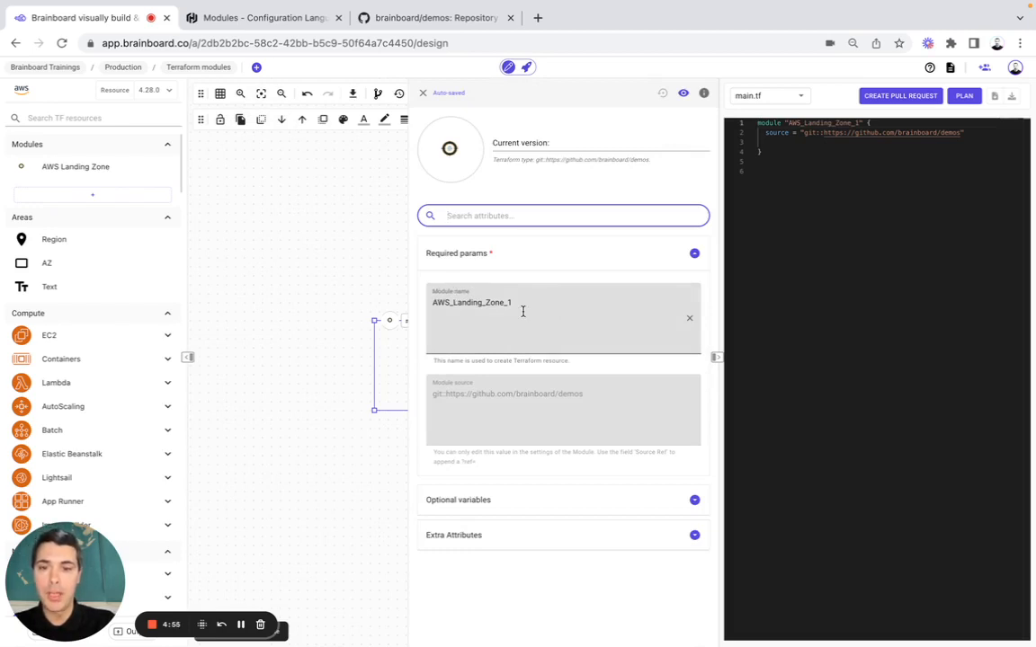
pyautogui.click(485, 501)
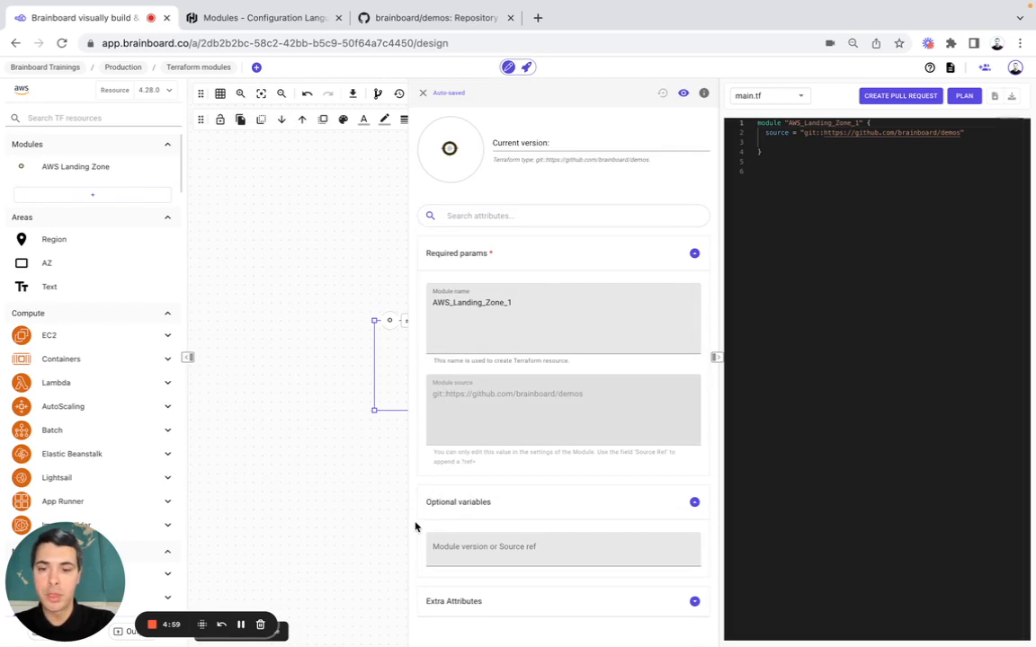
pyautogui.click(449, 597)
pyautogui.scroll(-3, 413, 558)
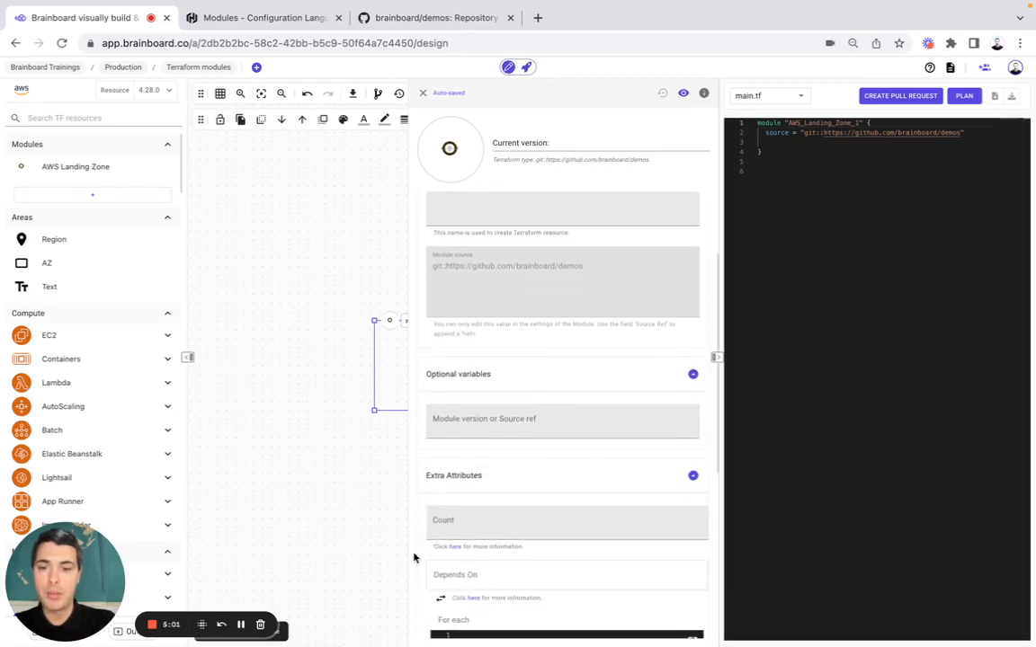
pyautogui.scroll(-1, 413, 557)
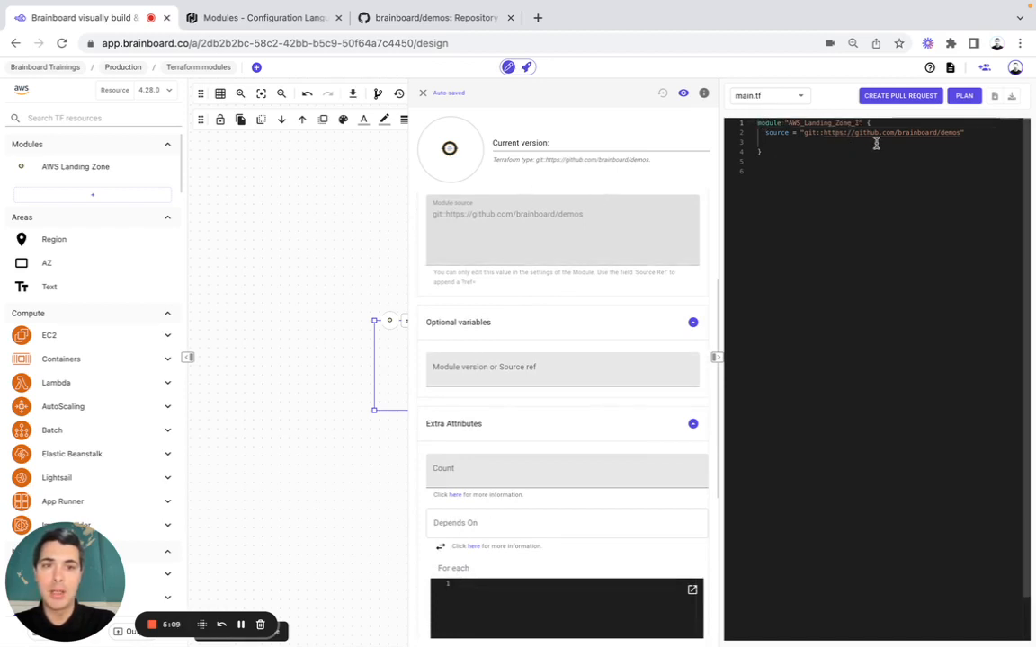
pyautogui.click(423, 93)
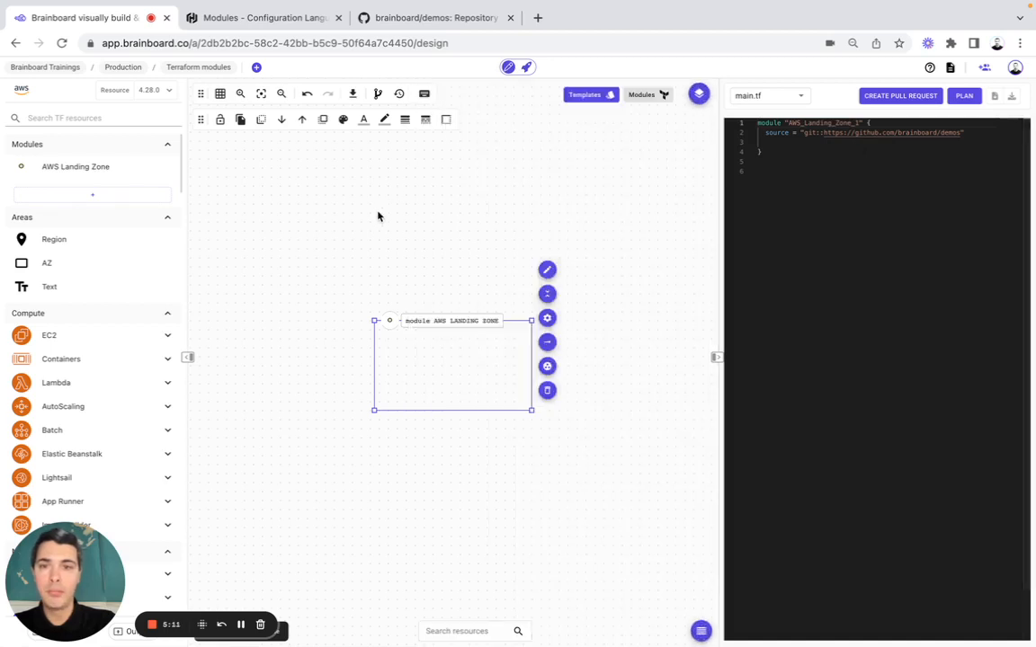
pyautogui.click(374, 222)
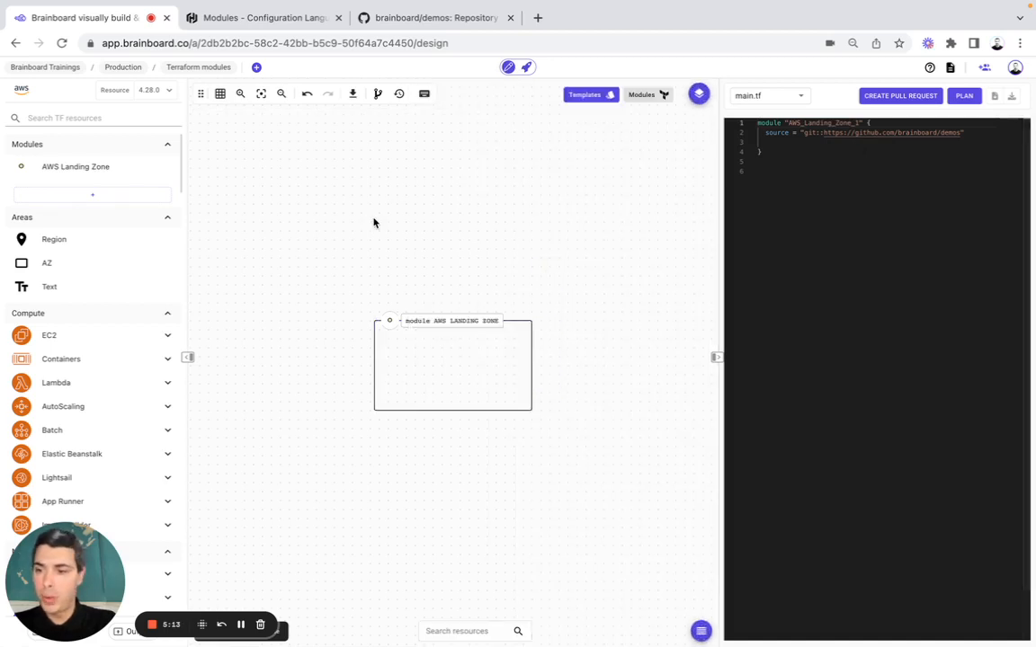
# - Open the bookmarked AWS modules list of the Terraform Registry in a new tab and browse the available modules
pyautogui.click(538, 18)
pyautogui.click(133, 69)
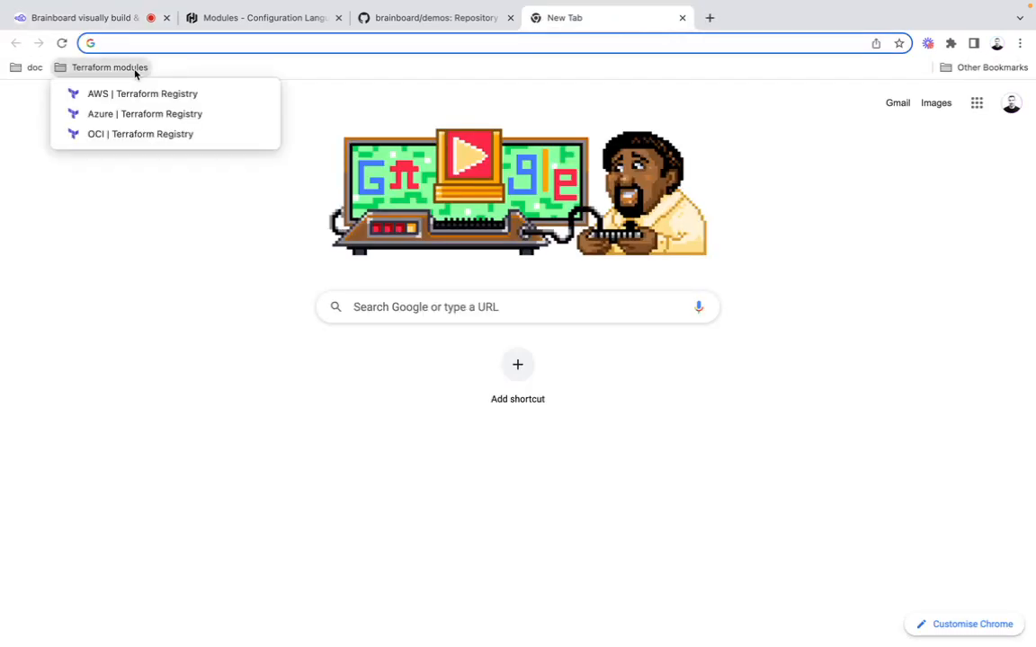
pyautogui.click(129, 93)
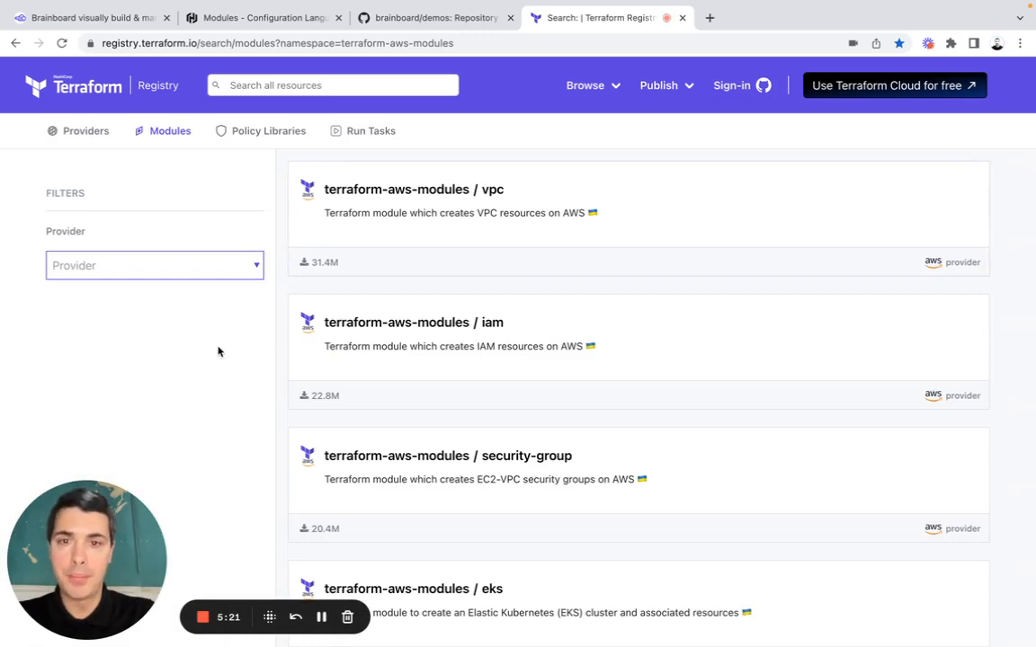
pyautogui.scroll(-7, 217, 351)
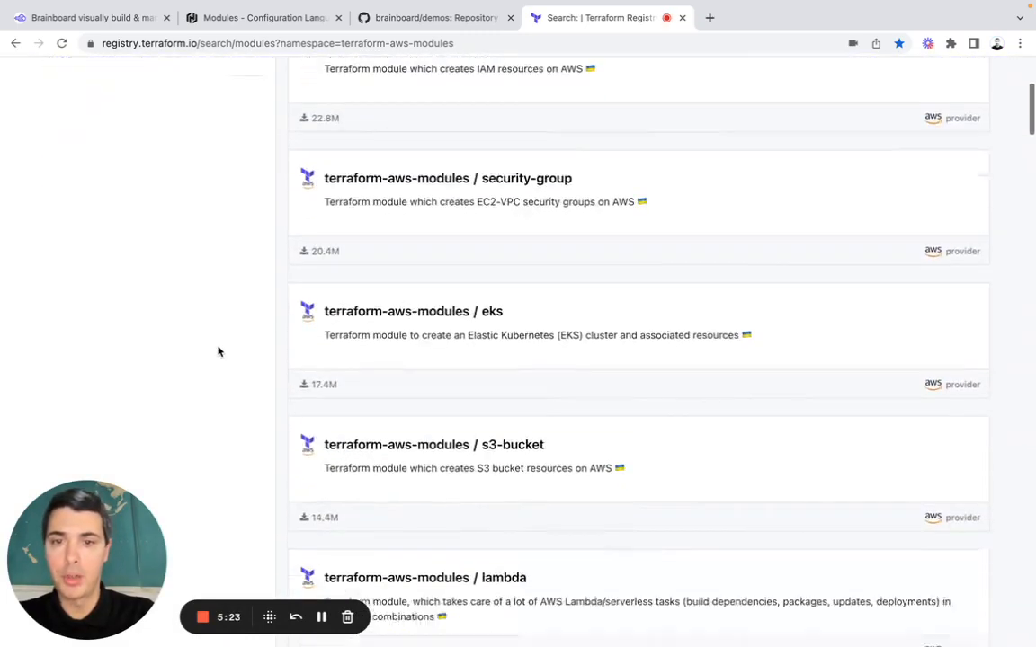
pyautogui.scroll(-9, 218, 352)
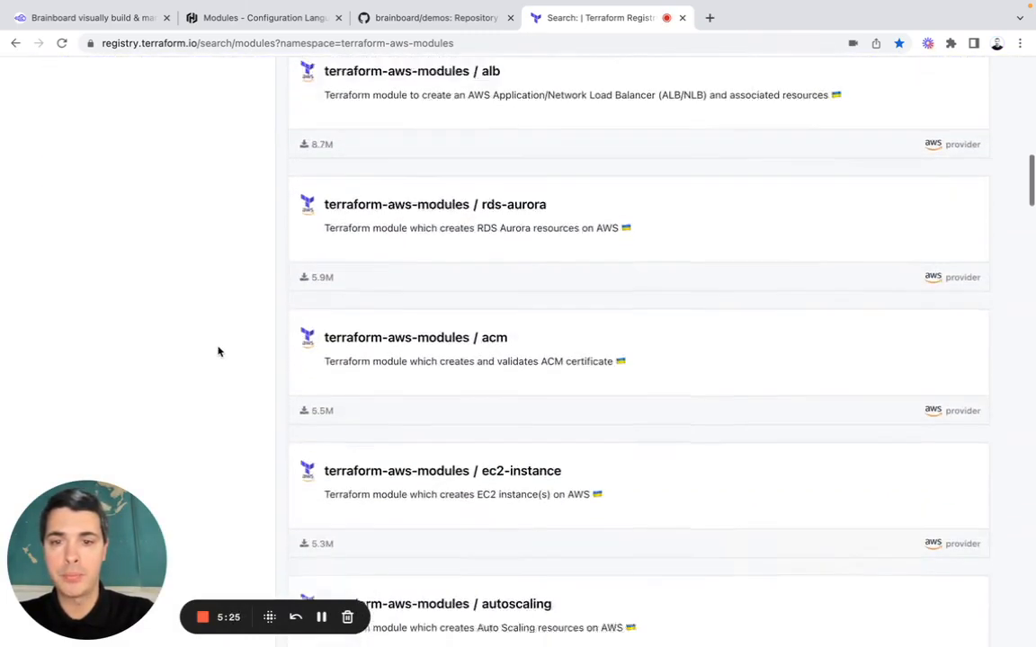
pyautogui.scroll(16, 217, 351)
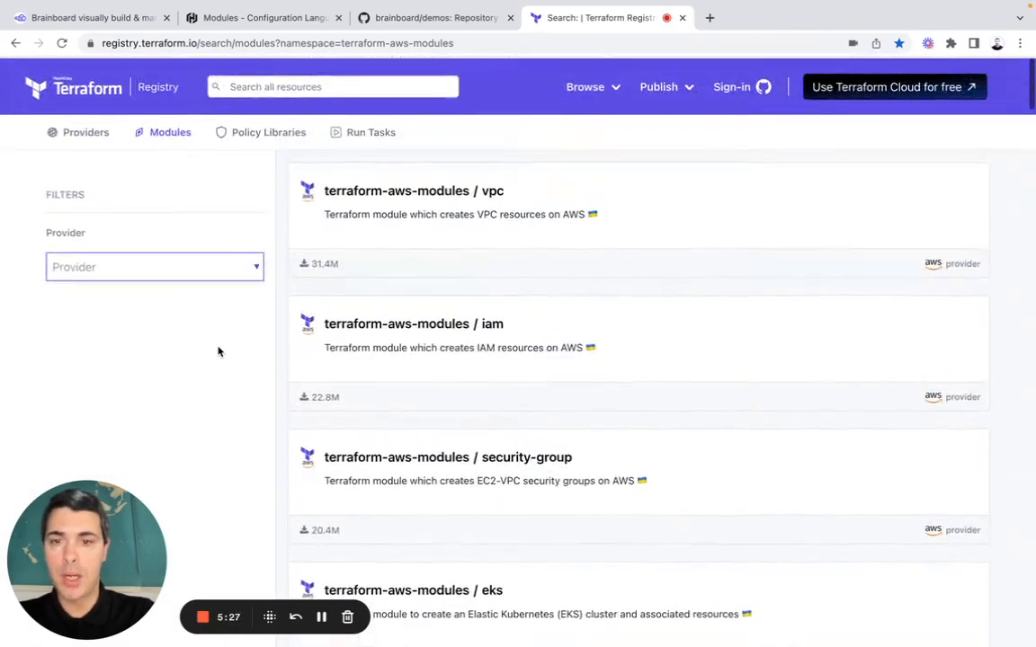
# - Open the terraform-aws-modules / vpc module and copy the source path terraform-aws-modules/vpc/aws from its usage example
pyautogui.click(410, 202)
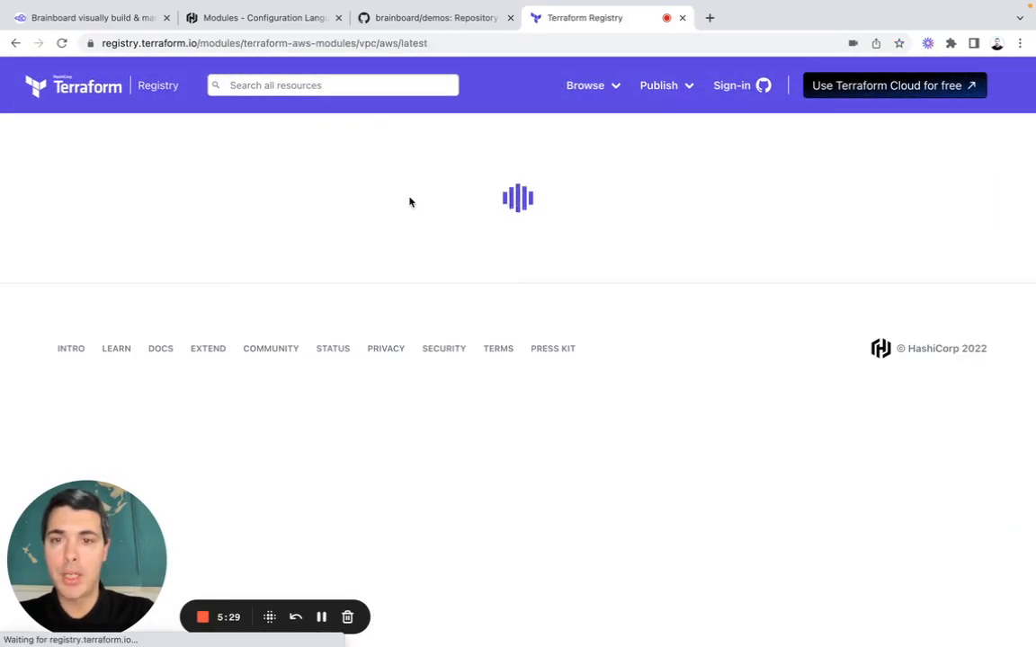
pyautogui.scroll(-10, 457, 369)
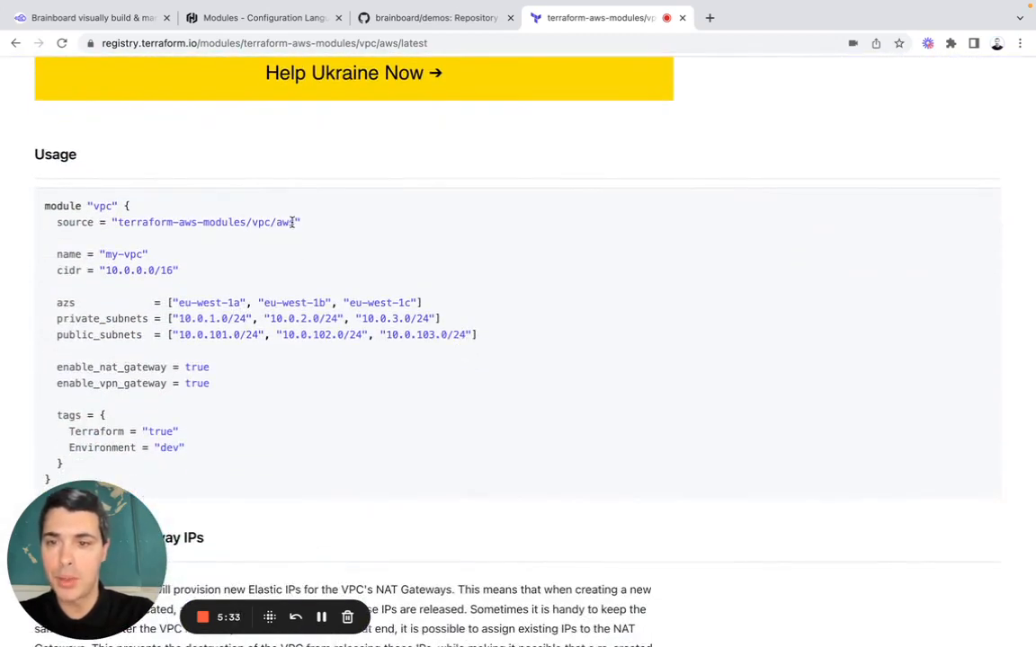
pyautogui.moveTo(292, 222); pyautogui.dragTo(121, 222)
pyautogui.press('super+c')
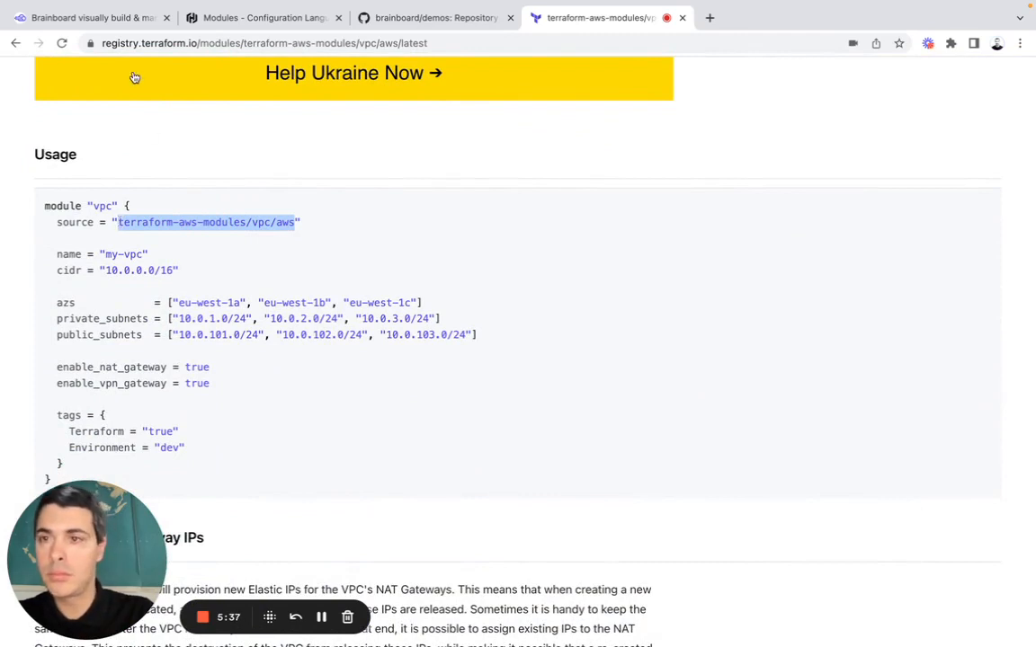
# - Back in Brainboard, start a new registry module import named VPC module with source path terraform-aws-modules/vpc/aws
pyautogui.click(110, 18)
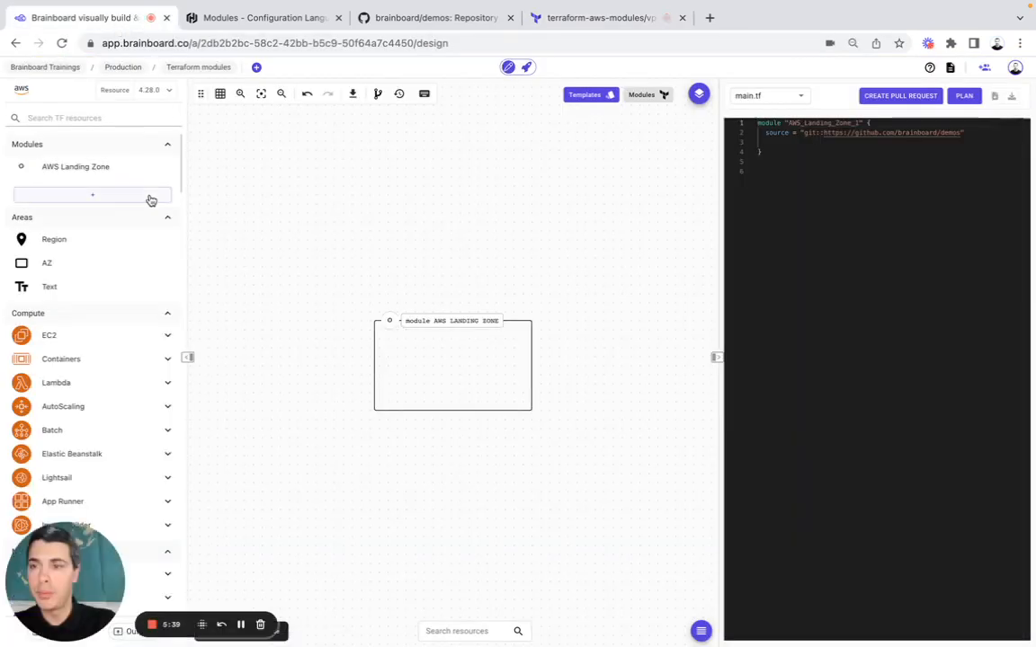
pyautogui.click(150, 199)
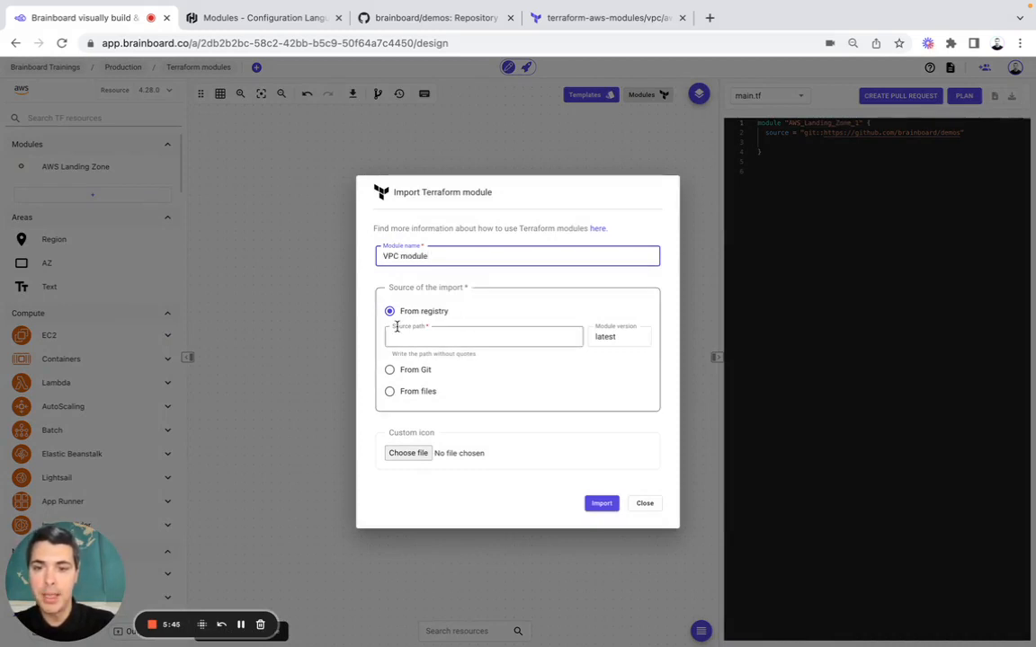
pyautogui.click(444, 335)
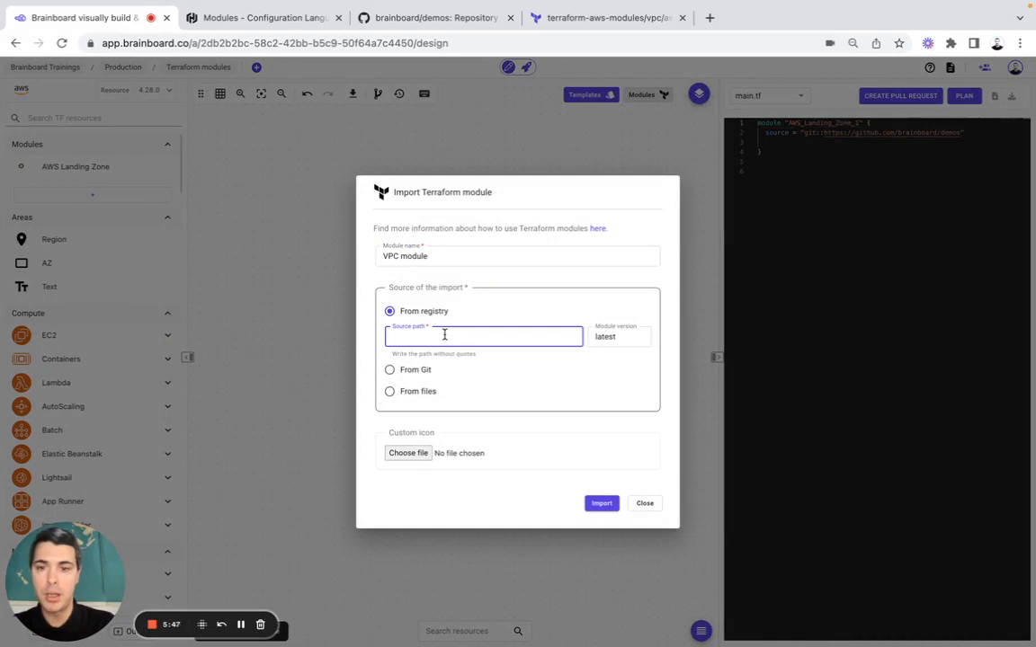
pyautogui.press('super+v')
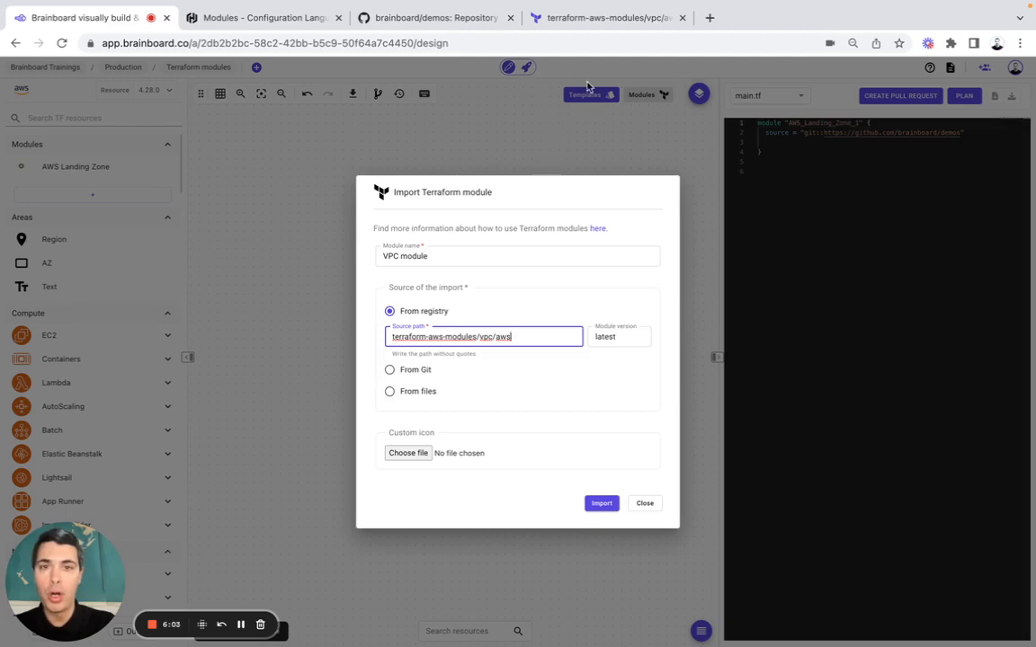
# - Check the available versions of the vpc module in the Terraform Registry, then return to the Brainboard import form
pyautogui.click(592, 30)
pyautogui.scroll(10, 566, 255)
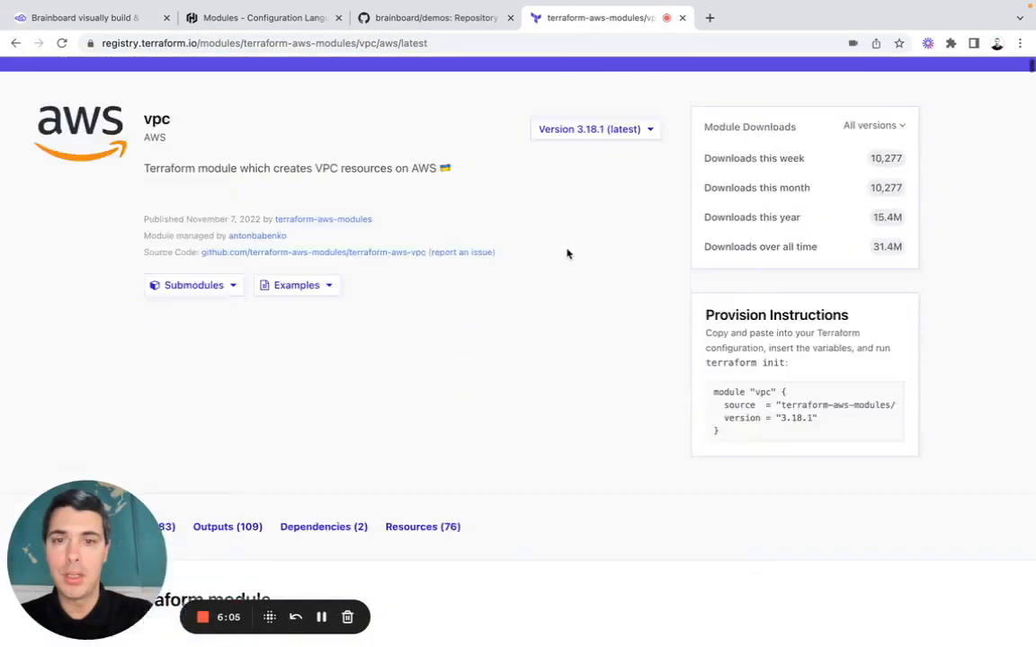
pyautogui.click(583, 172)
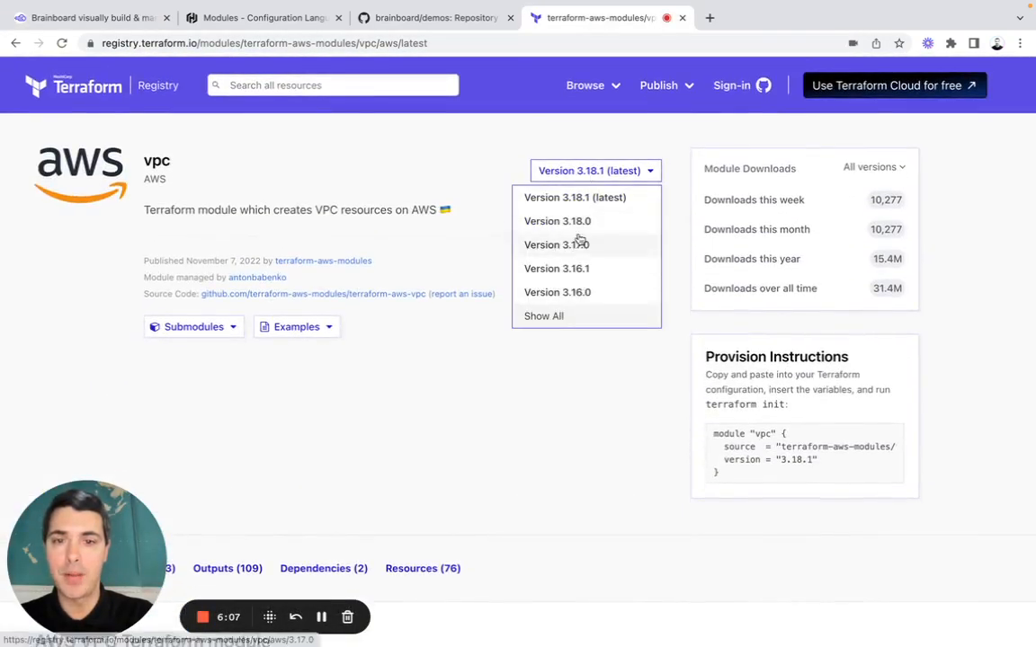
pyautogui.click(457, 405)
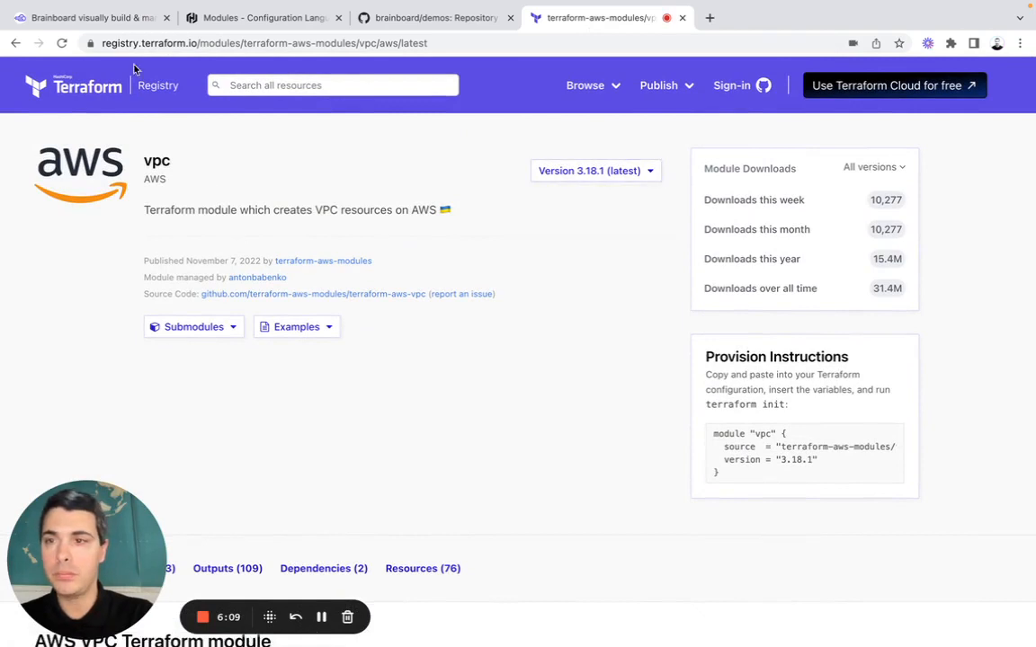
pyautogui.click(124, 27)
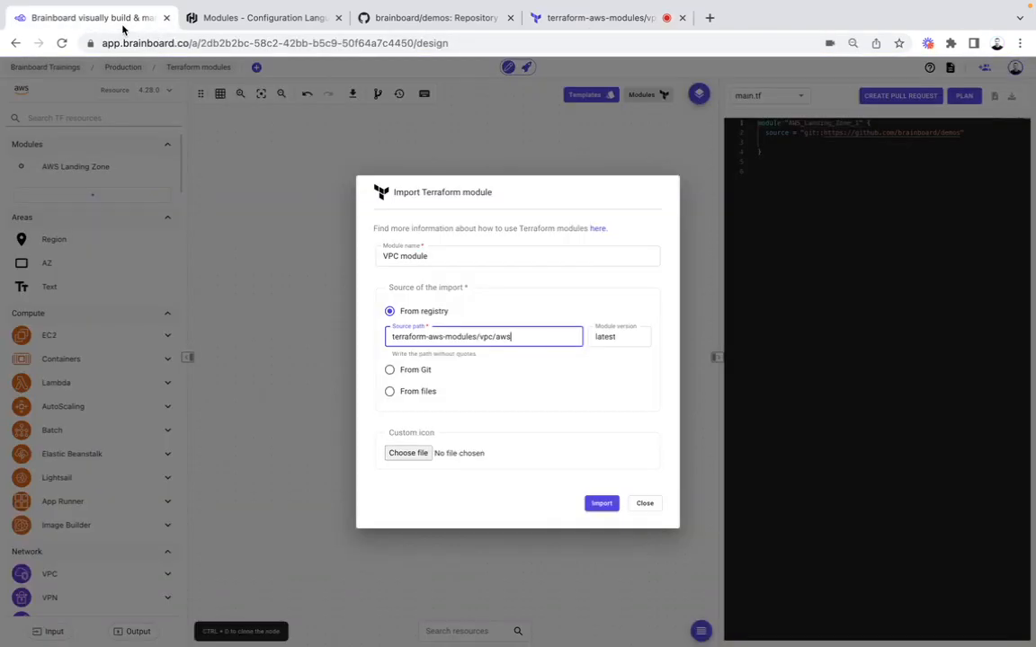
# - Import the VPC module with AWS VPC.png as its custom icon and place it on the canvas above the AWS Landing Zone module
pyautogui.click(401, 454)
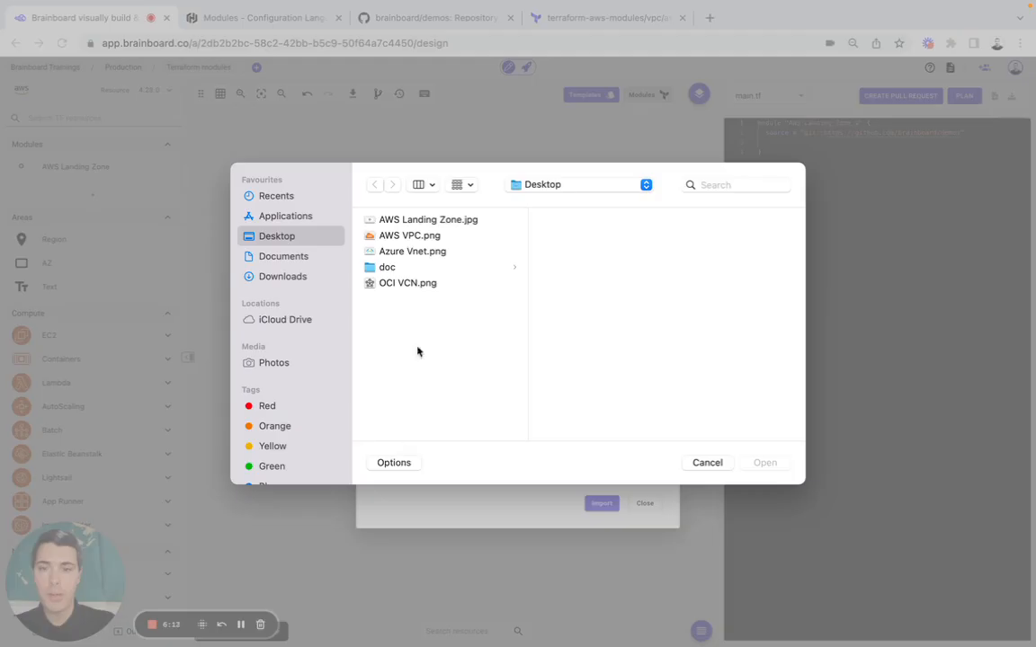
pyautogui.click(426, 236)
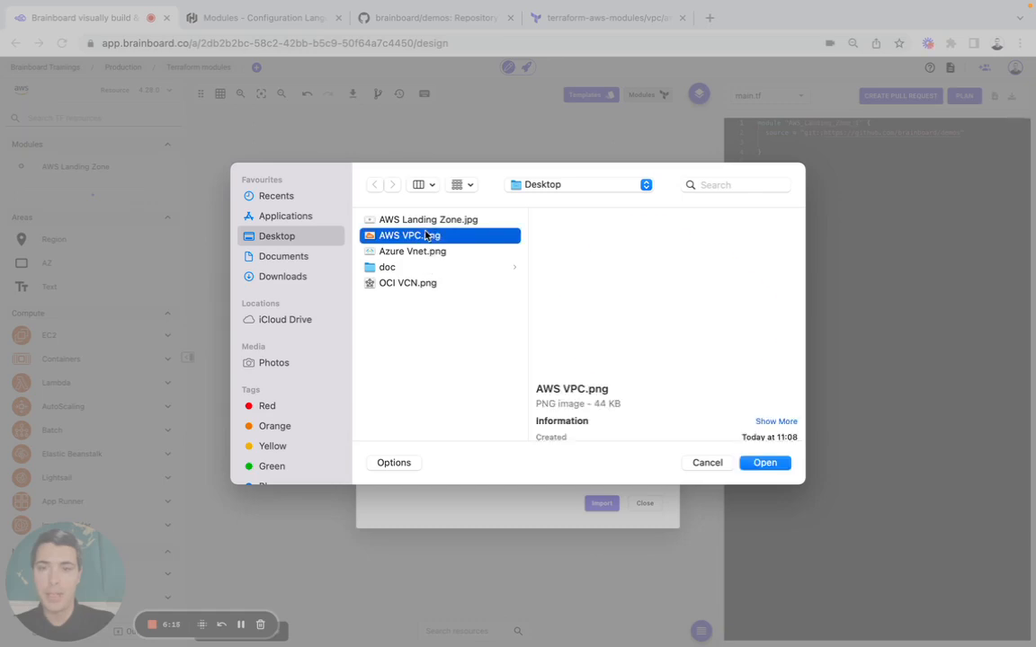
pyautogui.click(765, 463)
pyautogui.click(601, 509)
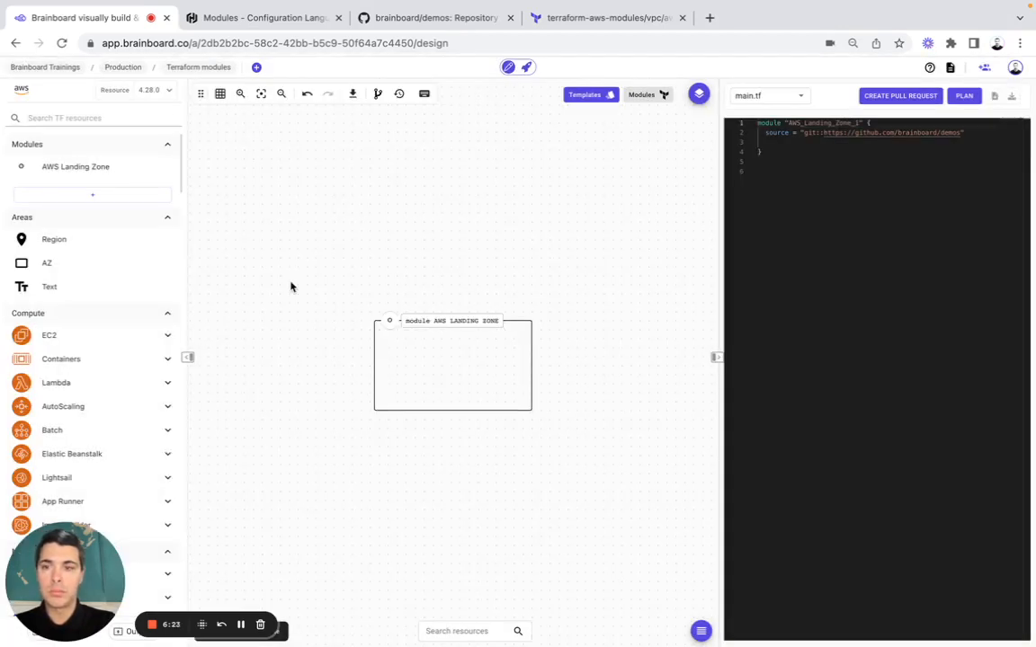
pyautogui.moveTo(99, 191); pyautogui.dragTo(381, 173)
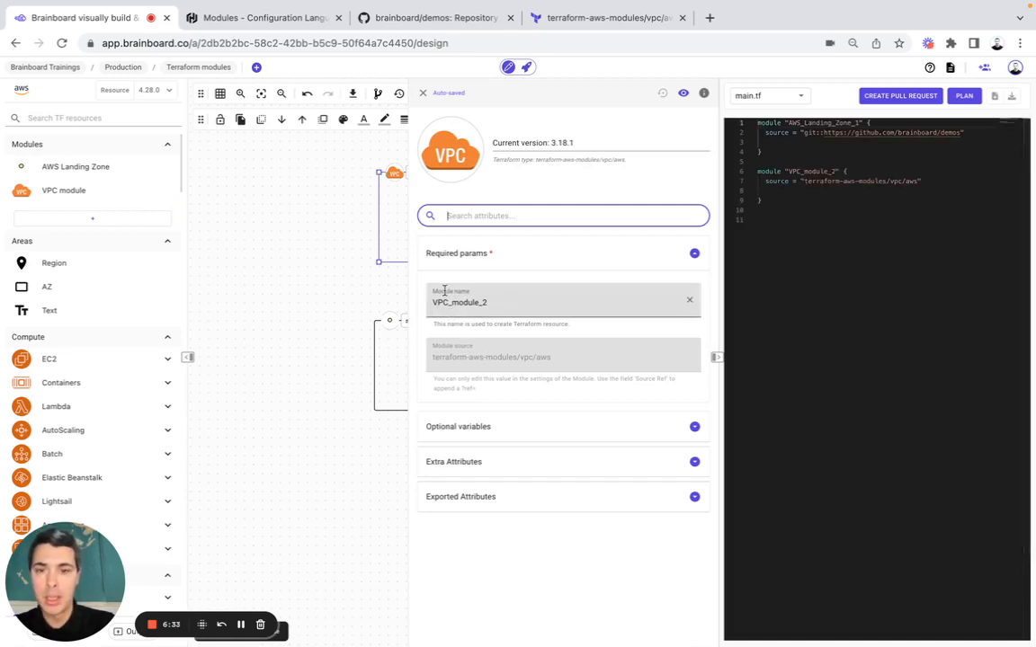
# - Examine the VPC module's optional variables, their descriptions and the expanded public subnet names editor, then close its settings
pyautogui.click(458, 428)
pyautogui.scroll(-3, 414, 412)
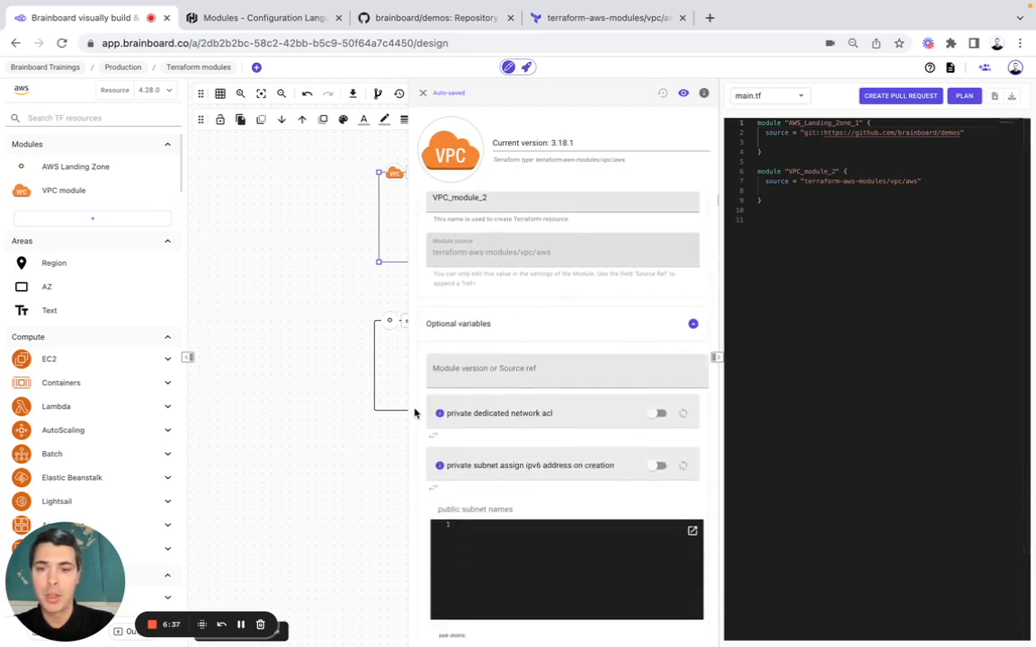
pyautogui.scroll(-1, 415, 413)
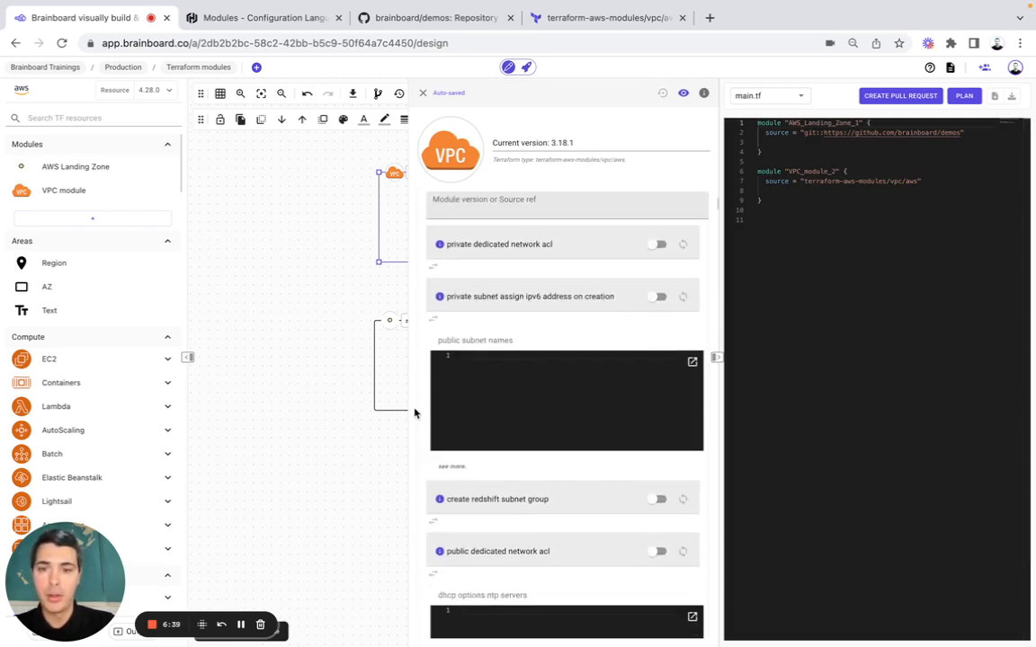
pyautogui.scroll(1, 415, 412)
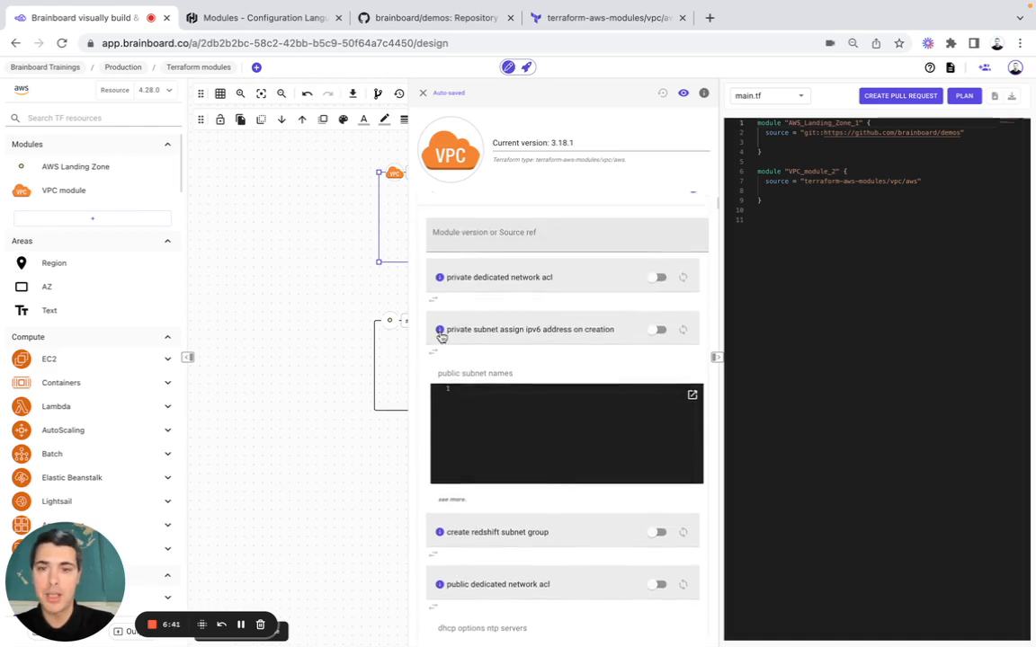
pyautogui.moveTo(439, 277)
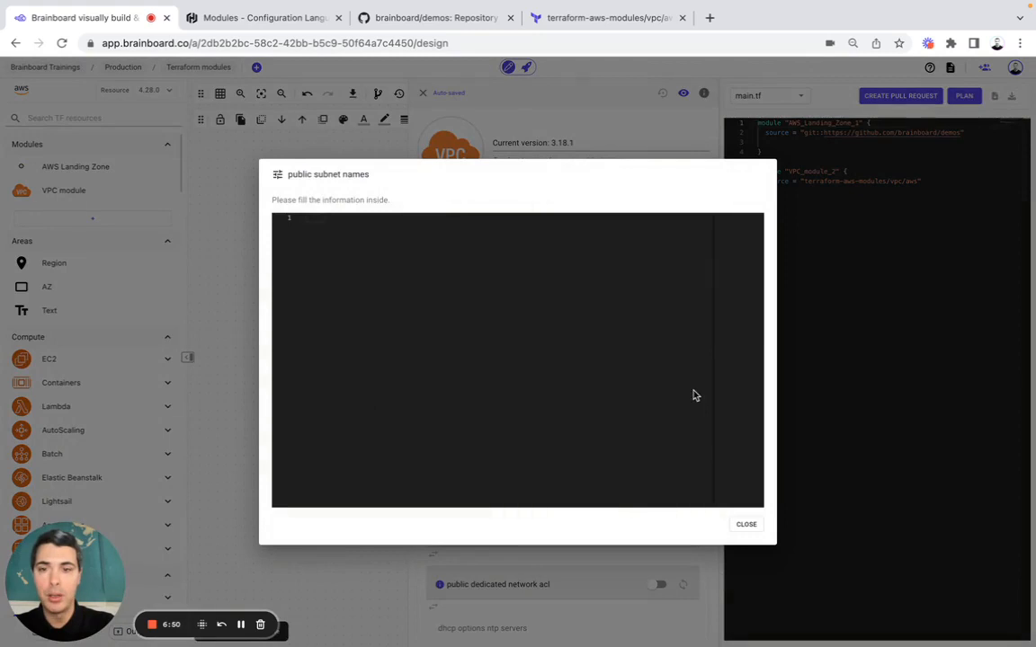
pyautogui.click(505, 293)
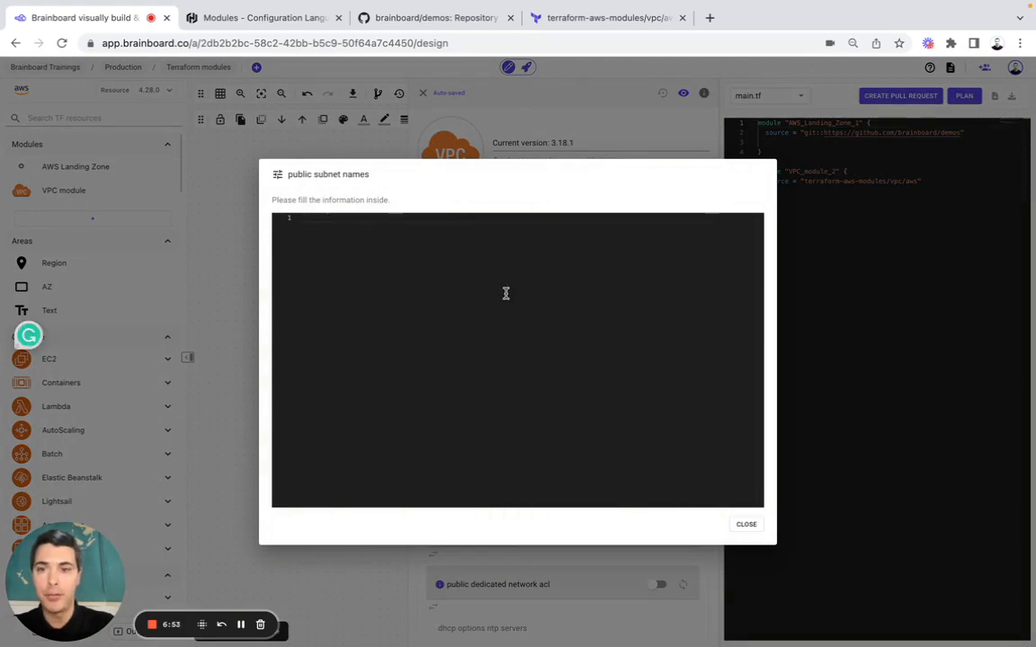
pyautogui.click(648, 144)
pyautogui.moveTo(451, 501)
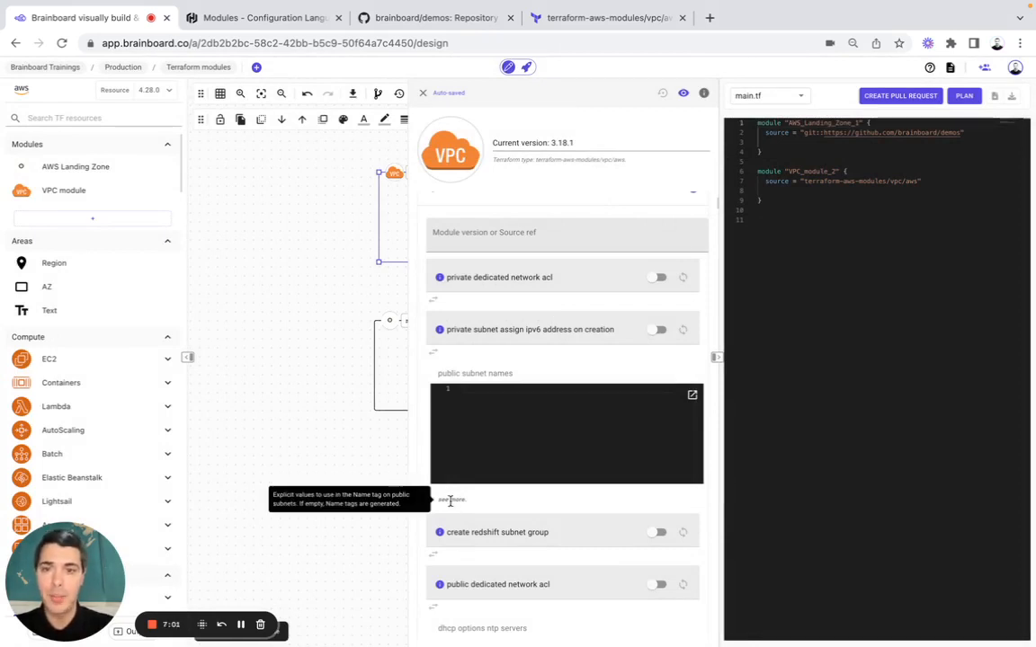
pyautogui.click(422, 94)
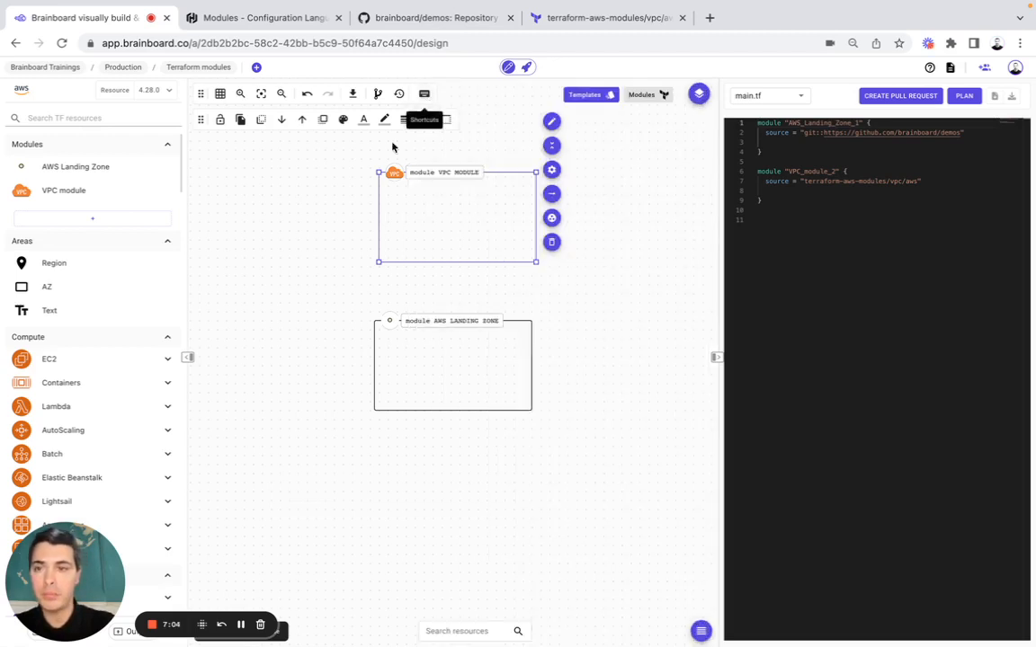
# - Move the AWS Landing Zone module further down the canvas and enlarge the VPC module's frame into the freed space
pyautogui.click(287, 294)
pyautogui.moveTo(493, 373); pyautogui.dragTo(498, 481)
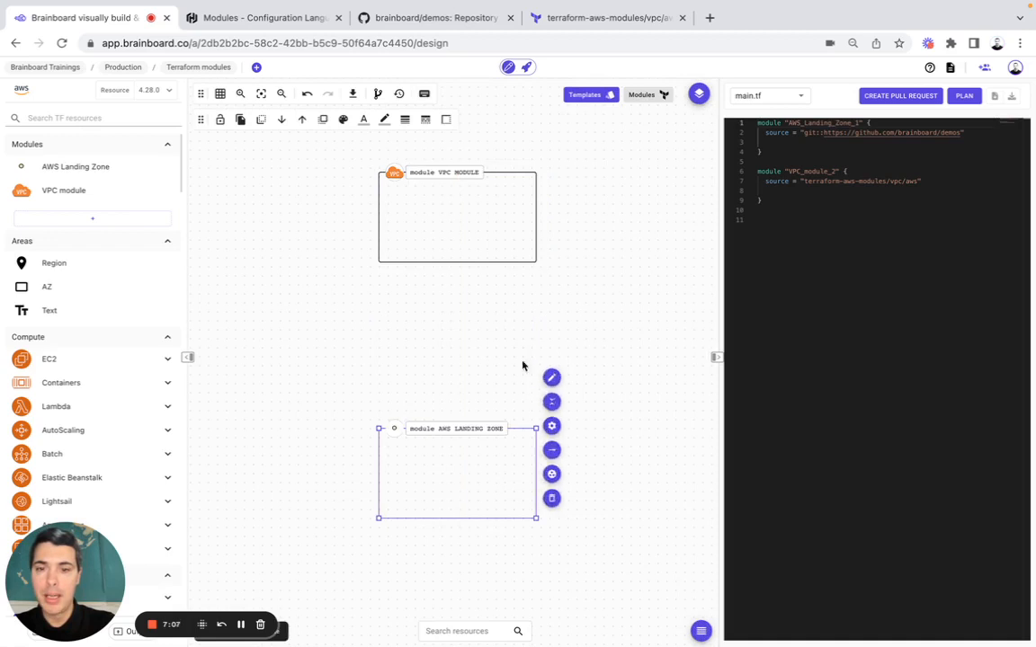
pyautogui.click(502, 247)
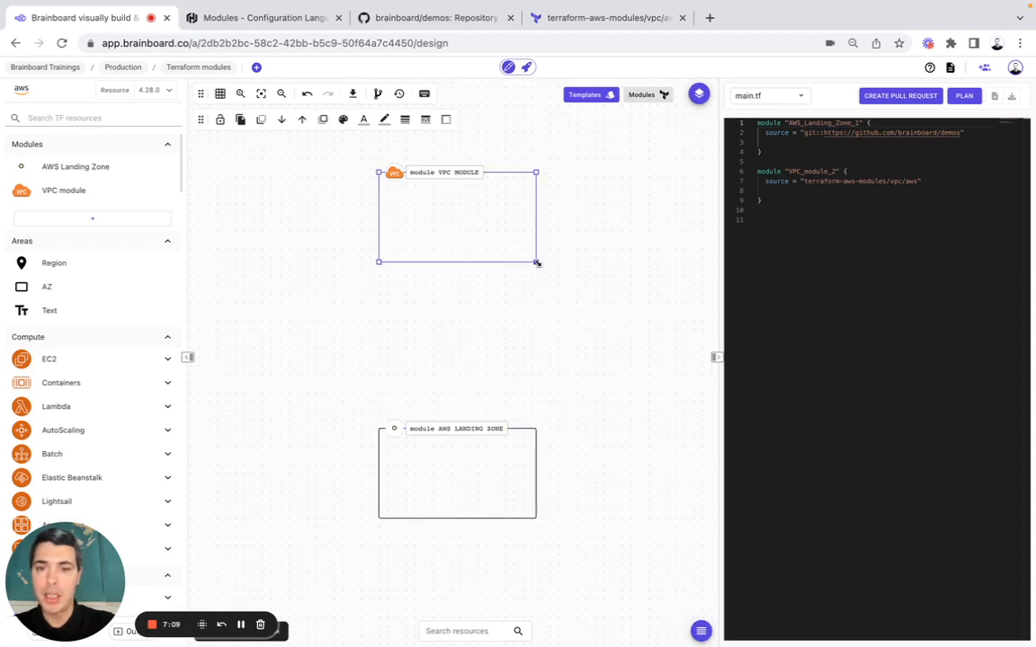
pyautogui.moveTo(537, 262); pyautogui.dragTo(620, 354)
# - Search the resources for subnet, place a VPC Subnet inside the VPC module, and close its settings
pyautogui.click(101, 119)
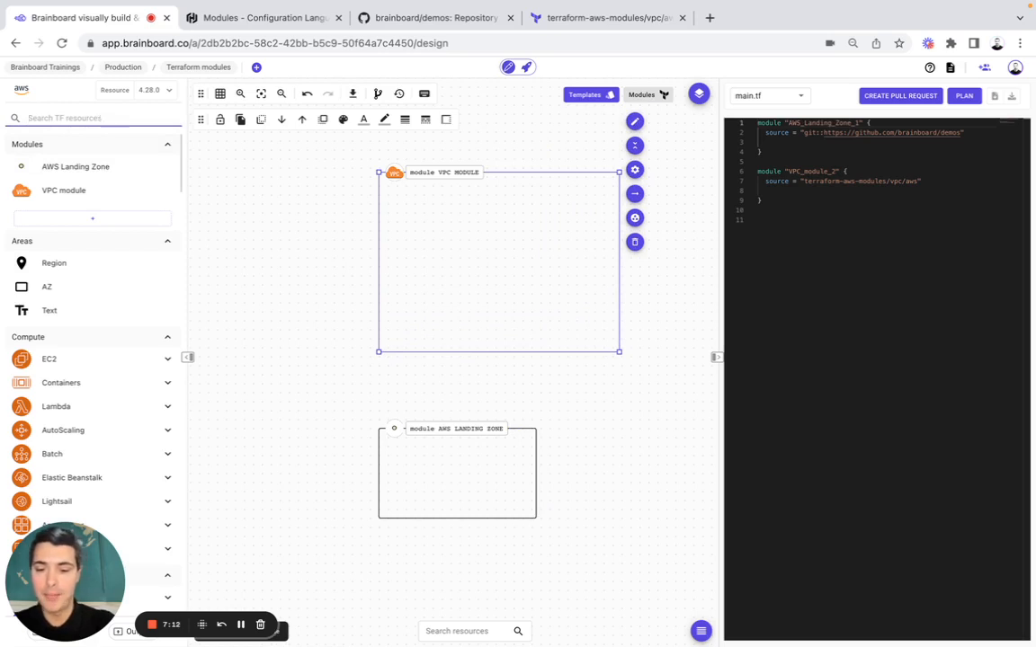
pyautogui.write('subnet')
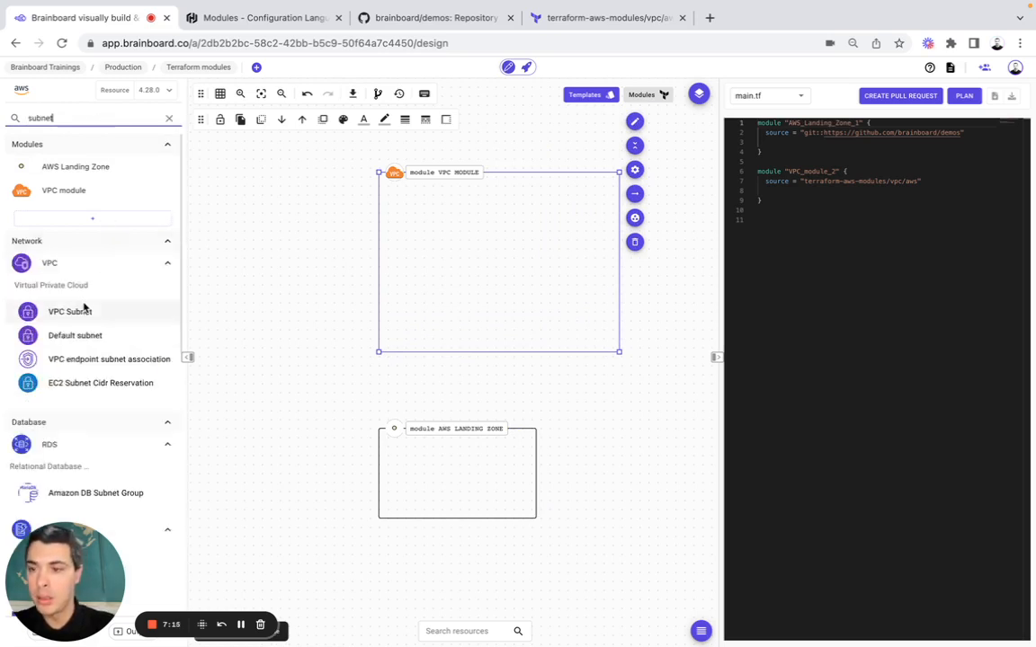
pyautogui.moveTo(81, 312)
pyautogui.moveTo(81, 312); pyautogui.dragTo(452, 216)
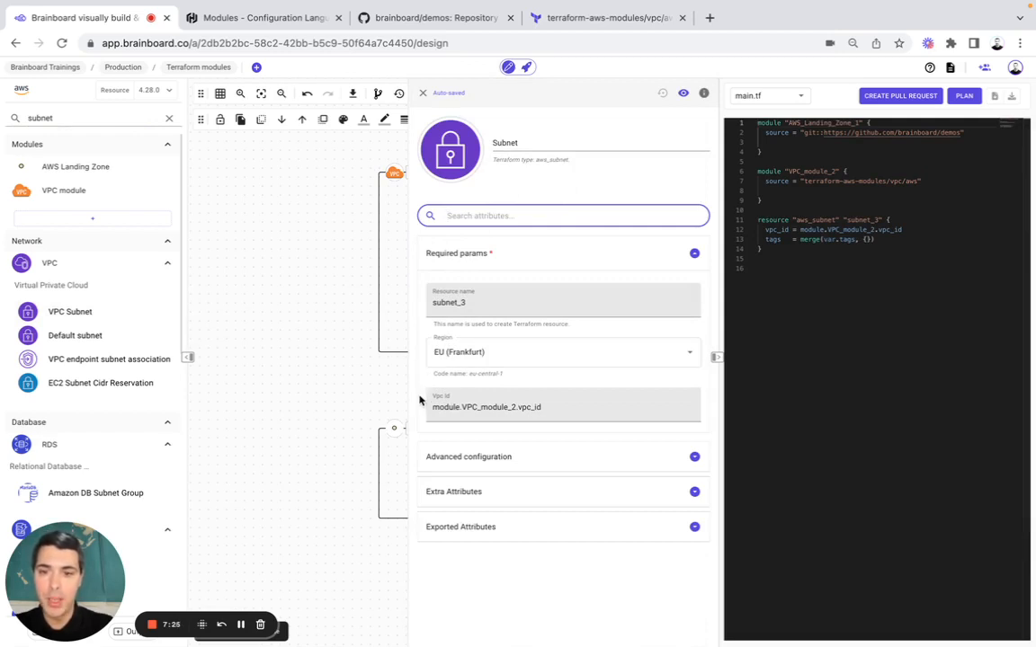
pyautogui.click(422, 95)
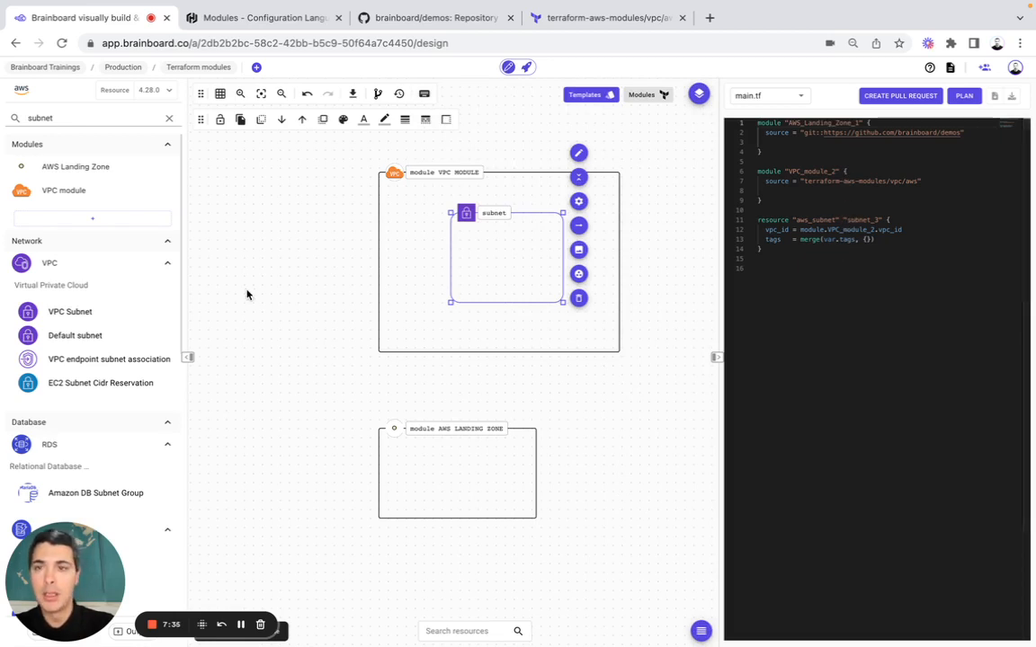
# - Close the browser tabs for the Modules documentation, the brainboard/demos repository and the terraform-aws-modules/vpc page
pyautogui.click(338, 17)
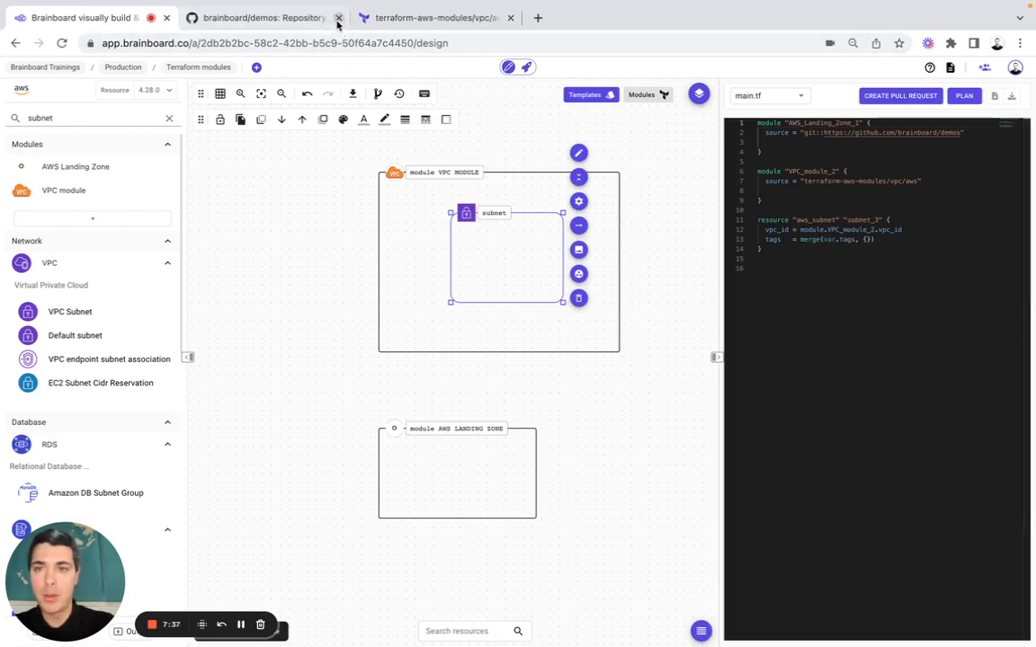
pyautogui.click(338, 17)
pyautogui.click(341, 17)
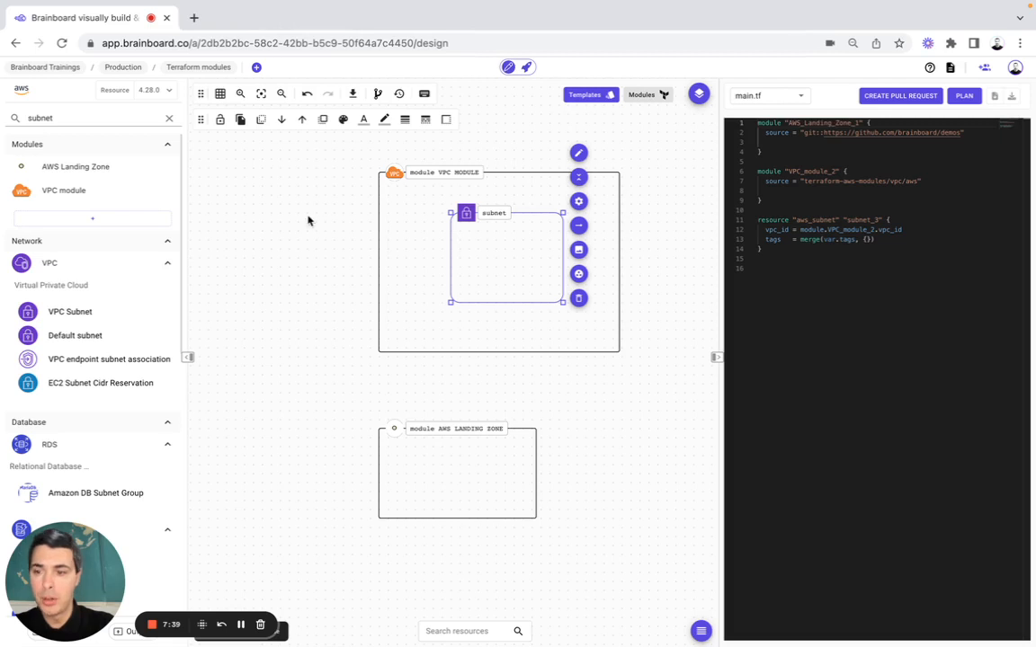
# - Open the bookmarked Azure modules list of the Terraform Registry in a new tab and open the Azure / vnet module
pyautogui.click(193, 17)
pyautogui.click(121, 70)
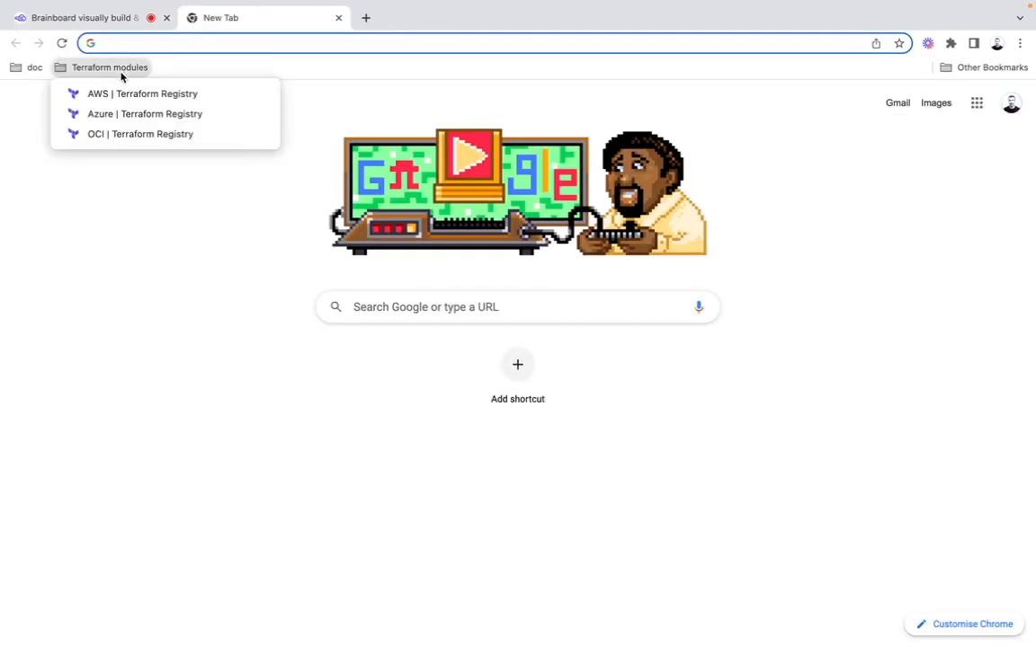
pyautogui.click(124, 112)
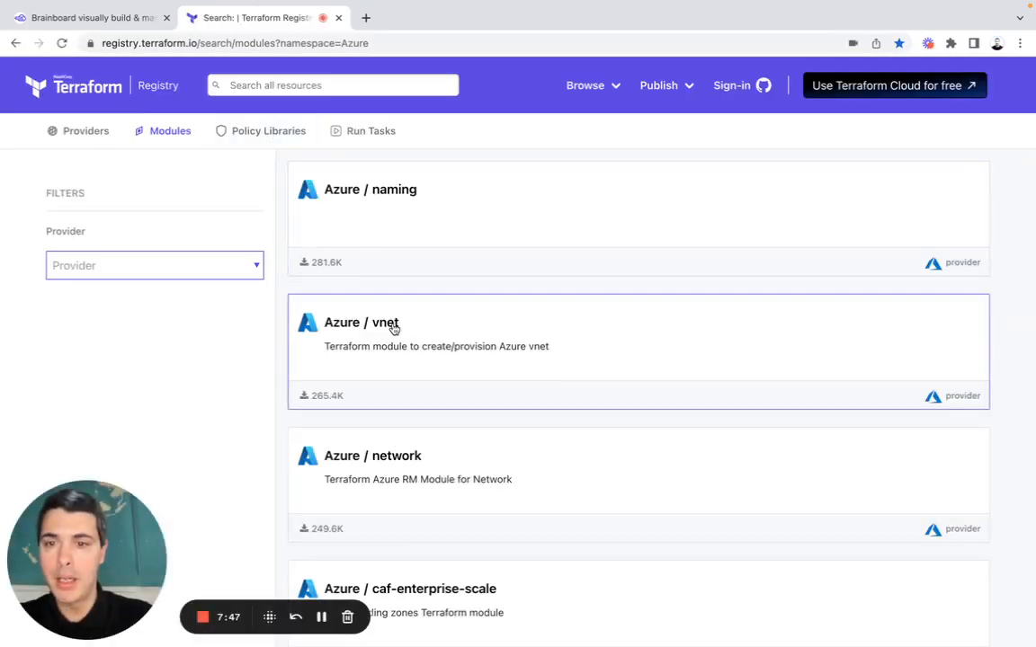
pyautogui.scroll(-3, 392, 329)
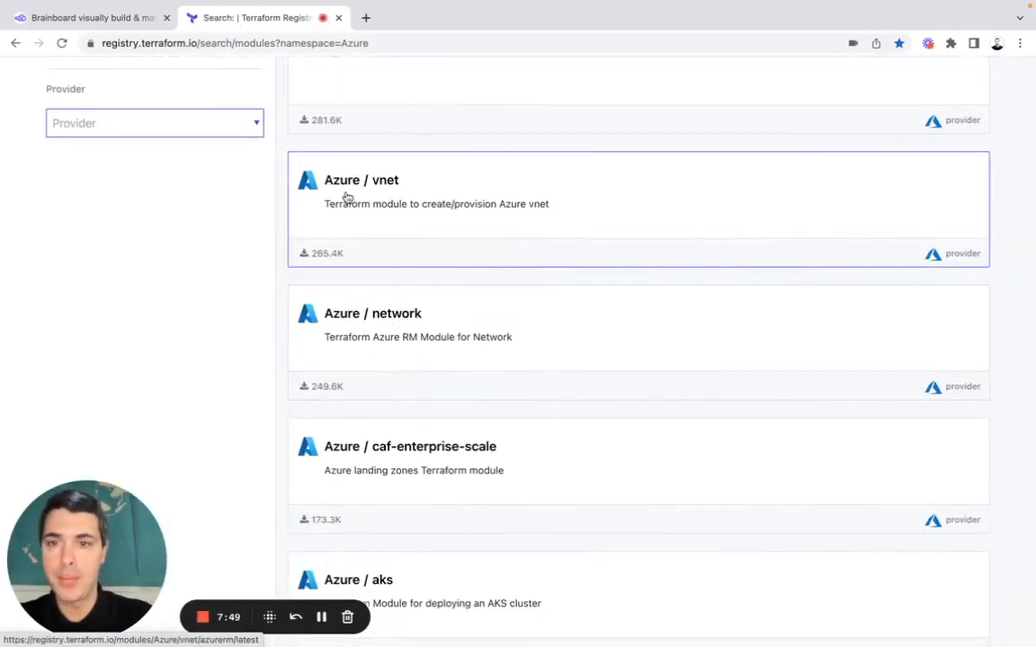
pyautogui.click(384, 196)
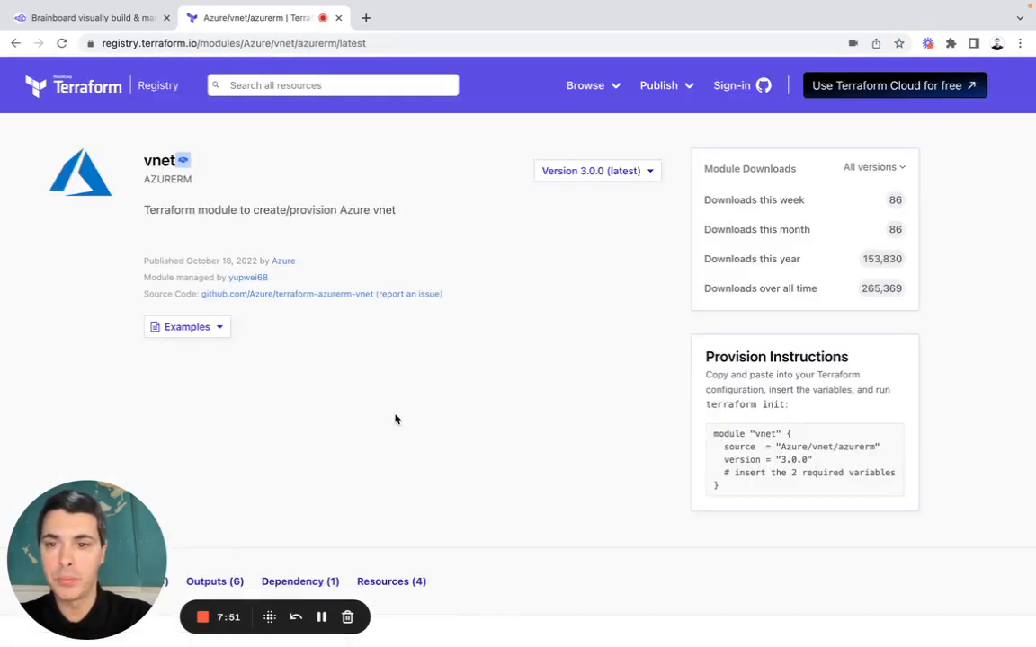
# - Copy the source path Azure/vnet/azurerm from the vnet module's provision instructions and return to the Brainboard design
pyautogui.scroll(-7, 395, 419)
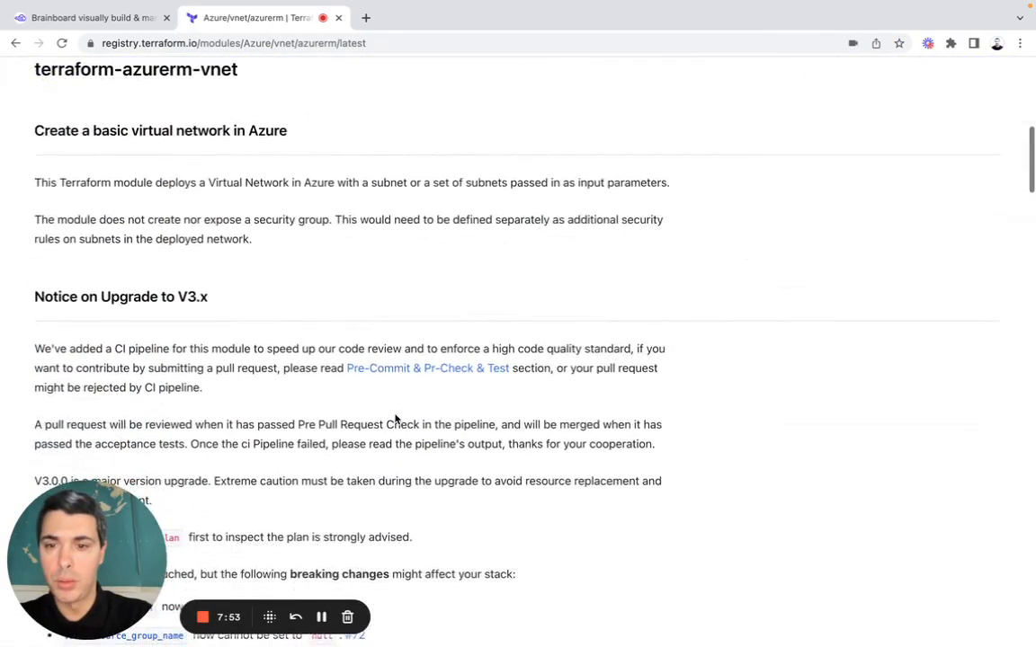
pyautogui.scroll(5, 395, 419)
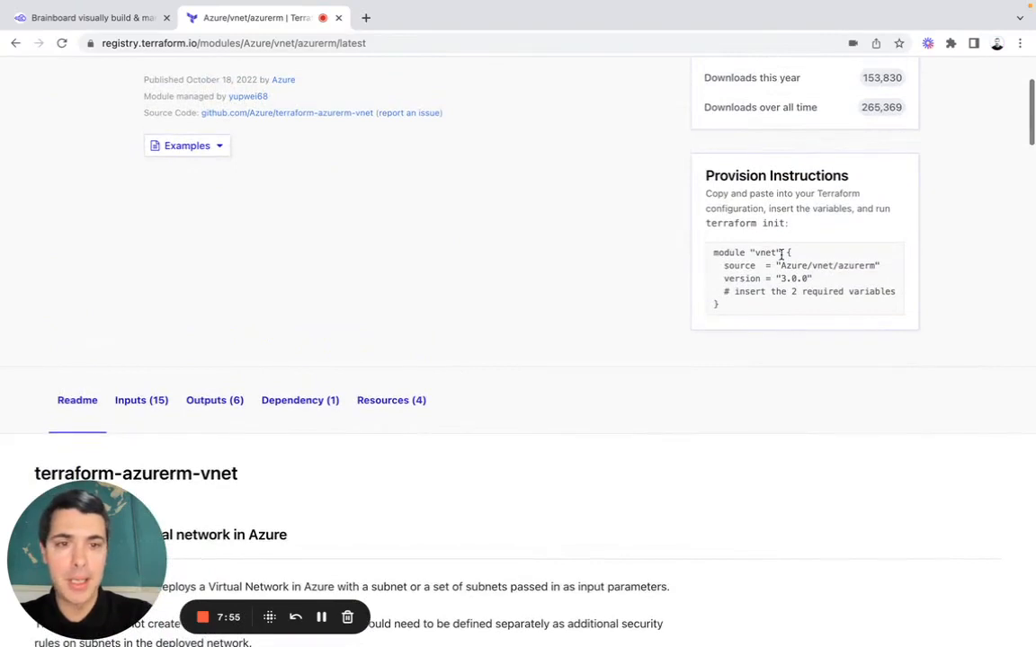
pyautogui.moveTo(782, 265); pyautogui.dragTo(878, 263)
pyautogui.hotkey('ctrl', 'c')
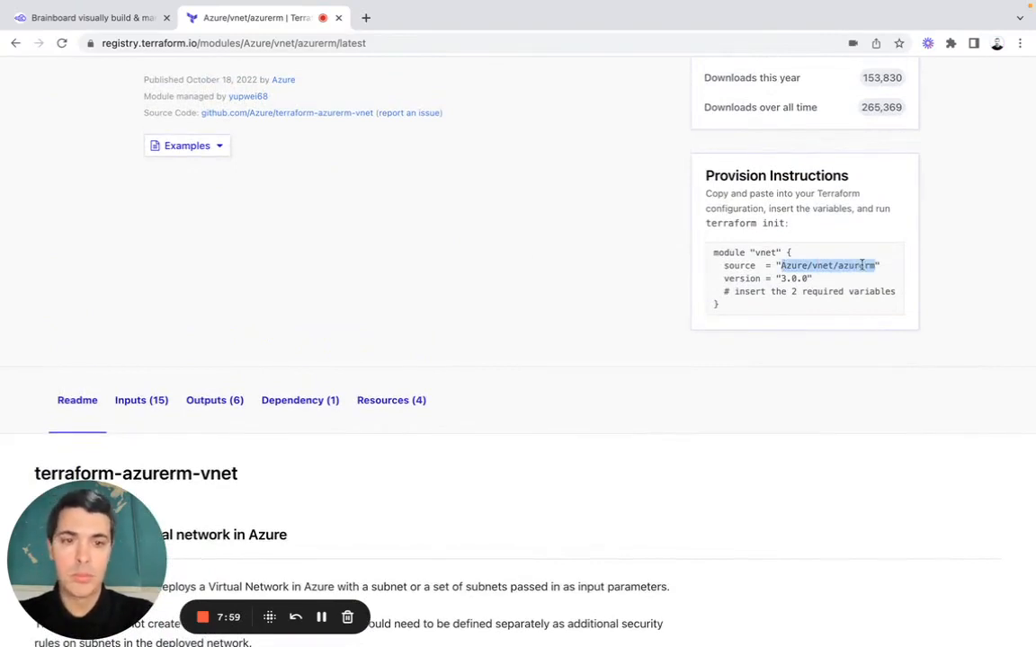
pyautogui.click(99, 18)
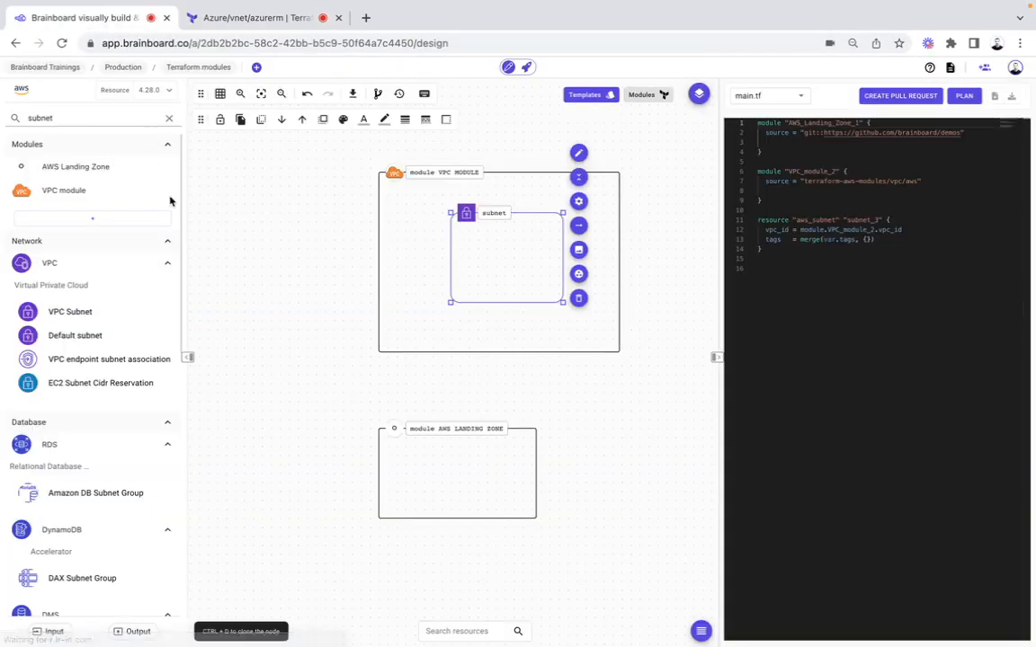
# - Import a registry module named "Azure Vnet Terraform module import" from source path Azure/vnet/azurerm with Azure Vnet.png as custom icon
pyautogui.click(133, 225)
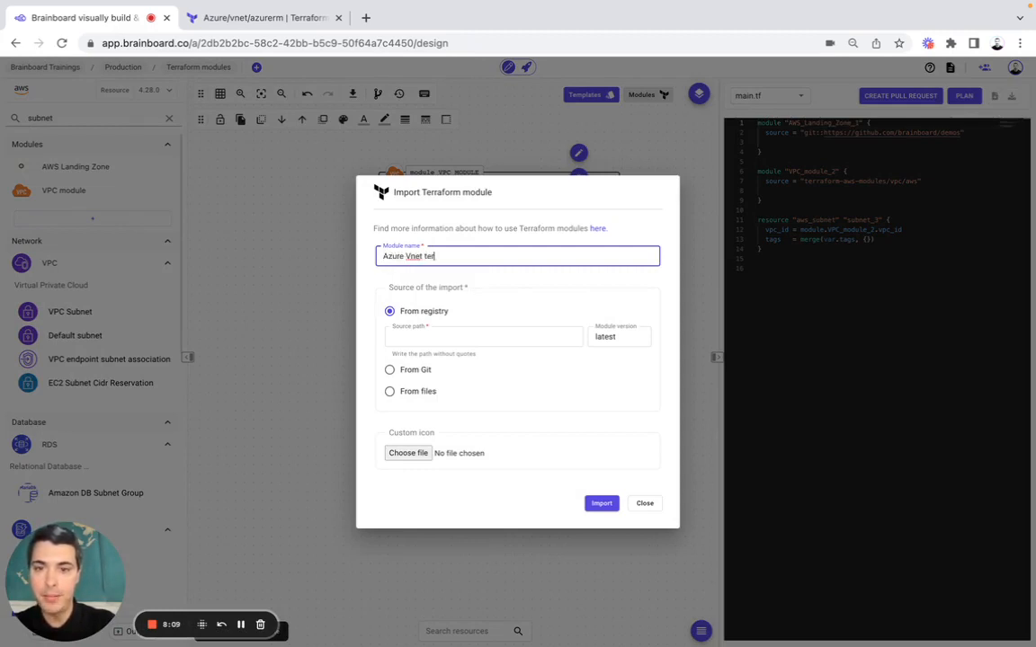
pyautogui.write('Azure Vnet Terraform module import')
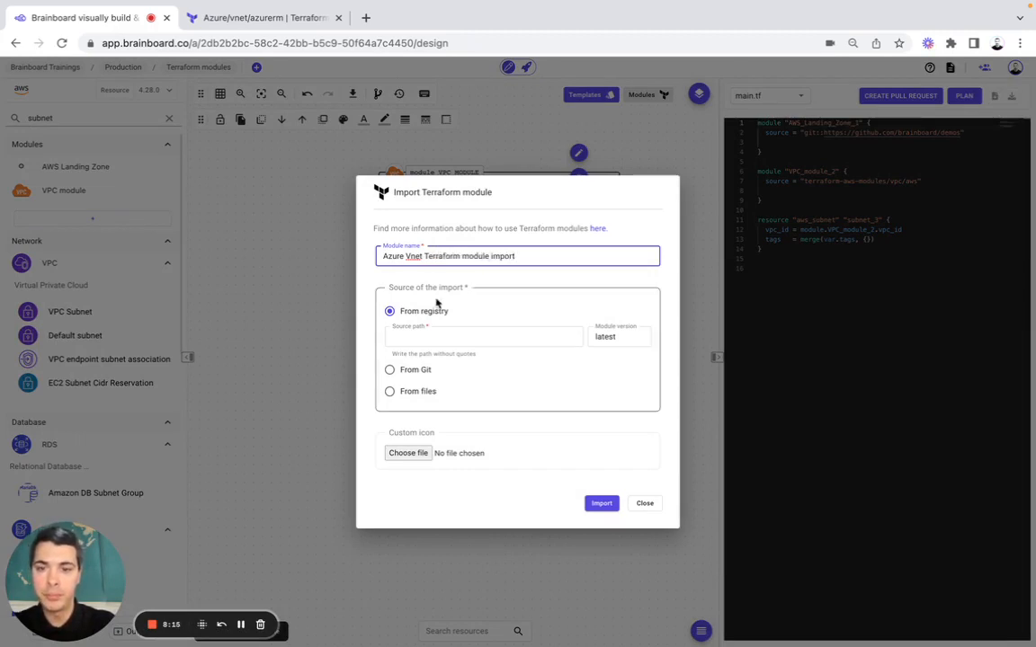
pyautogui.click(430, 335)
pyautogui.hotkey('ctrl', 'v')
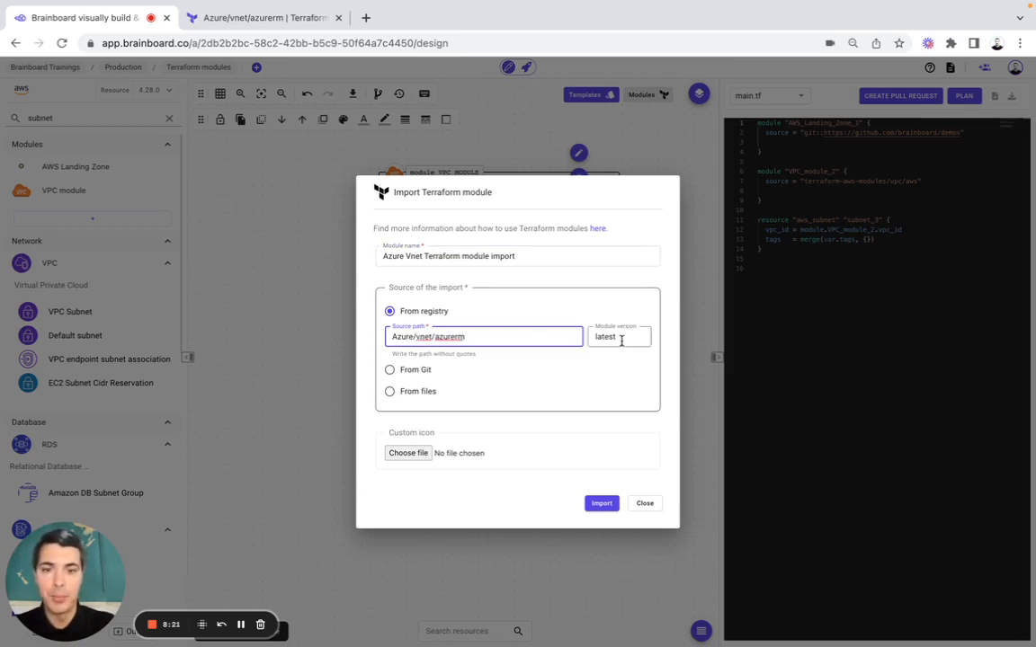
pyautogui.click(409, 453)
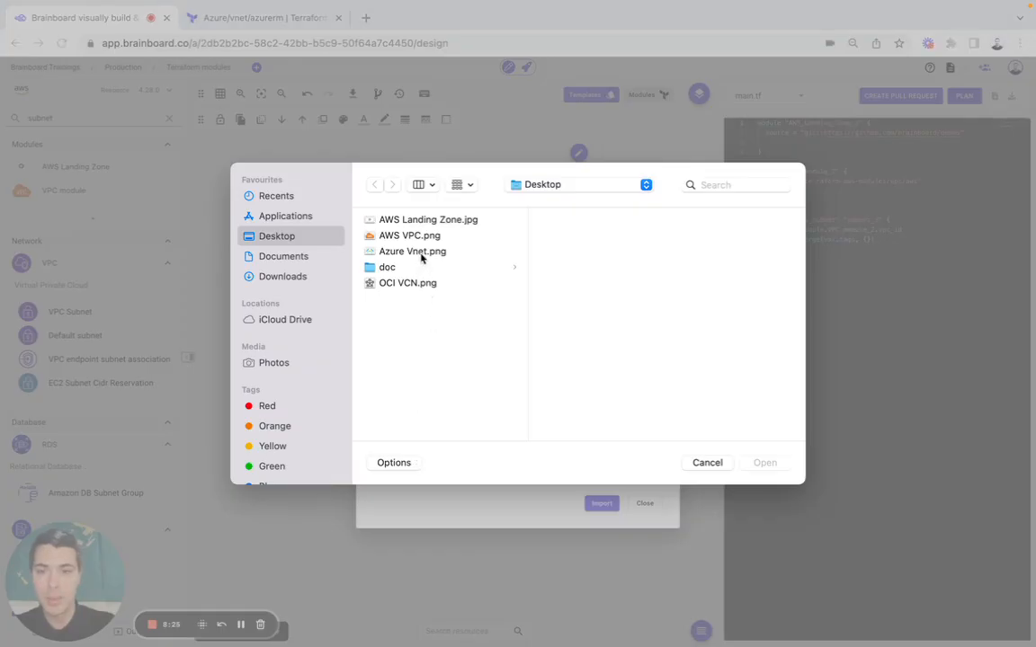
pyautogui.click(421, 256)
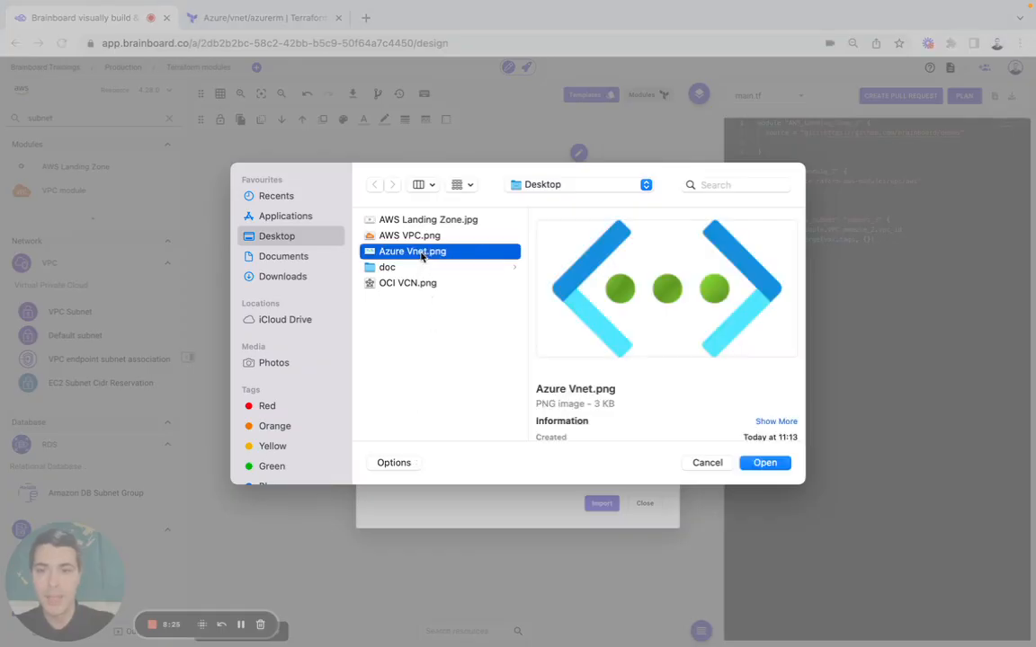
pyautogui.click(765, 463)
pyautogui.click(601, 509)
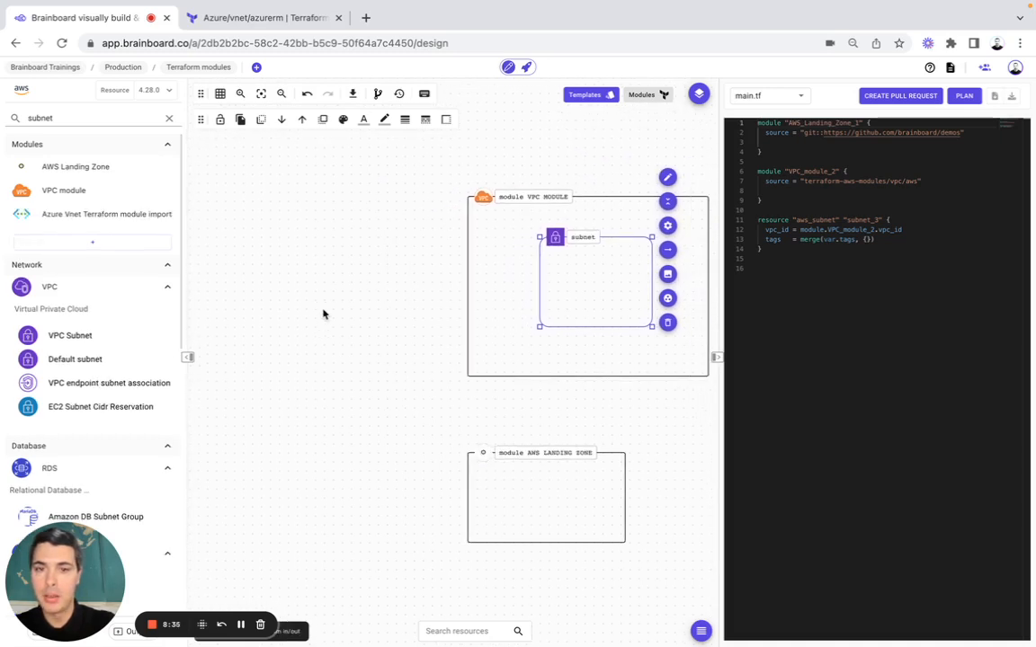
# - Place the Azure Vnet Terraform module import beside the VPC module, review its optional variables, and close its settings
pyautogui.moveTo(113, 214); pyautogui.dragTo(235, 203)
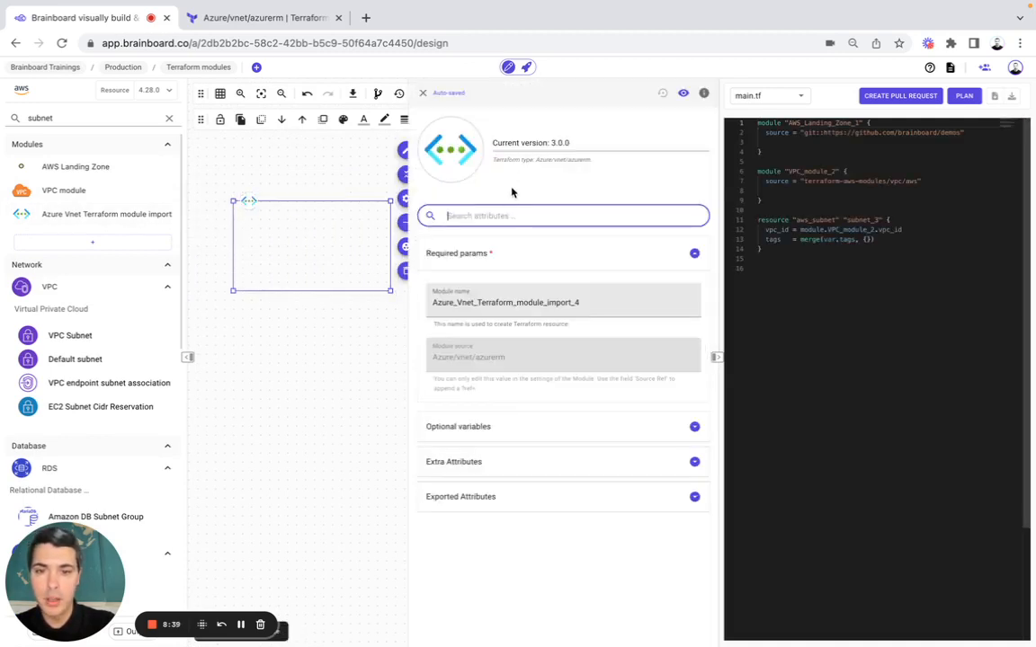
pyautogui.click(490, 427)
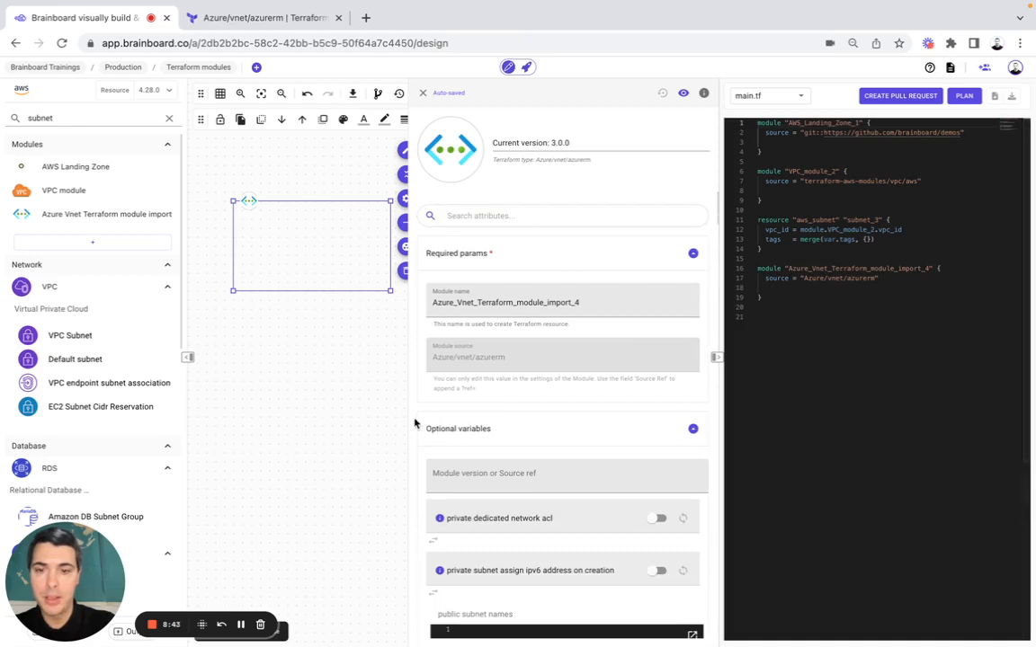
pyautogui.scroll(-5, 415, 422)
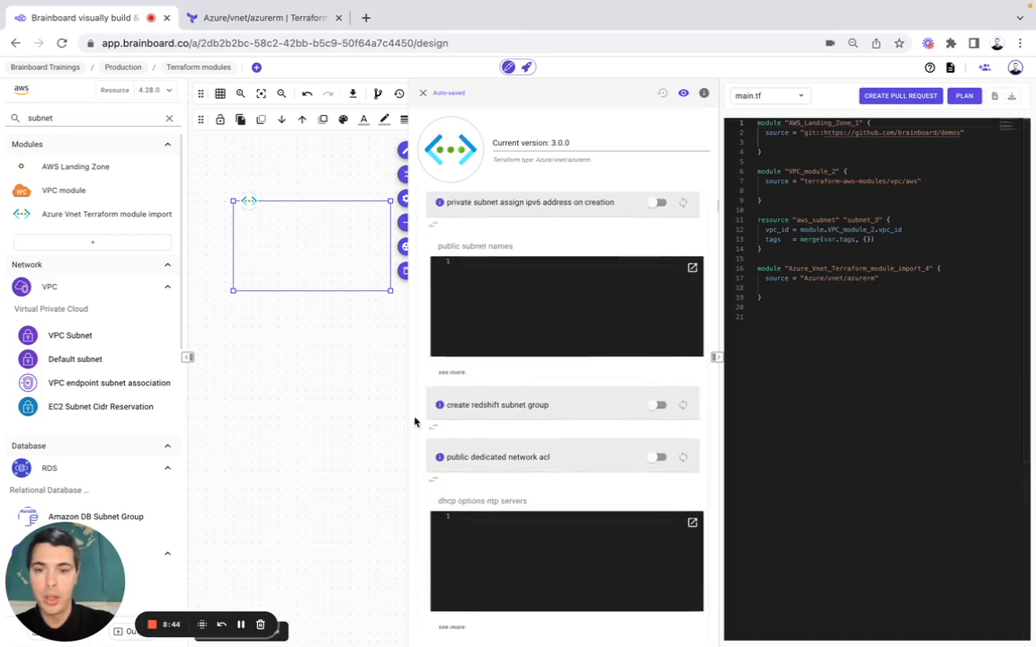
pyautogui.scroll(-1, 415, 423)
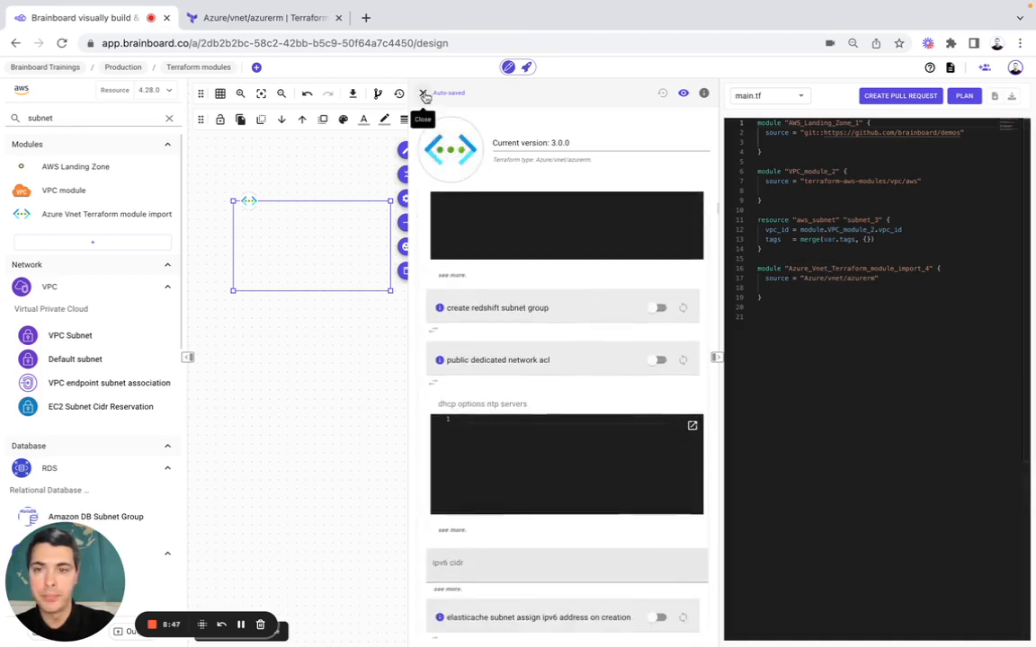
pyautogui.click(423, 94)
# - Enlarge the Azure Vnet module frame to about the size of the VPC module and deselect it
pyautogui.moveTo(230, 199); pyautogui.dragTo(198, 180)
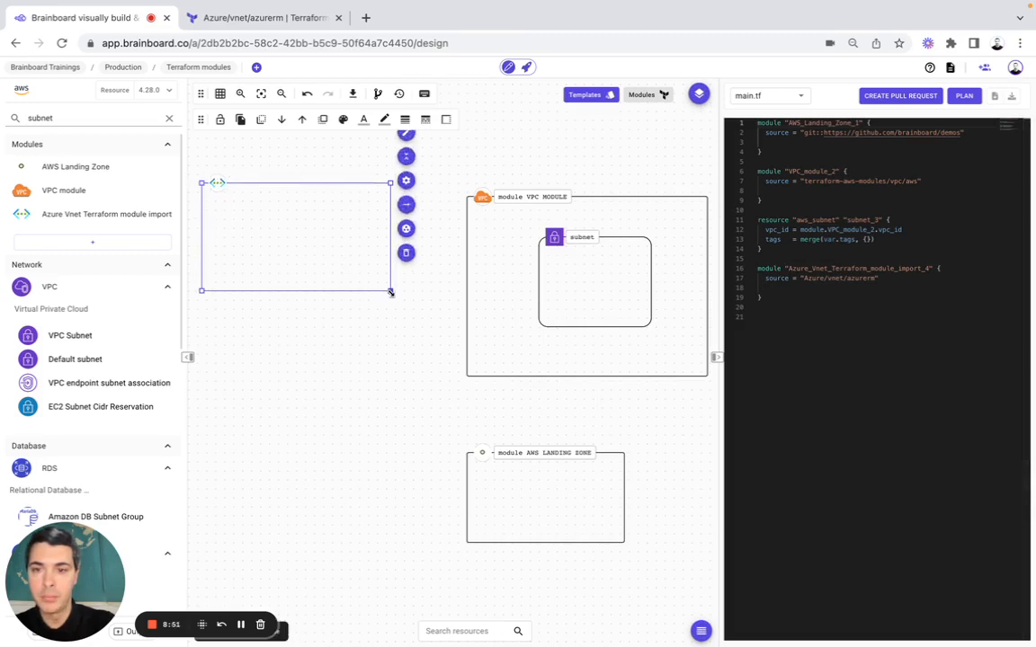
pyautogui.moveTo(390, 291); pyautogui.dragTo(451, 376)
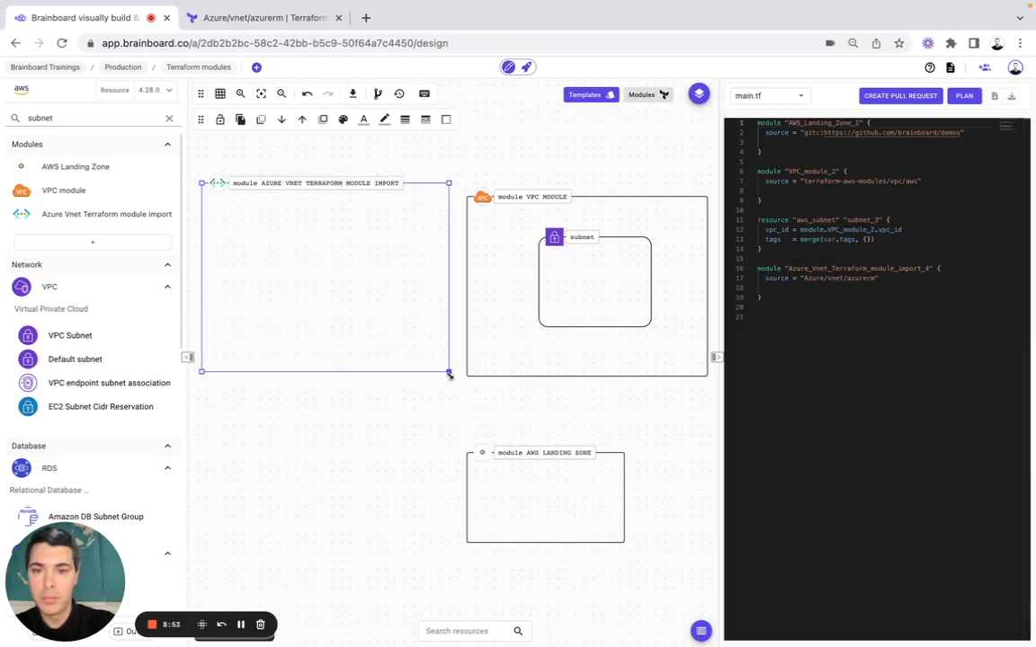
pyautogui.click(392, 442)
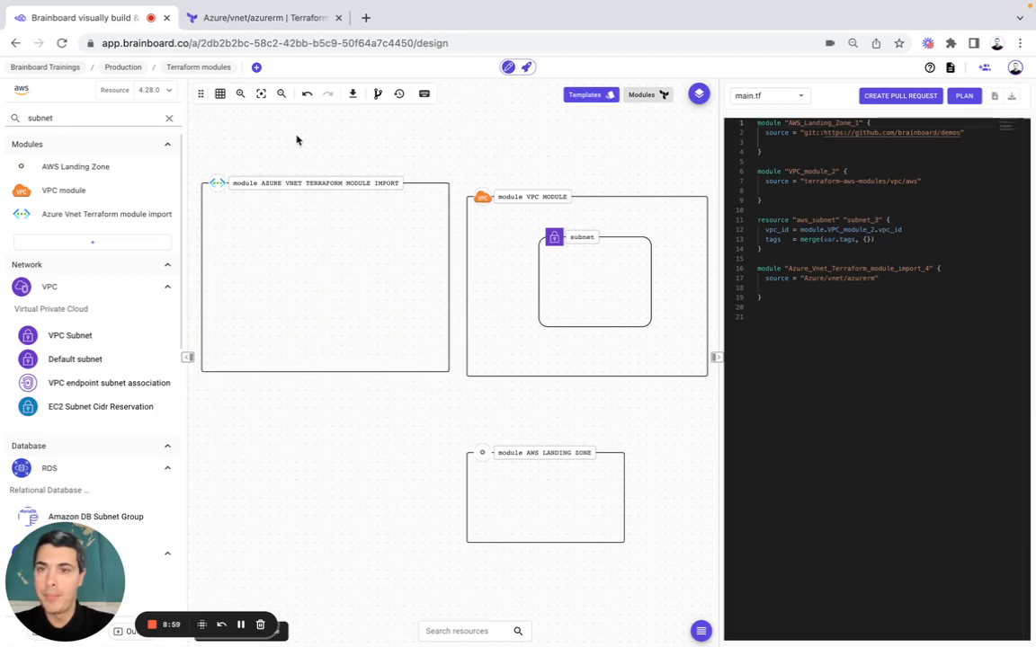
# - Close the Azure vnet registry page and open the bookmarked OCI modules list of the Terraform Registry in a new tab
pyautogui.click(338, 19)
pyautogui.click(192, 19)
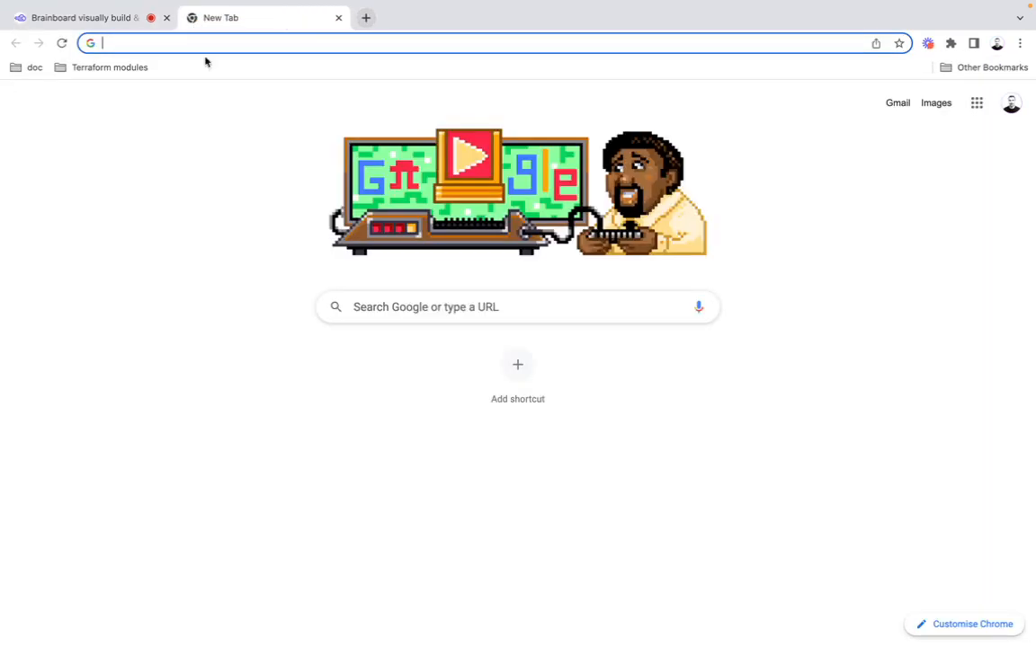
pyautogui.click(116, 65)
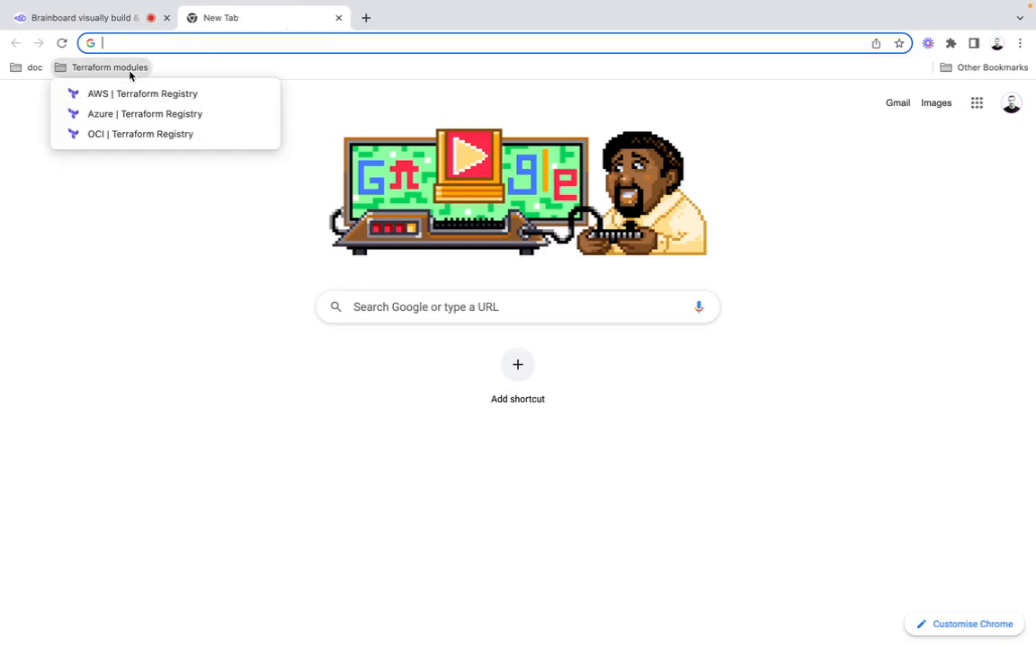
pyautogui.click(142, 135)
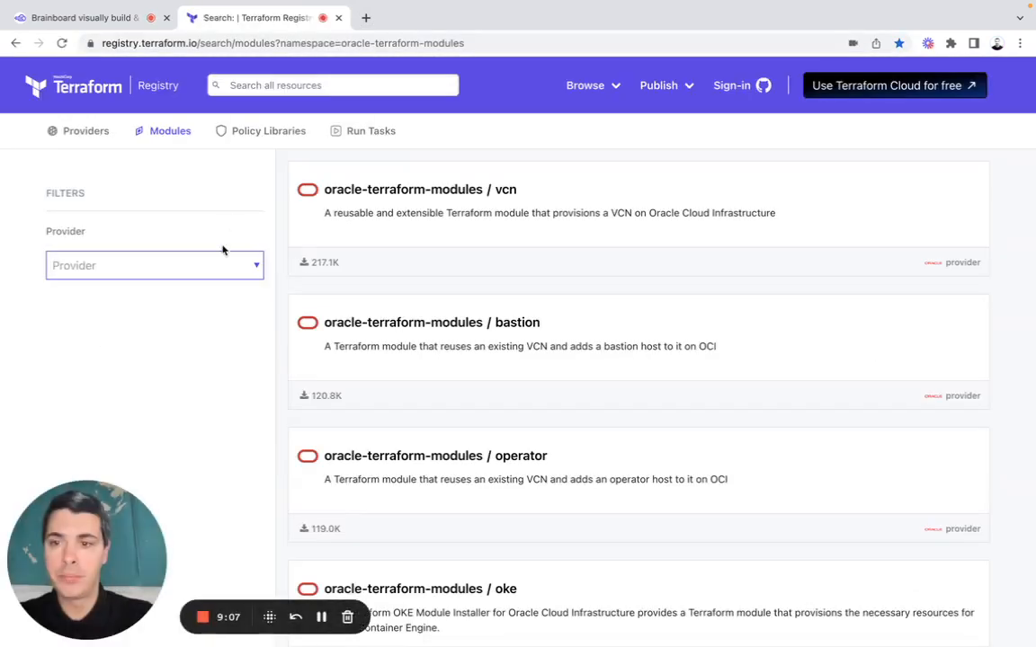
# - Look through the oracle-terraform-modules list and open the vcn module
pyautogui.scroll(-2, 190, 385)
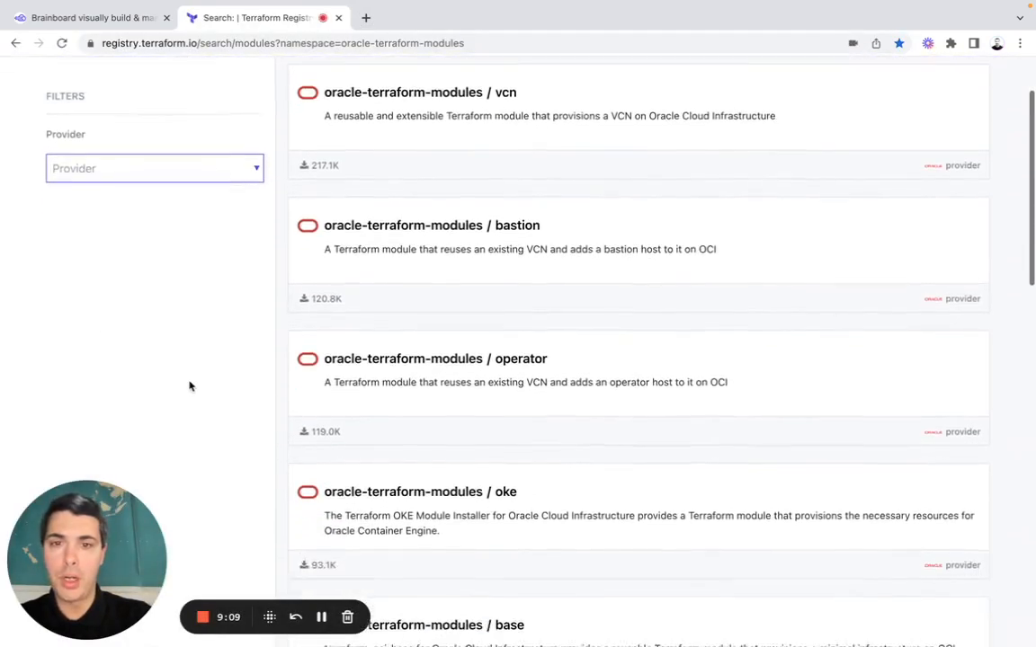
pyautogui.scroll(-6, 190, 386)
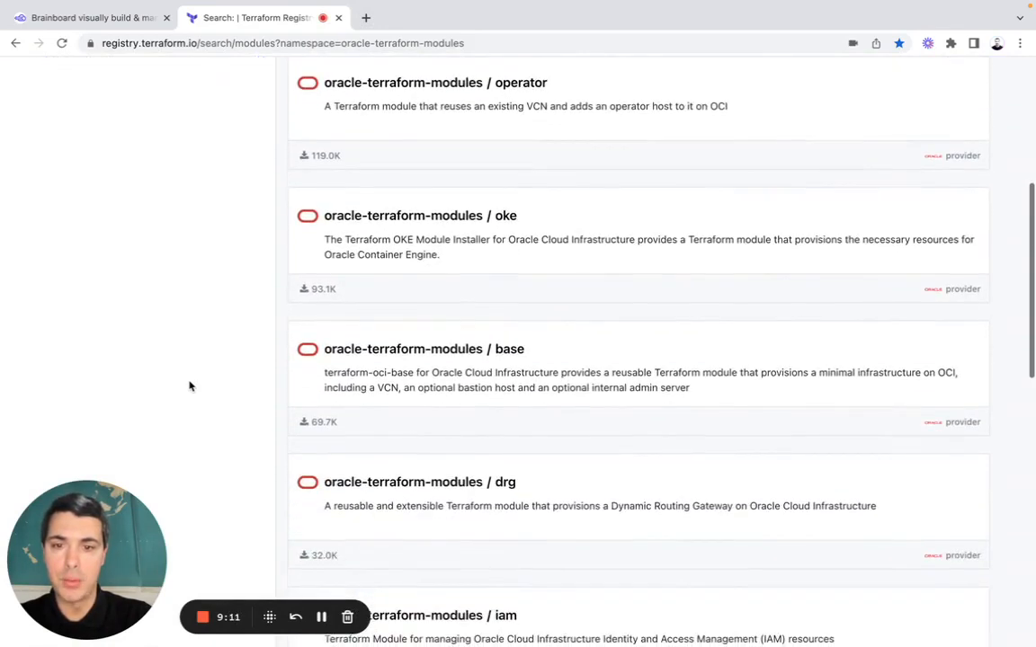
pyautogui.scroll(7, 190, 386)
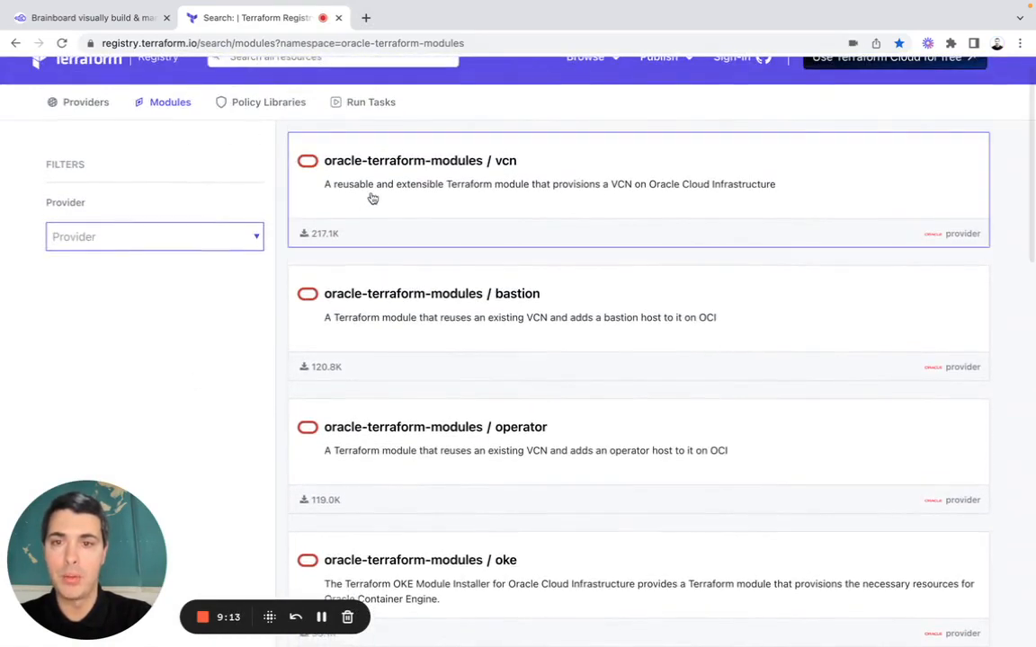
pyautogui.click(404, 164)
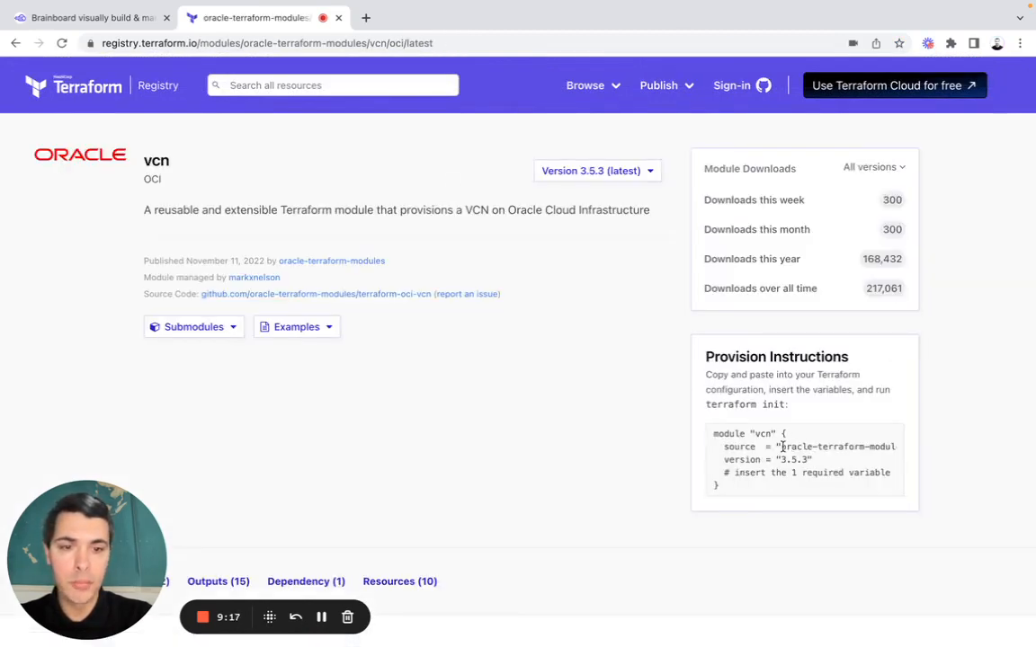
# - Copy the source path oracle-terraform-modules/vcn/oci from the vcn module's provision instructions and return to the Brainboard design
pyautogui.moveTo(781, 447); pyautogui.dragTo(892, 449)
pyautogui.press('super+c')
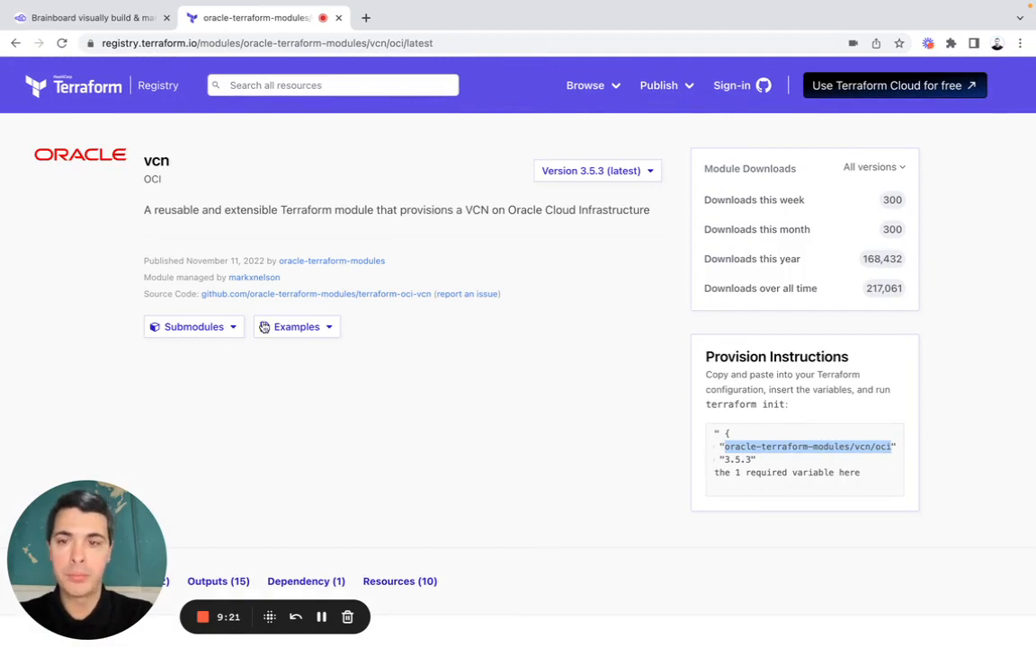
pyautogui.click(113, 17)
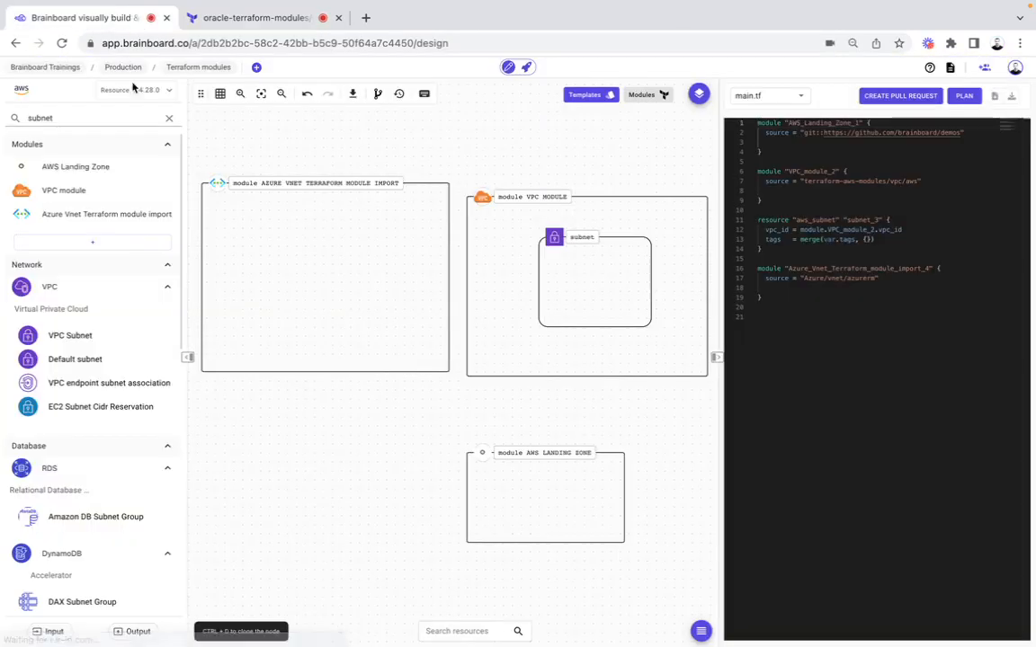
# - Import a registry module named "OCI VCN Terraform module" from source path oracle-terraform-modules/vcn/oci with OCI VCN.png as custom icon
pyautogui.click(92, 243)
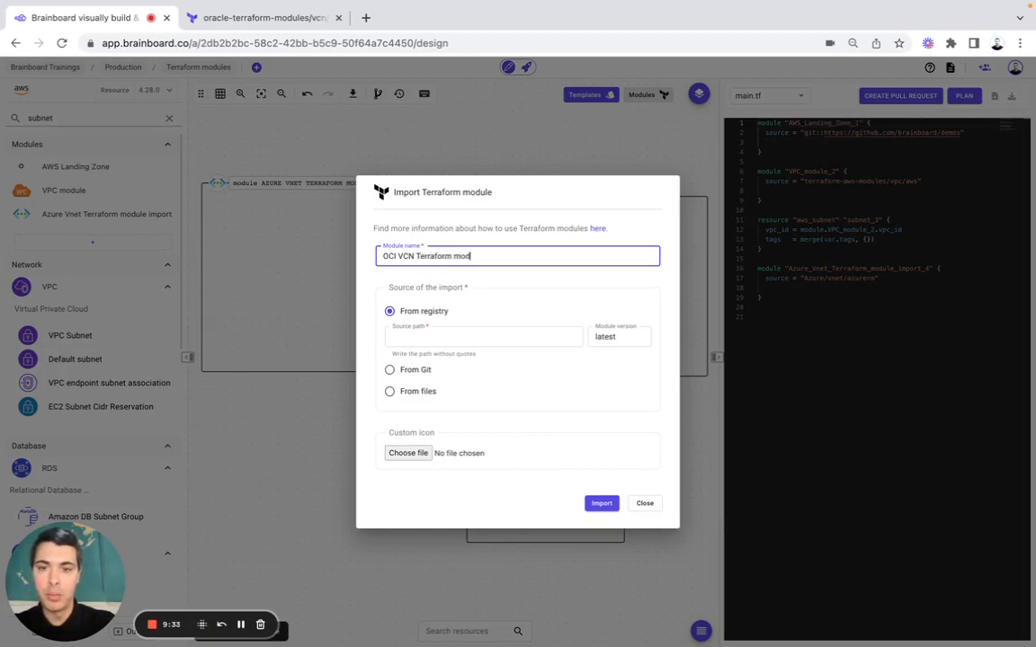
pyautogui.click(442, 336)
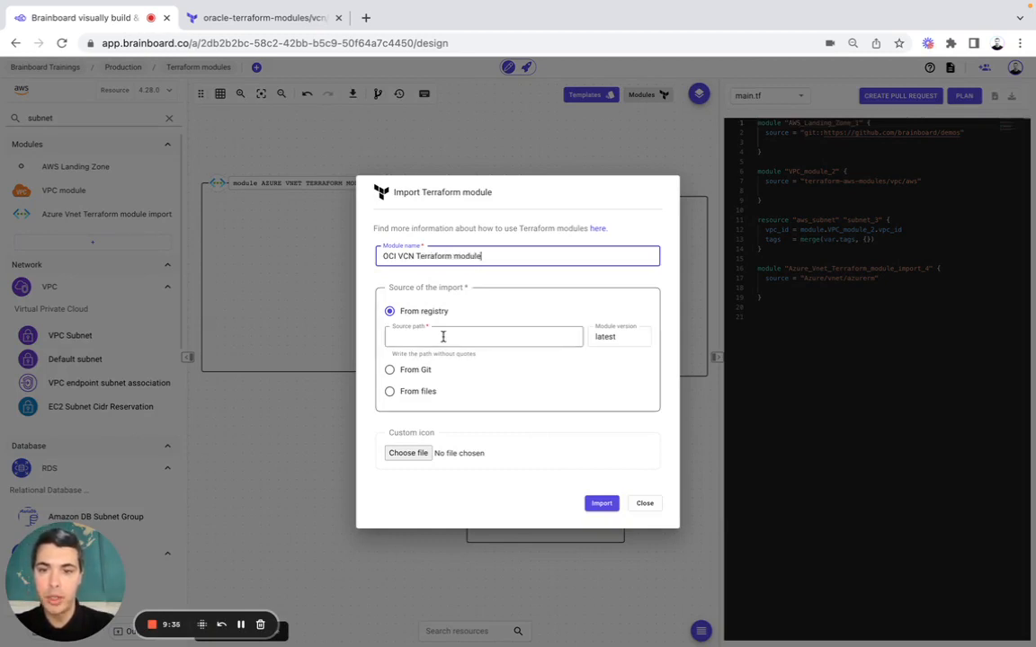
pyautogui.press('super+v')
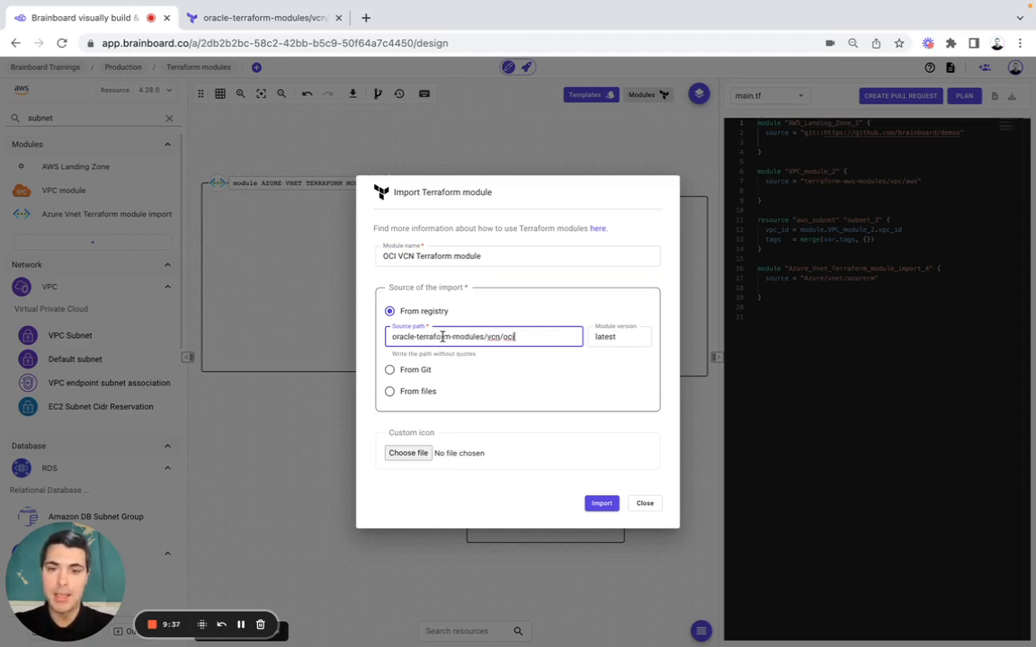
pyautogui.click(410, 453)
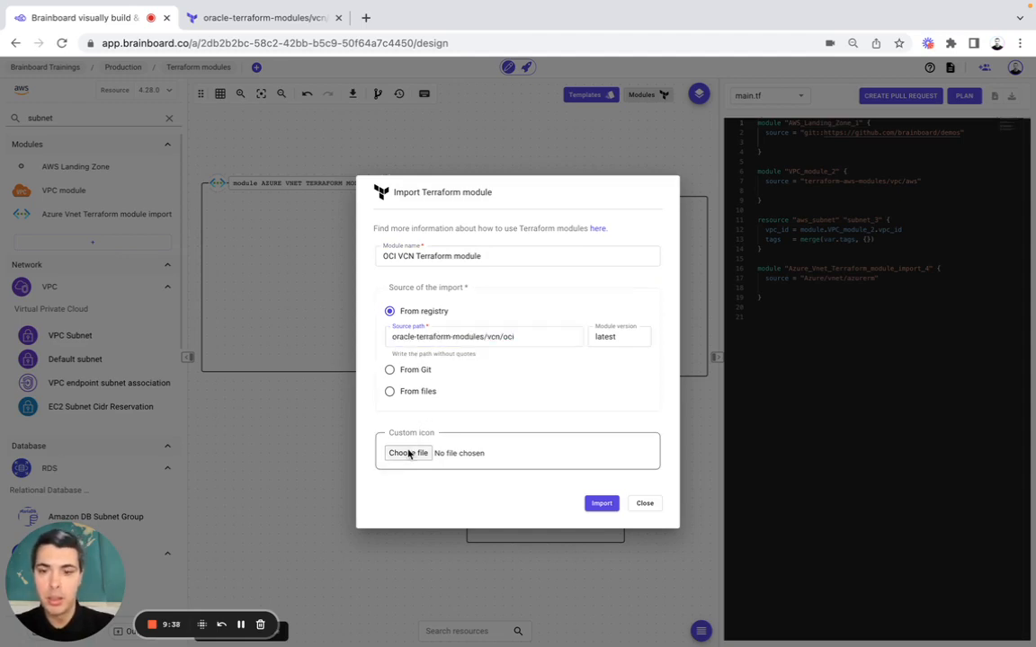
pyautogui.click(417, 284)
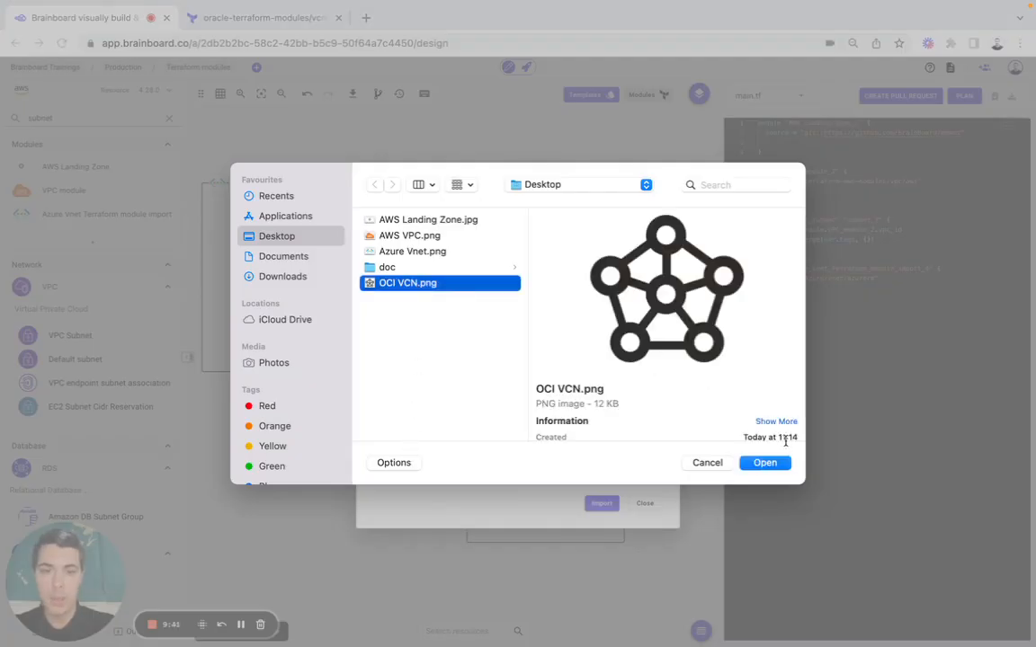
pyautogui.click(764, 463)
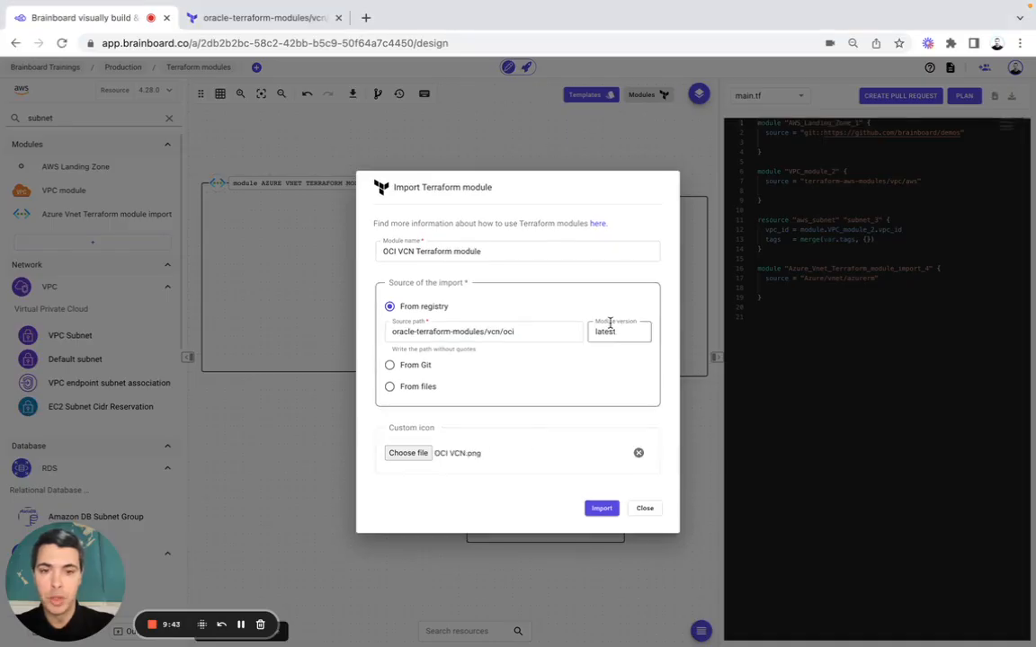
pyautogui.click(606, 509)
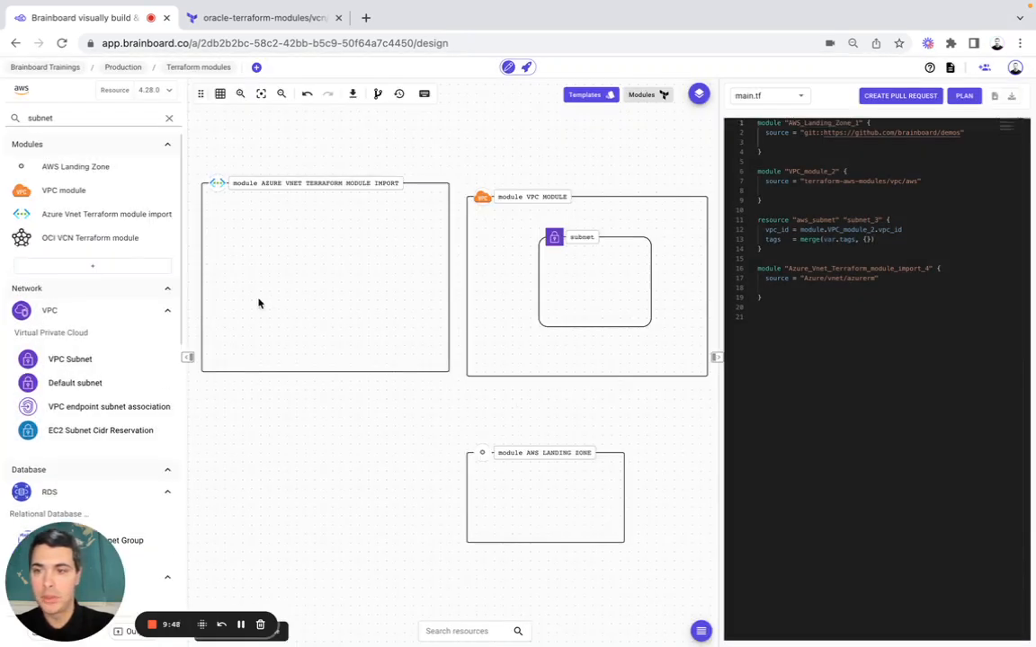
# - Place the OCI VCN Terraform module below the Azure Vnet module, review its required and optional variables, and close its settings
pyautogui.moveTo(126, 238); pyautogui.dragTo(222, 406)
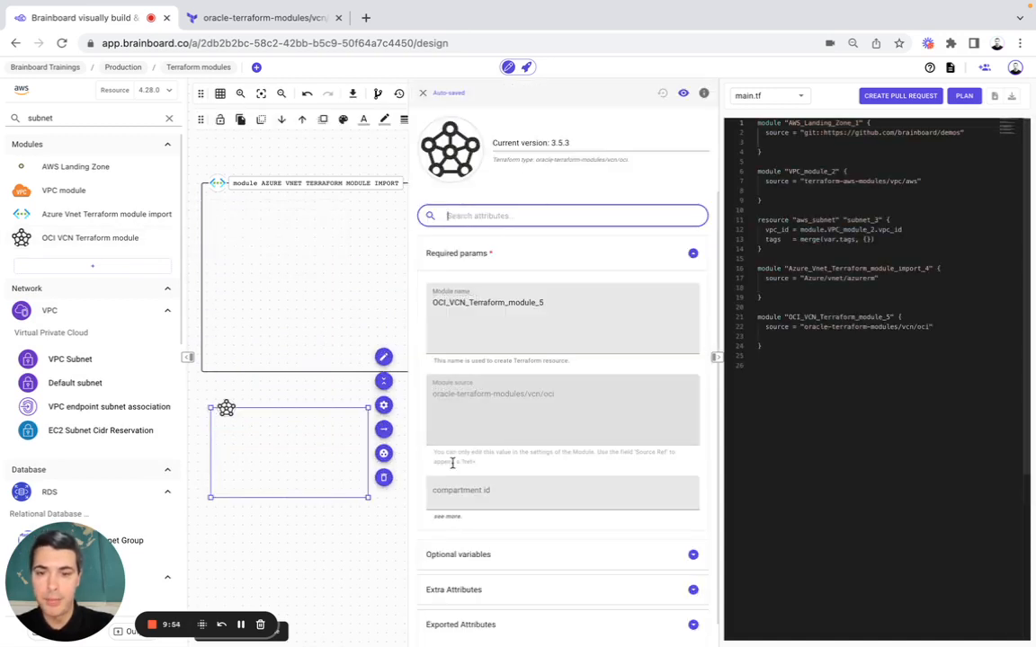
pyautogui.scroll(-1, 416, 474)
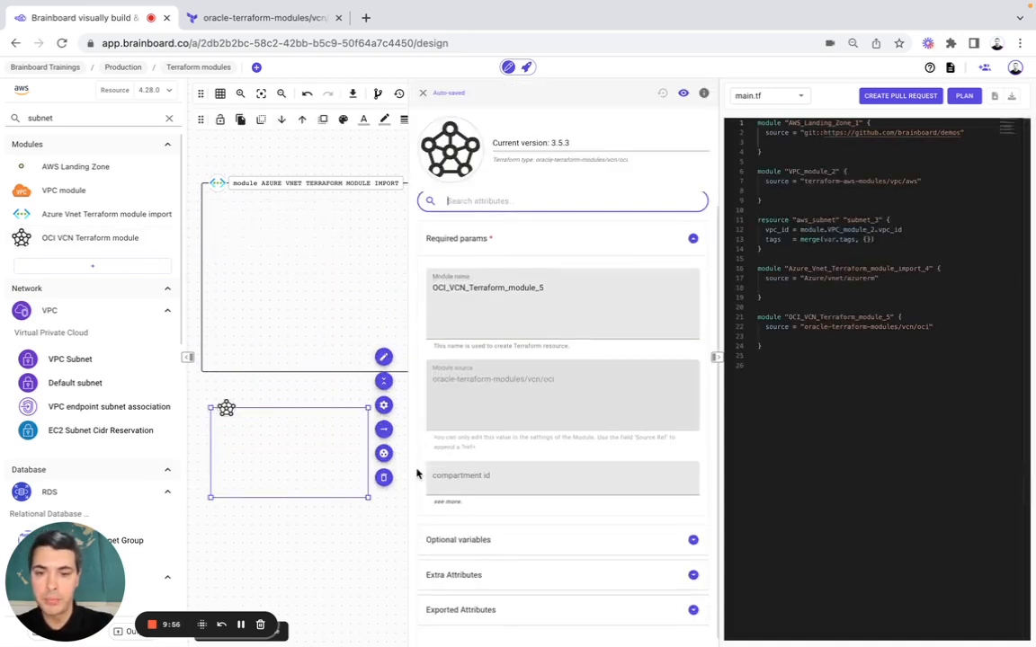
pyautogui.click(436, 538)
pyautogui.scroll(-5, 422, 530)
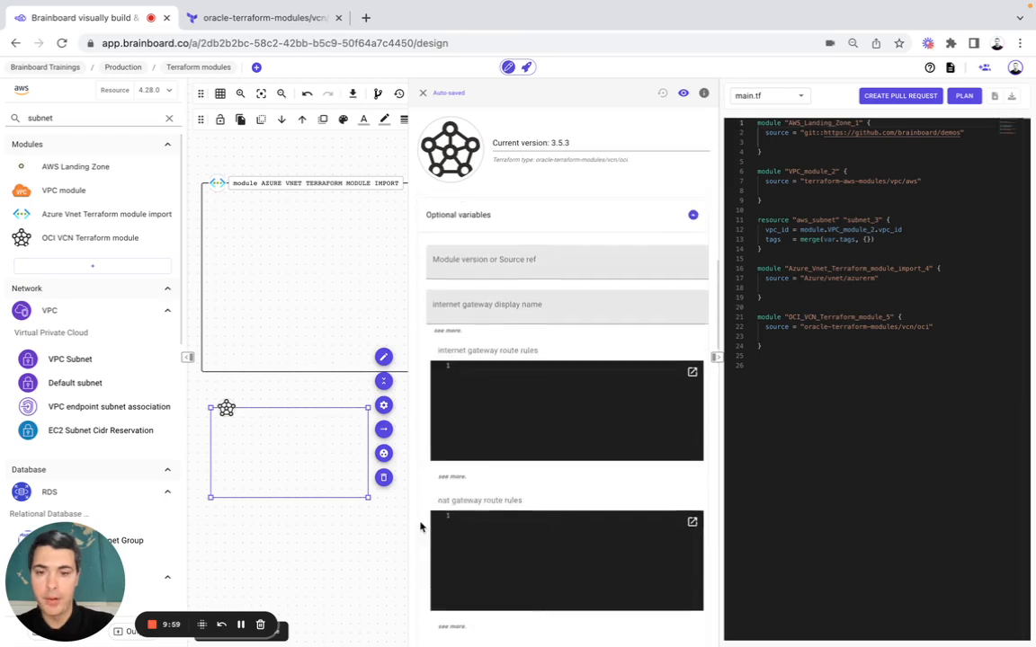
pyautogui.scroll(-15, 420, 527)
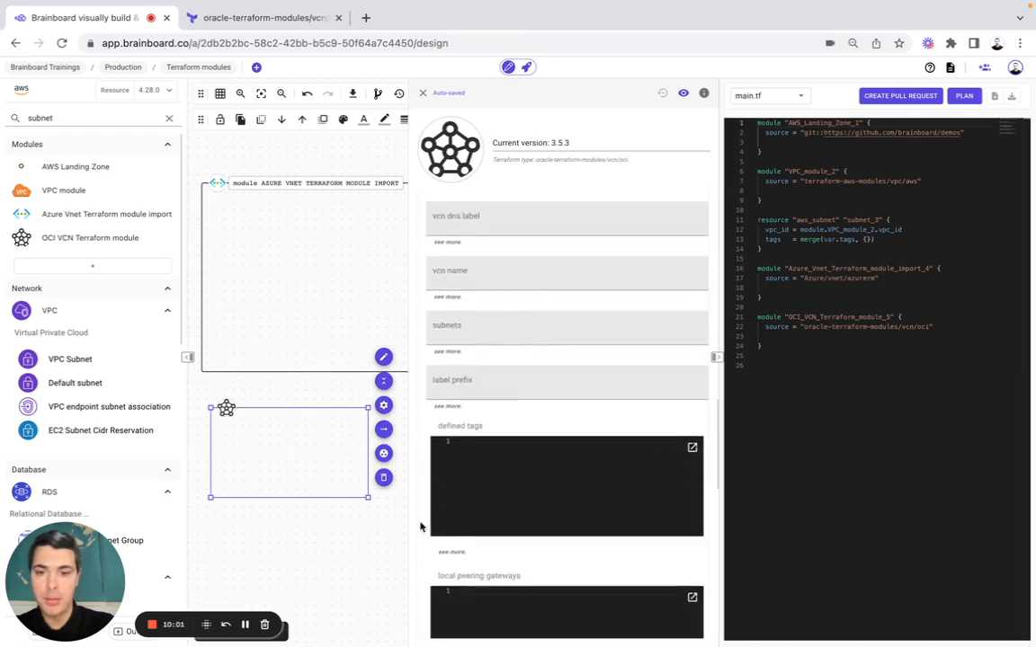
pyautogui.scroll(-4, 420, 527)
pyautogui.scroll(20, 420, 527)
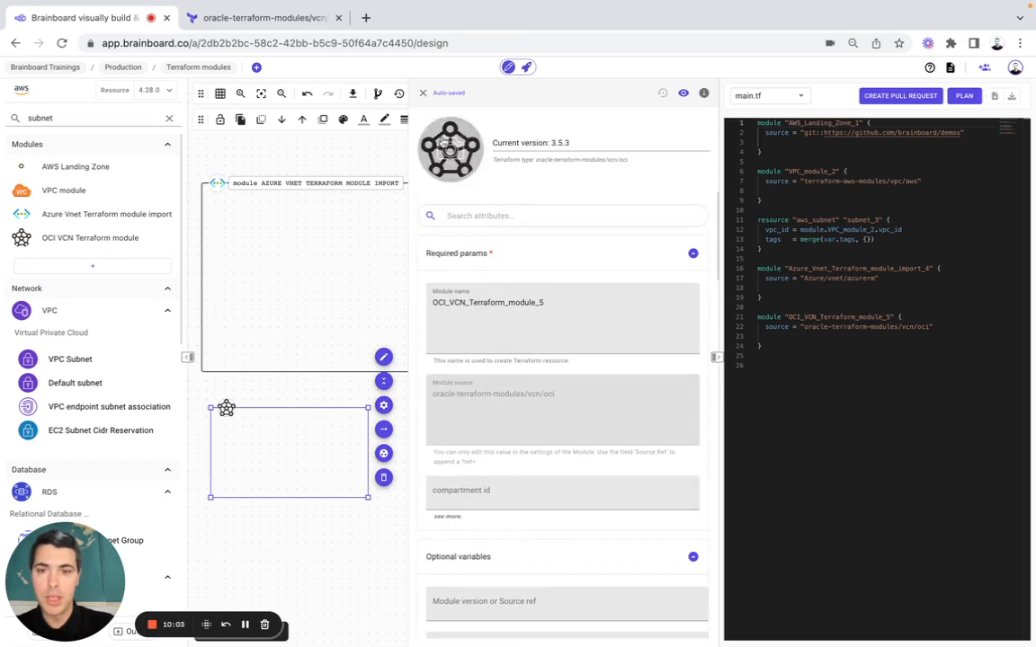
pyautogui.click(423, 93)
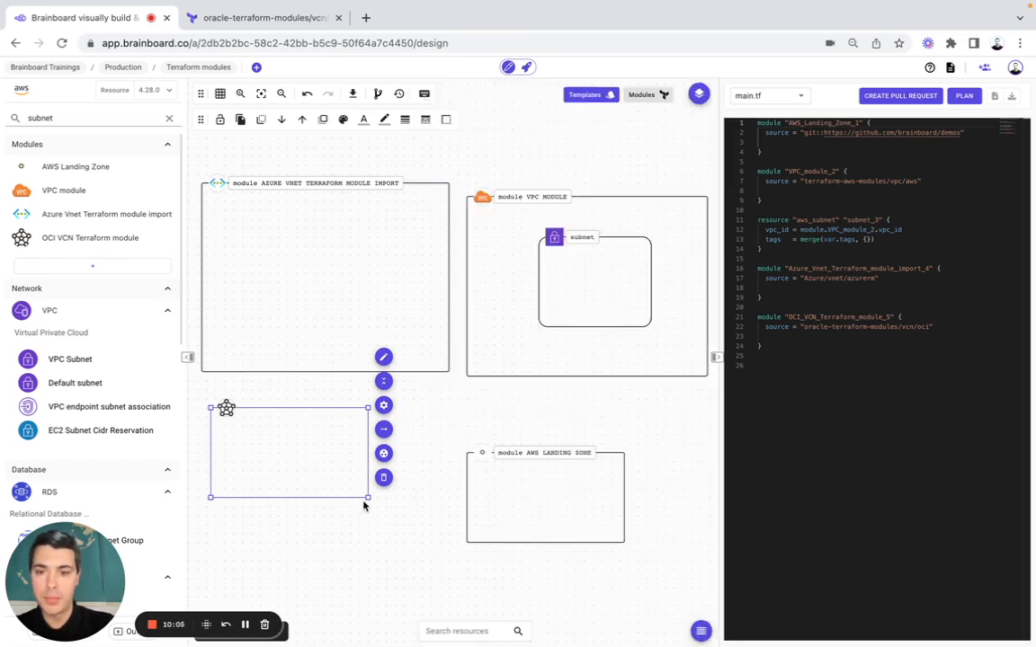
# - Enlarge the OCI VCN Terraform module's frame, then move and enlarge the AWS Landing Zone module beside it, below the VPC module
pyautogui.moveTo(368, 499); pyautogui.dragTo(428, 545)
pyautogui.moveTo(536, 534); pyautogui.dragTo(568, 525)
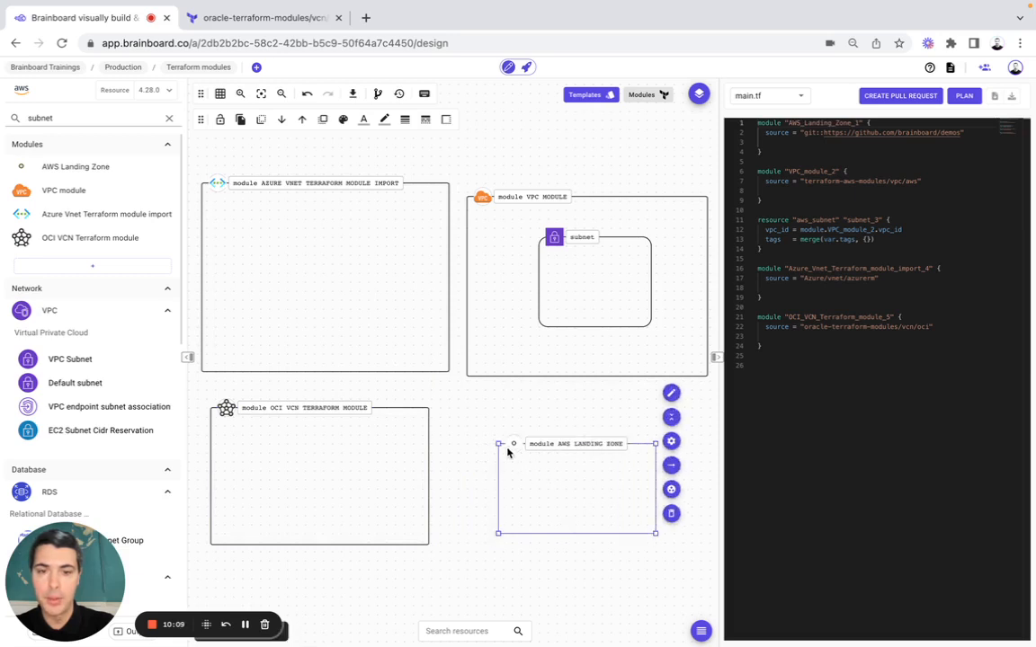
pyautogui.moveTo(496, 442); pyautogui.dragTo(483, 414)
pyautogui.moveTo(467, 418); pyautogui.dragTo(469, 413)
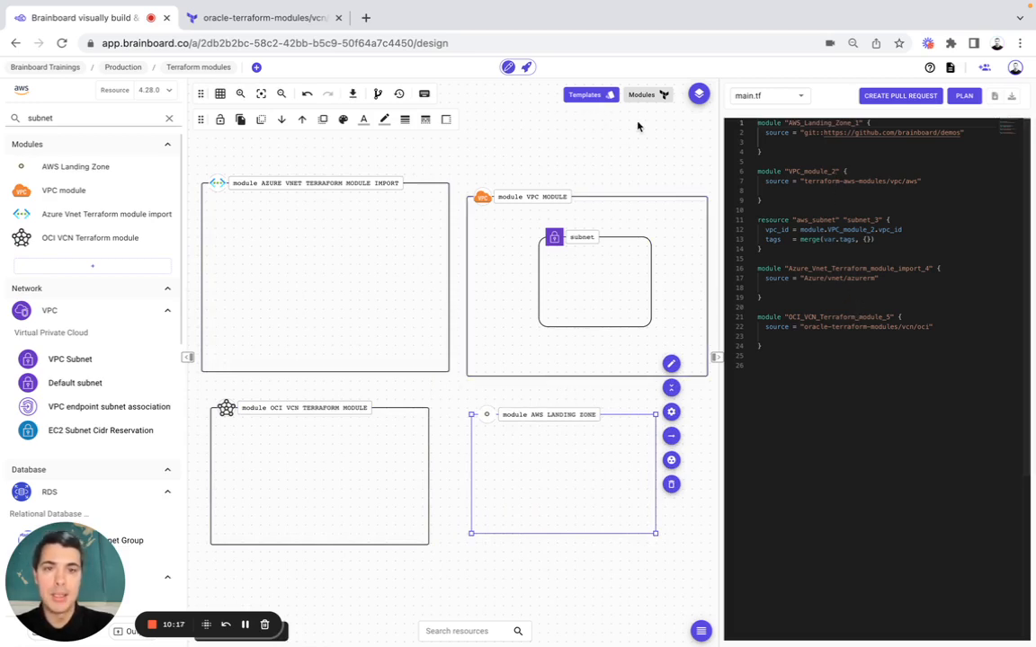
# - Look through the pinned modules in the Modules catalog and return to the design
pyautogui.click(643, 97)
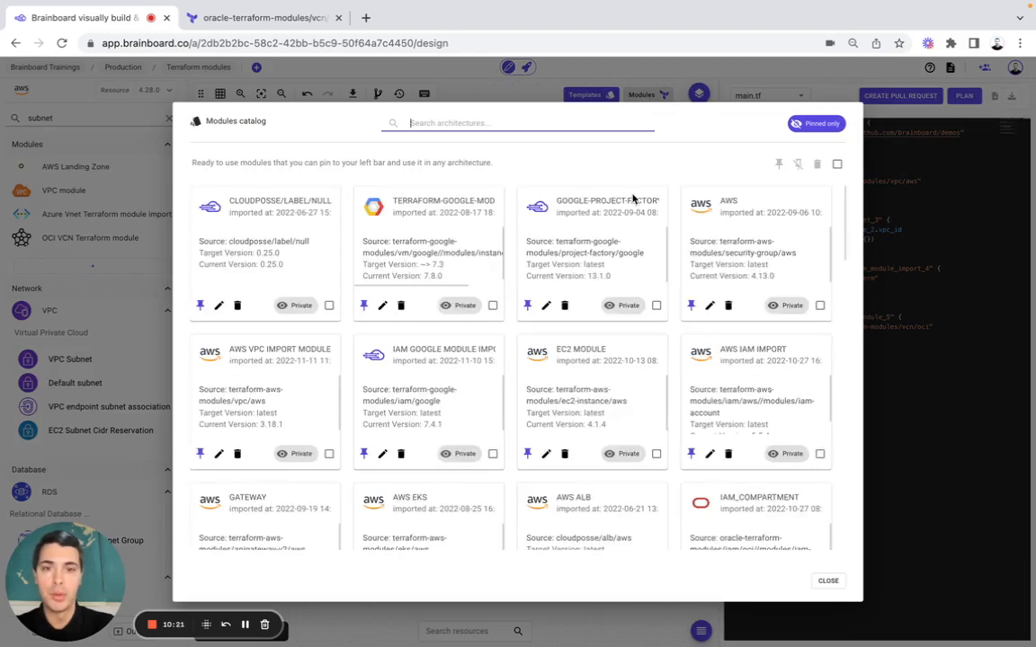
pyautogui.scroll(-10, 632, 197)
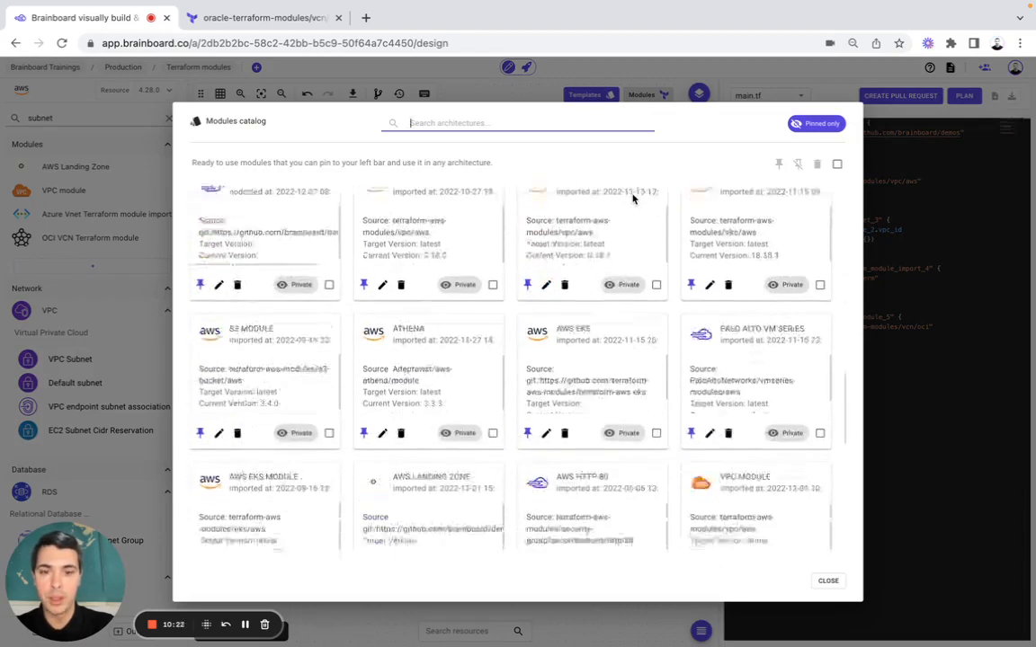
pyautogui.scroll(-5, 632, 198)
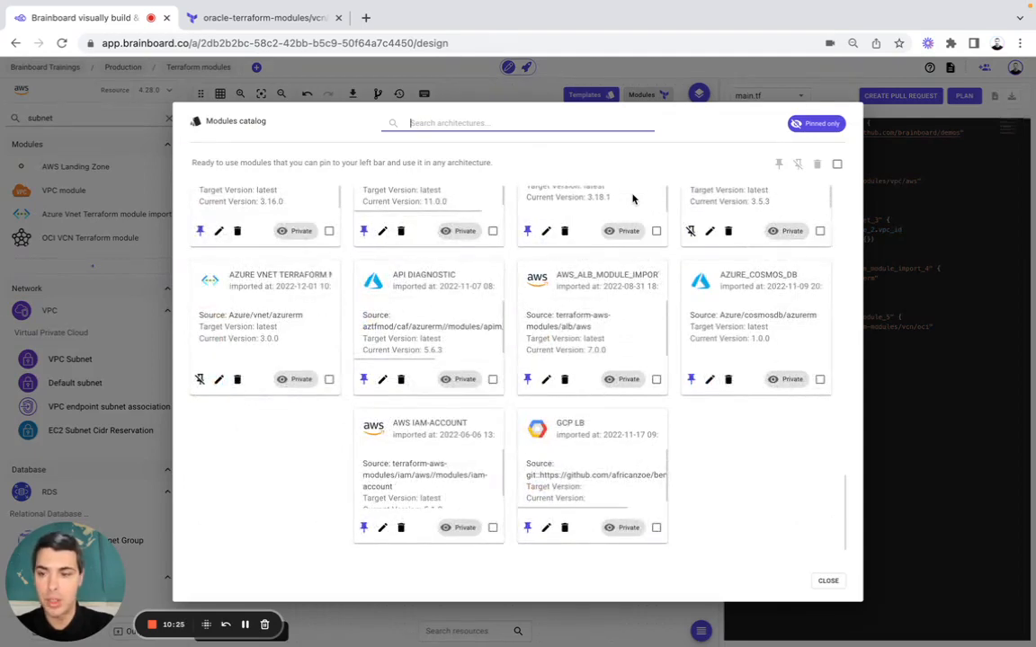
pyautogui.scroll(8, 632, 197)
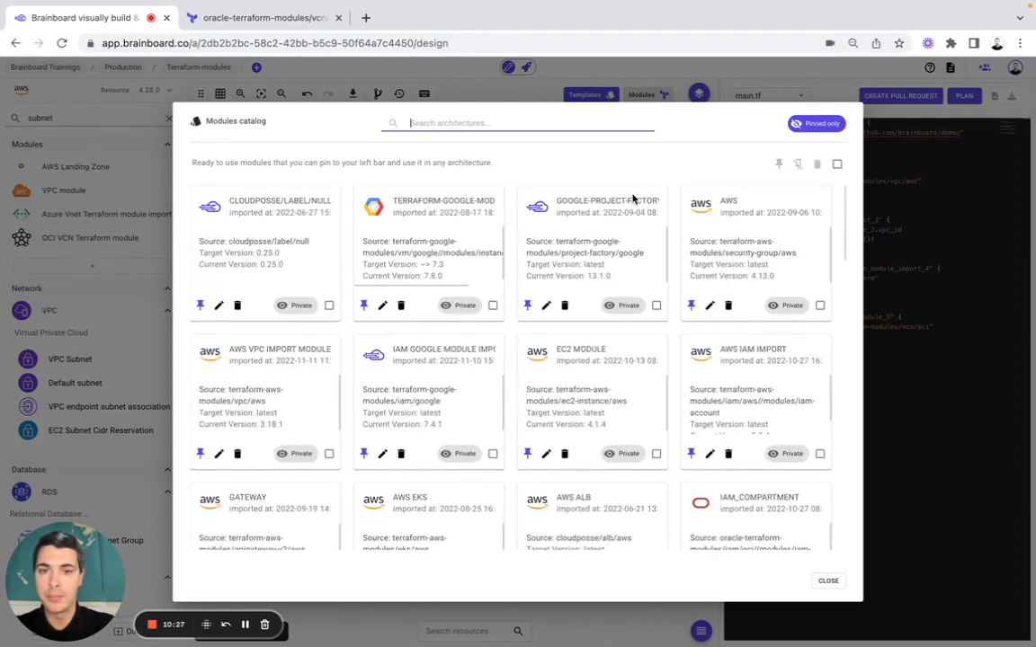
pyautogui.click(532, 93)
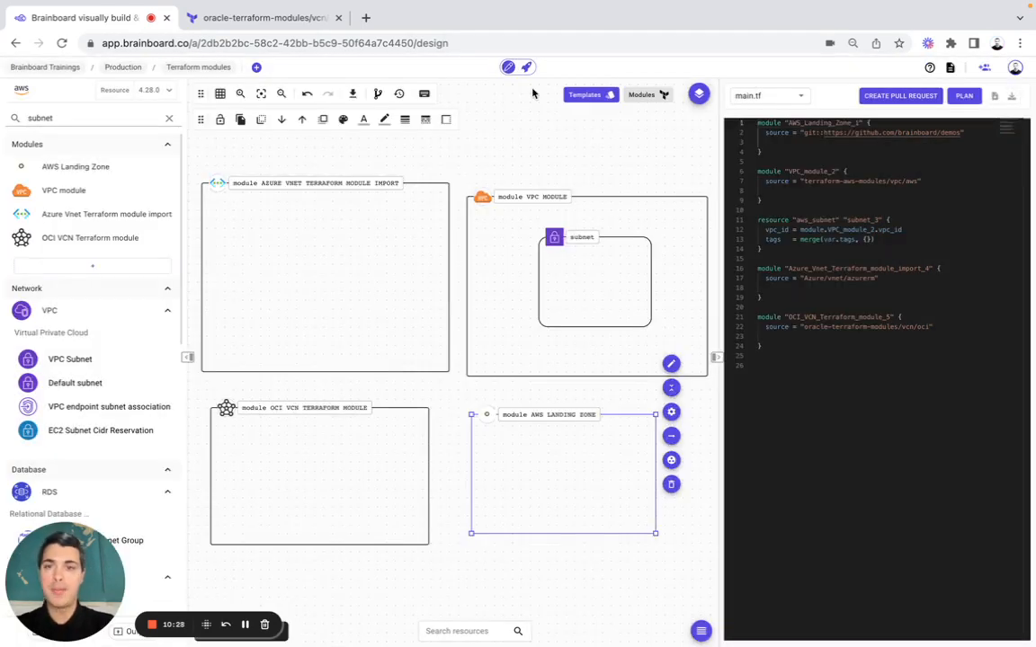